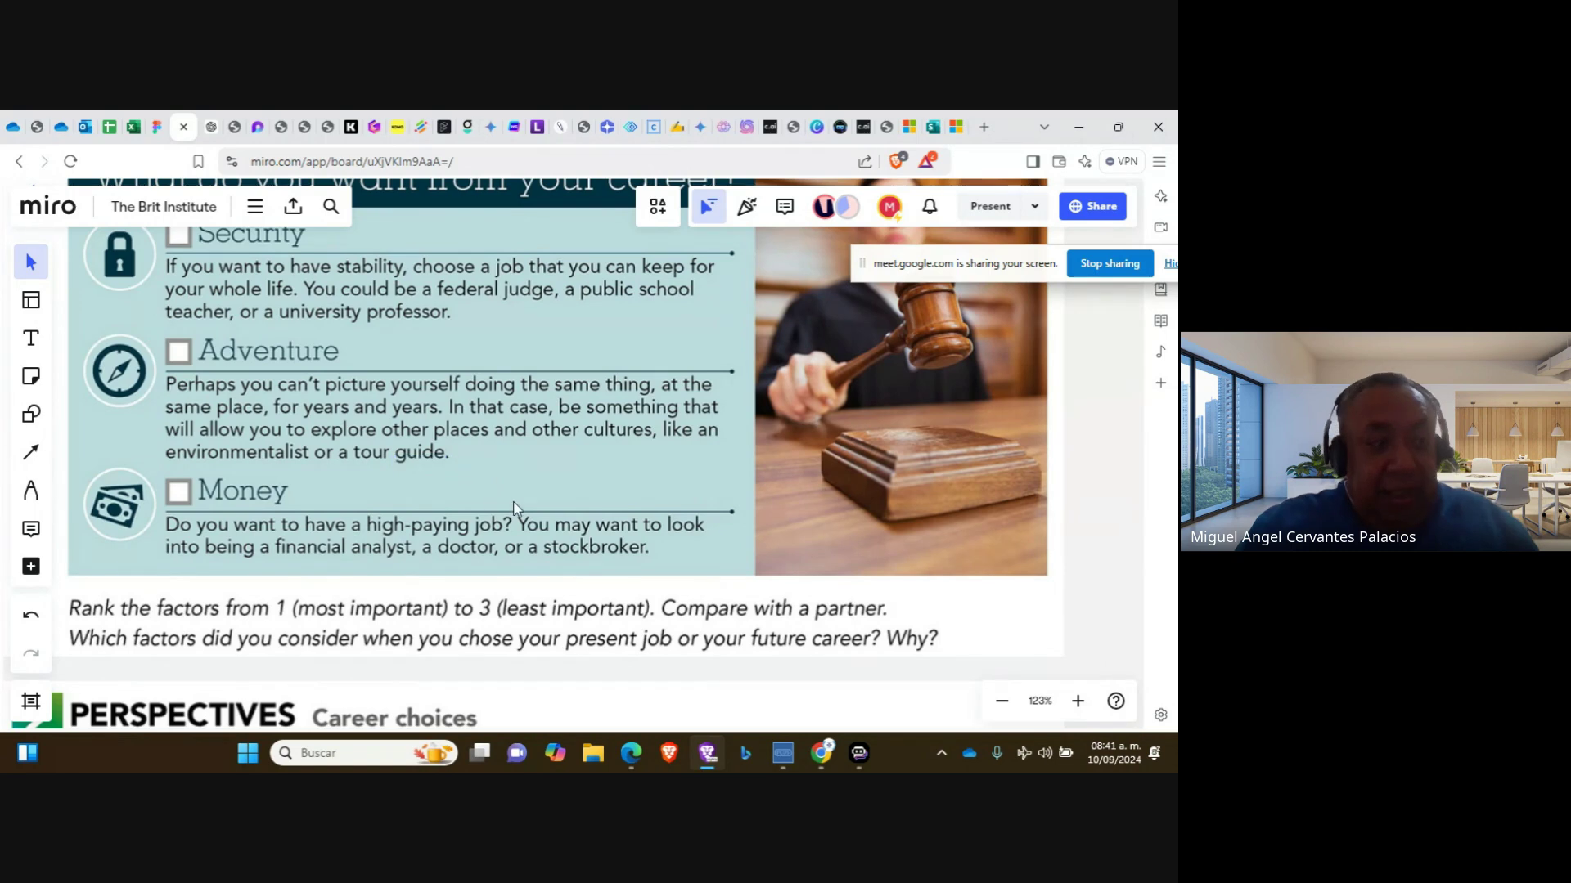
Review the Security, Adventure and Money career factors and the ranking questions below them on the lesson board
scroll(490, 482, down, 1)
scroll(398, 526, down, 1)
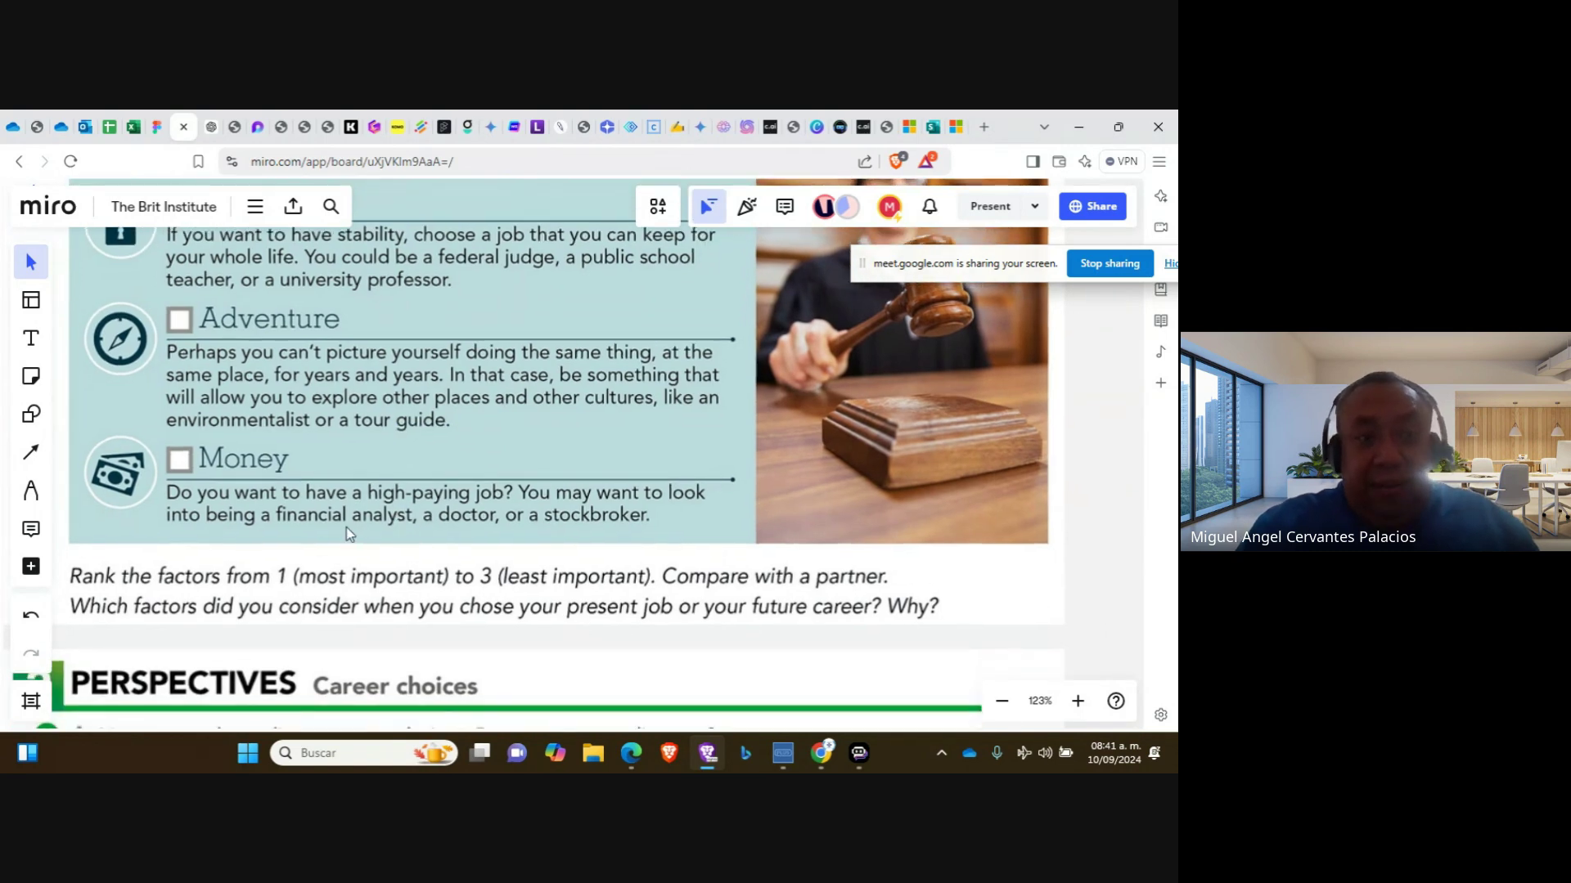
scroll(352, 507, down, 3)
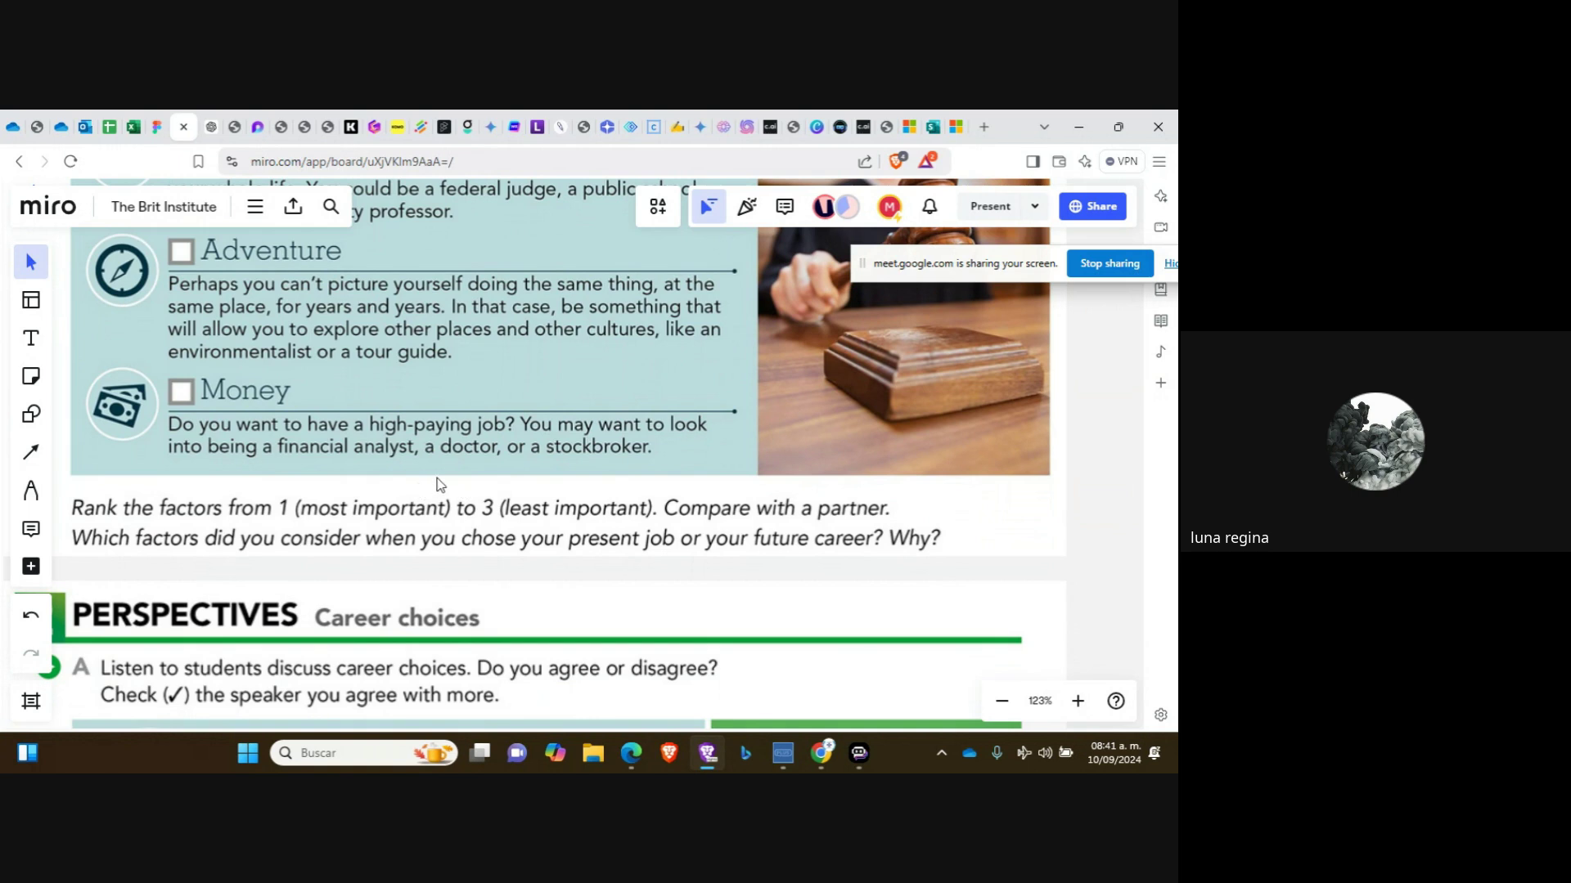
scroll(434, 485, up, 1)
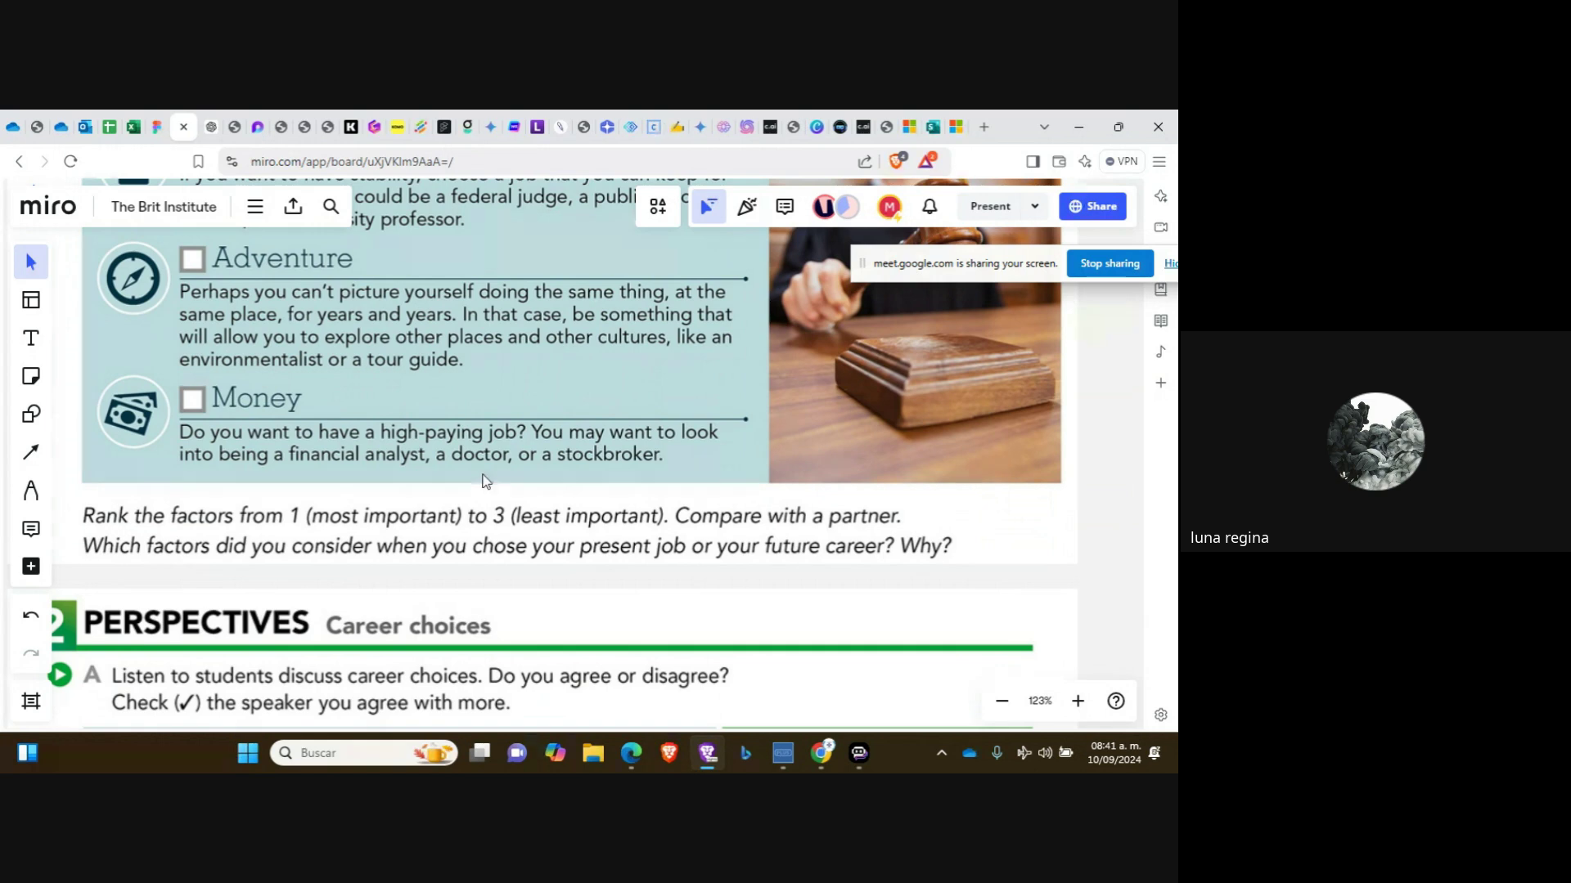
scroll(559, 516, down, 1)
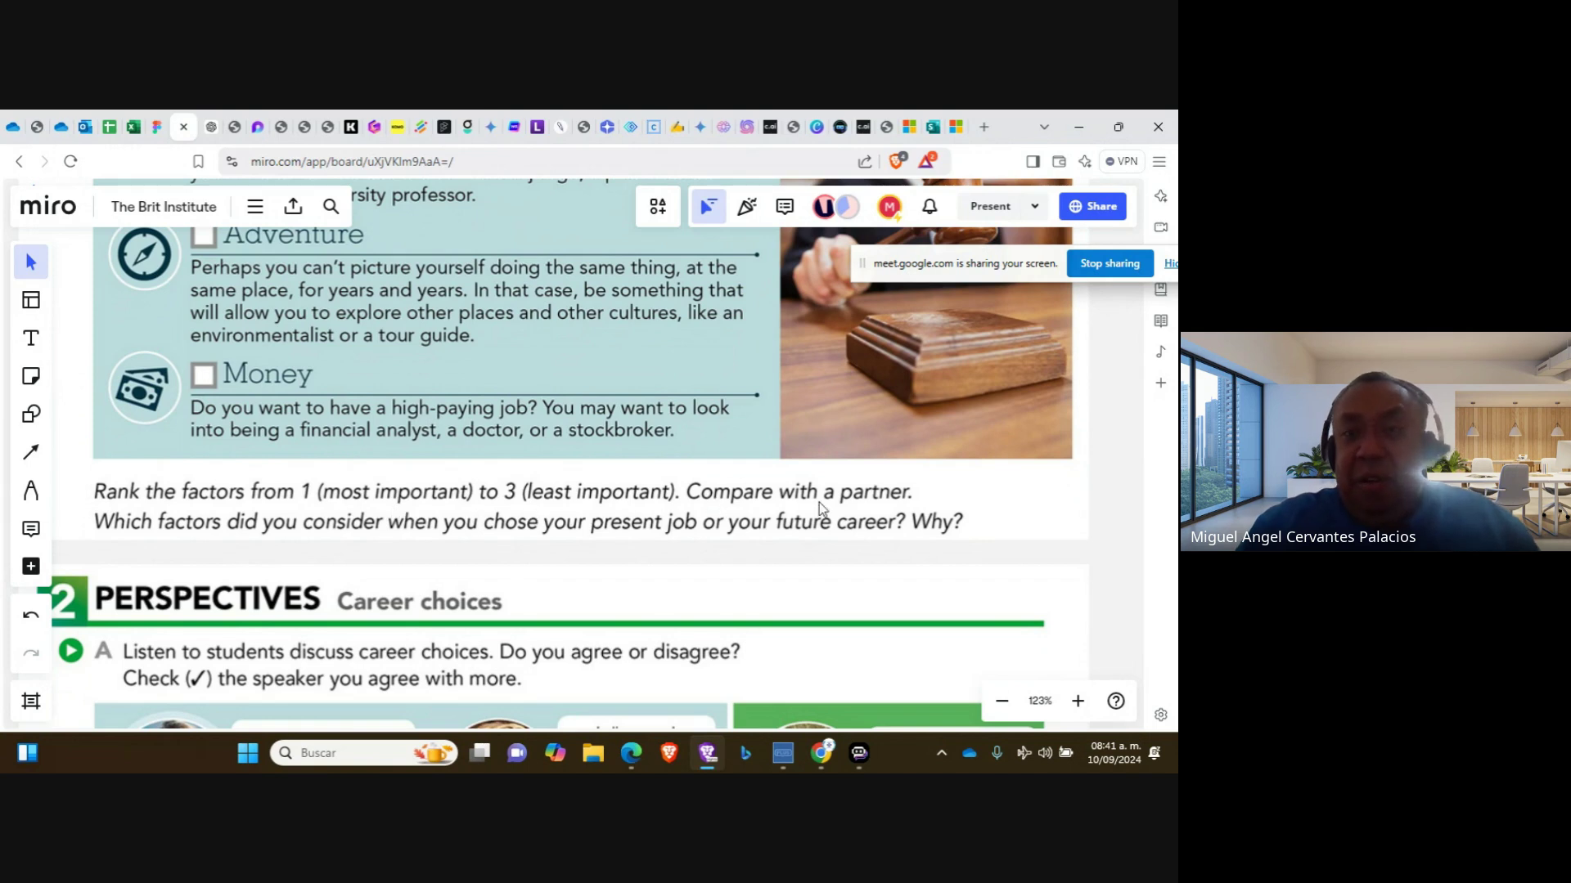
scroll(295, 560, left, 1)
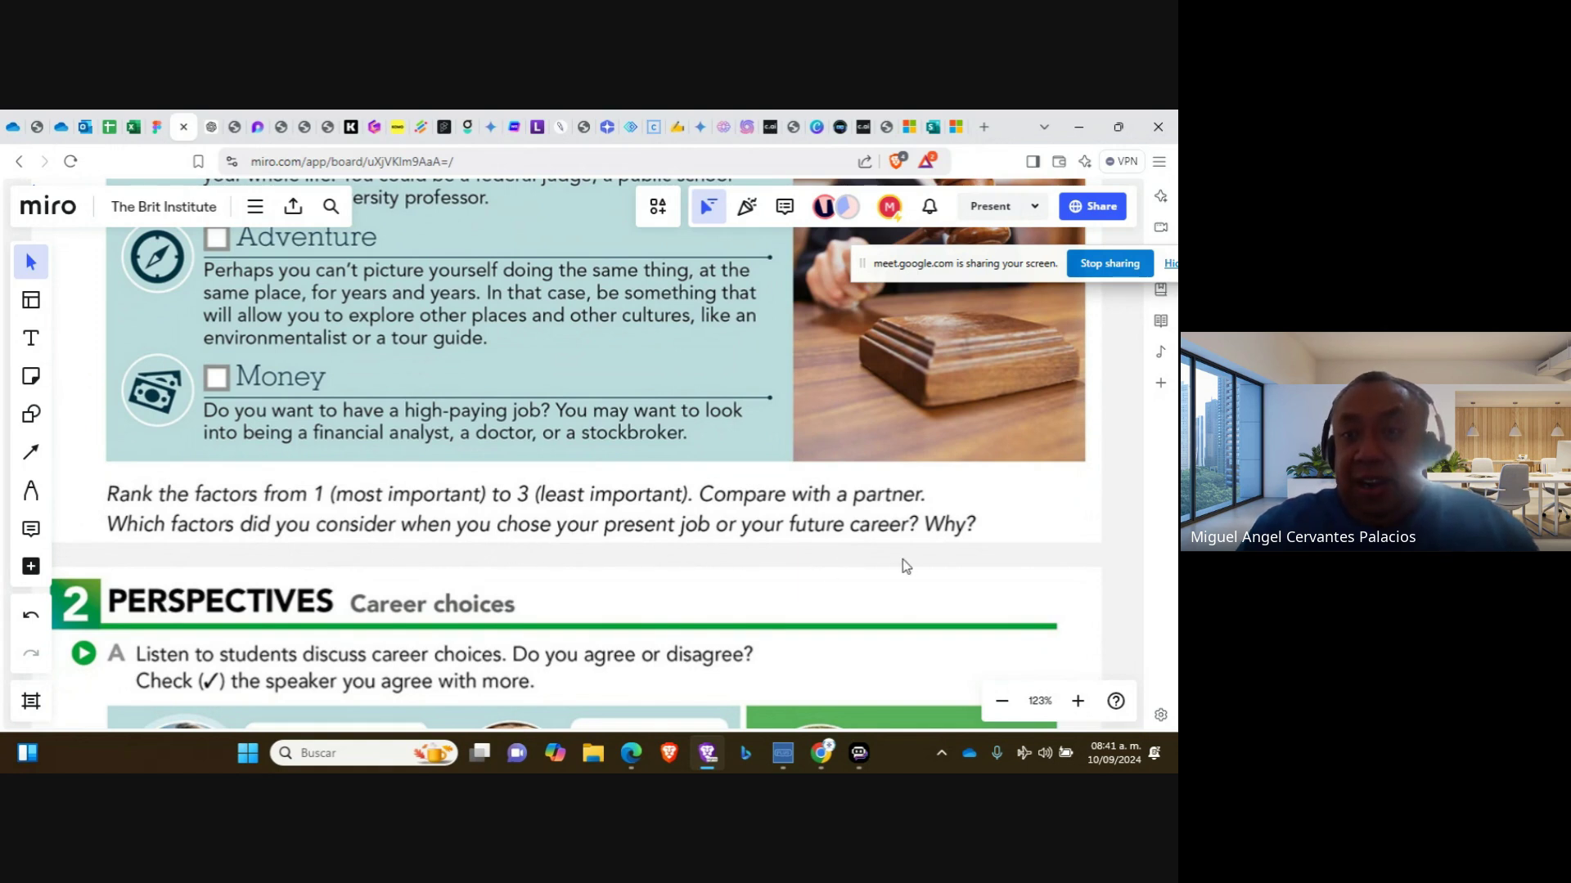
Switch the shared screen to the Jobs spreadsheet in Microsoft Edge and enlarge the page zoom by one level
click(1110, 264)
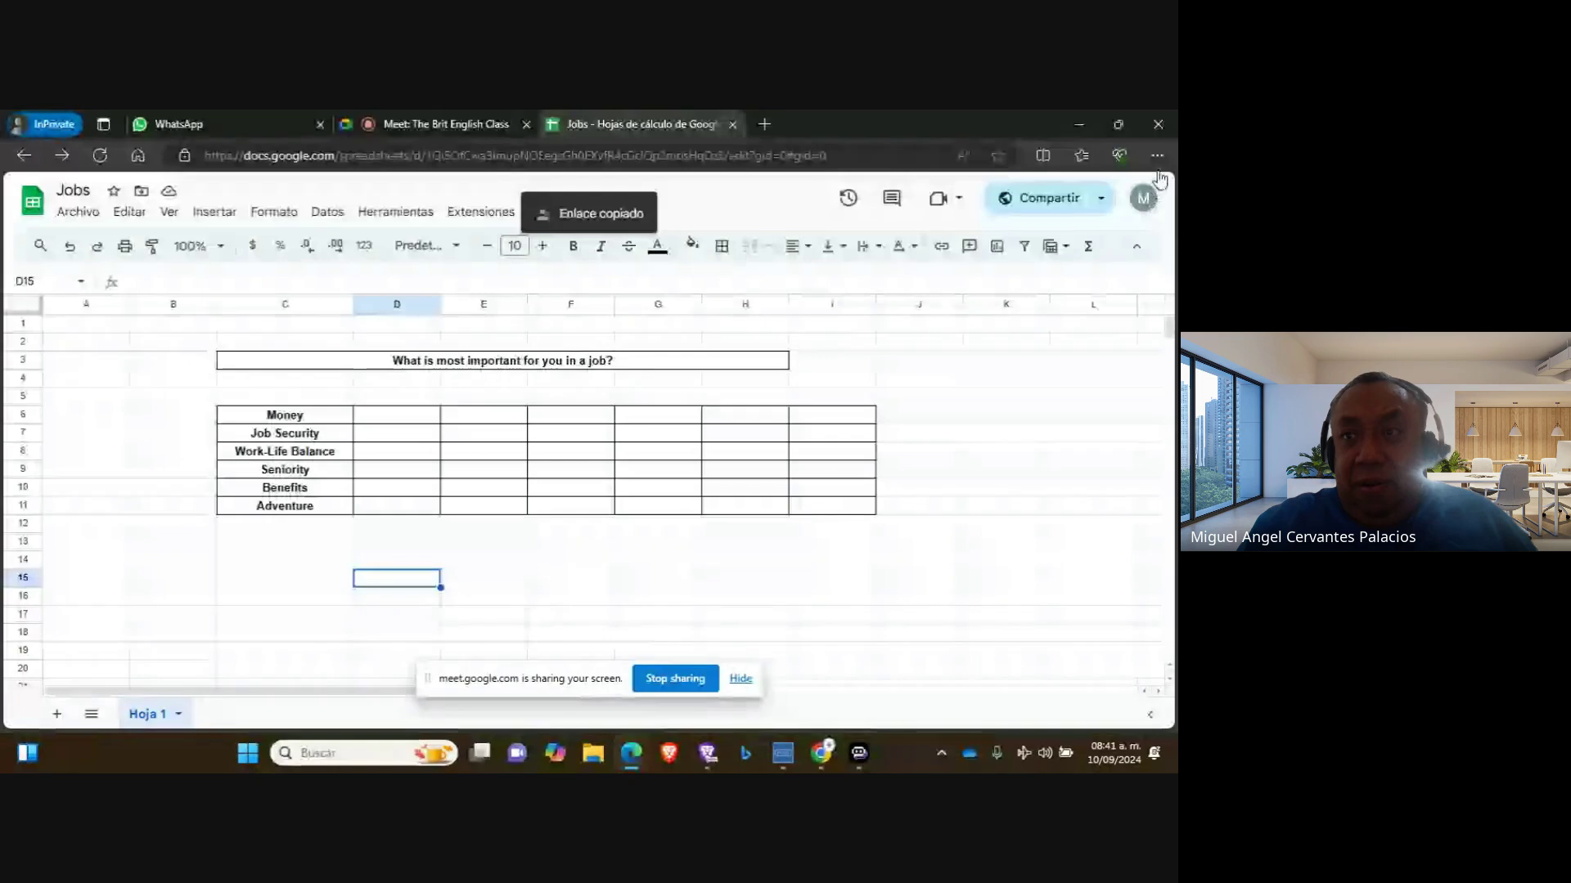
click(1156, 155)
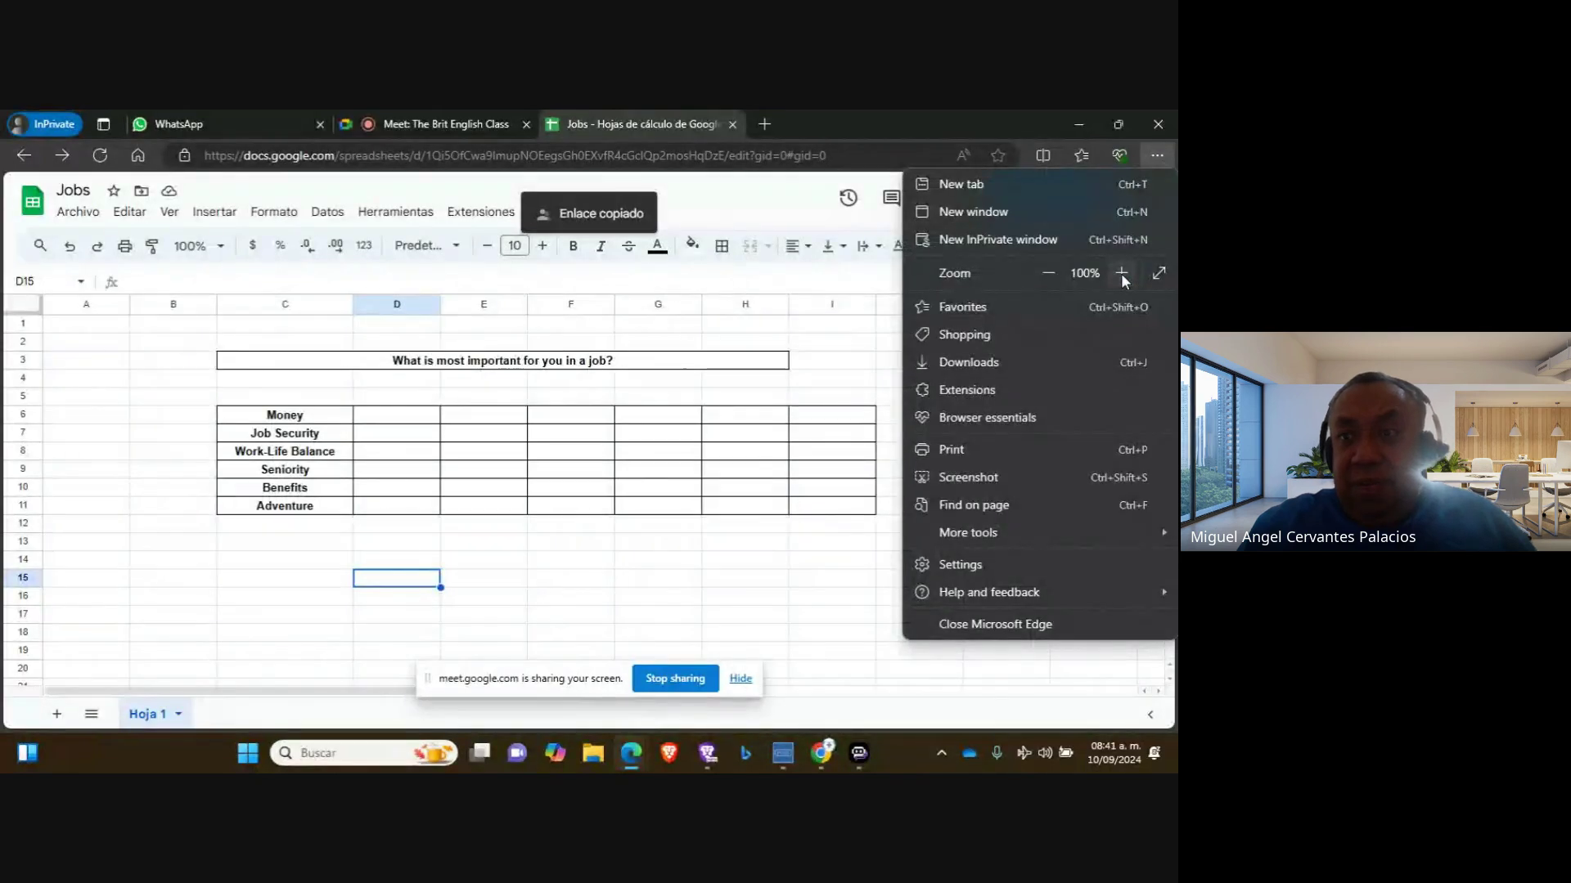
click(1121, 273)
click(732, 536)
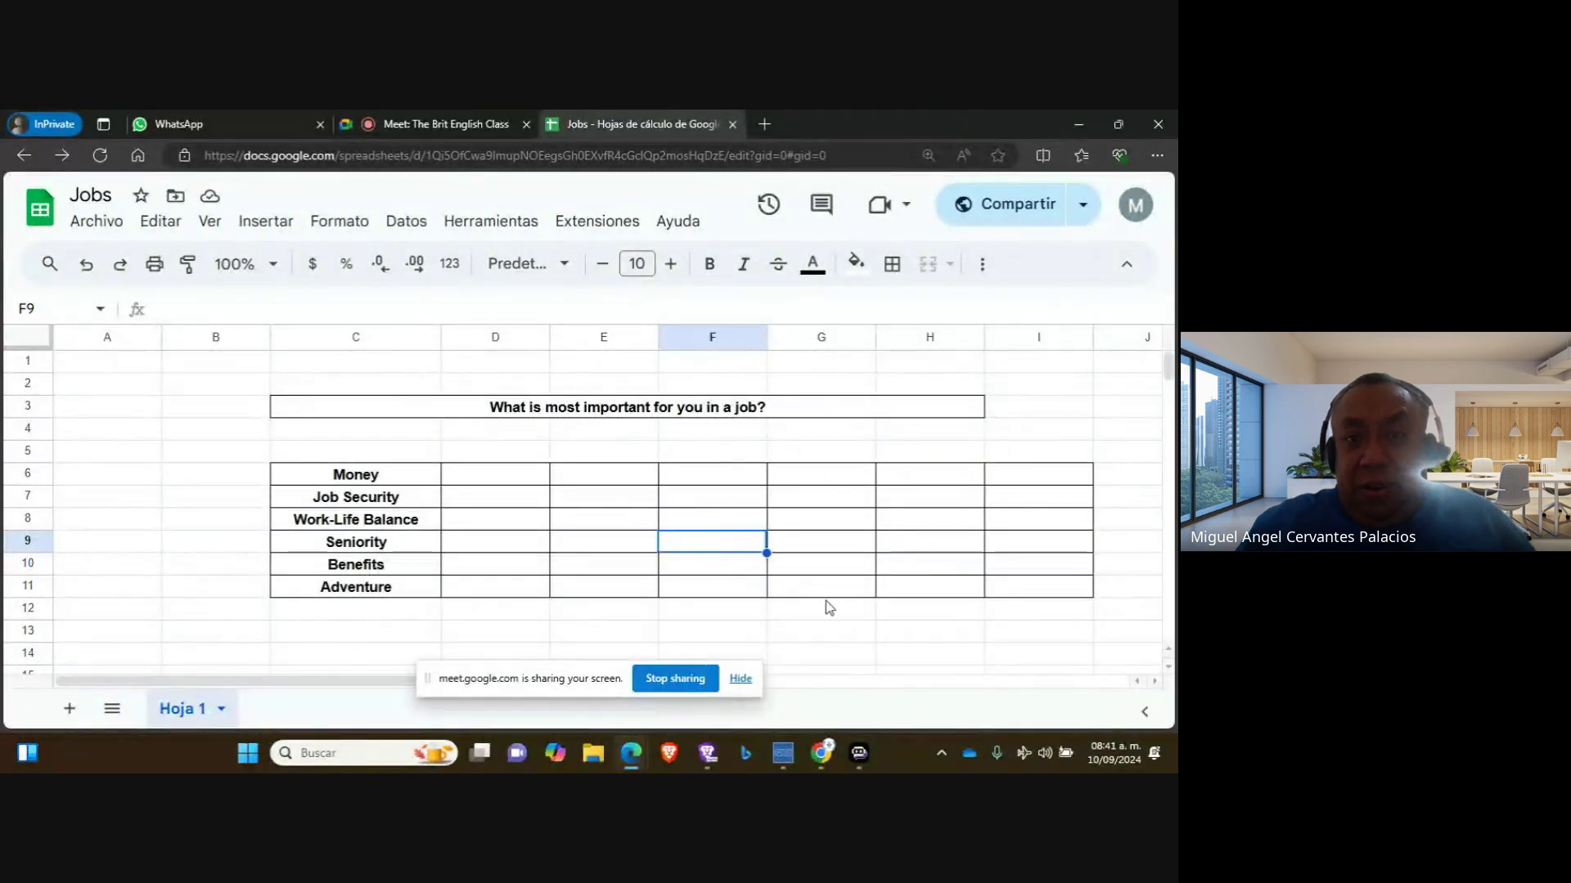
click(852, 641)
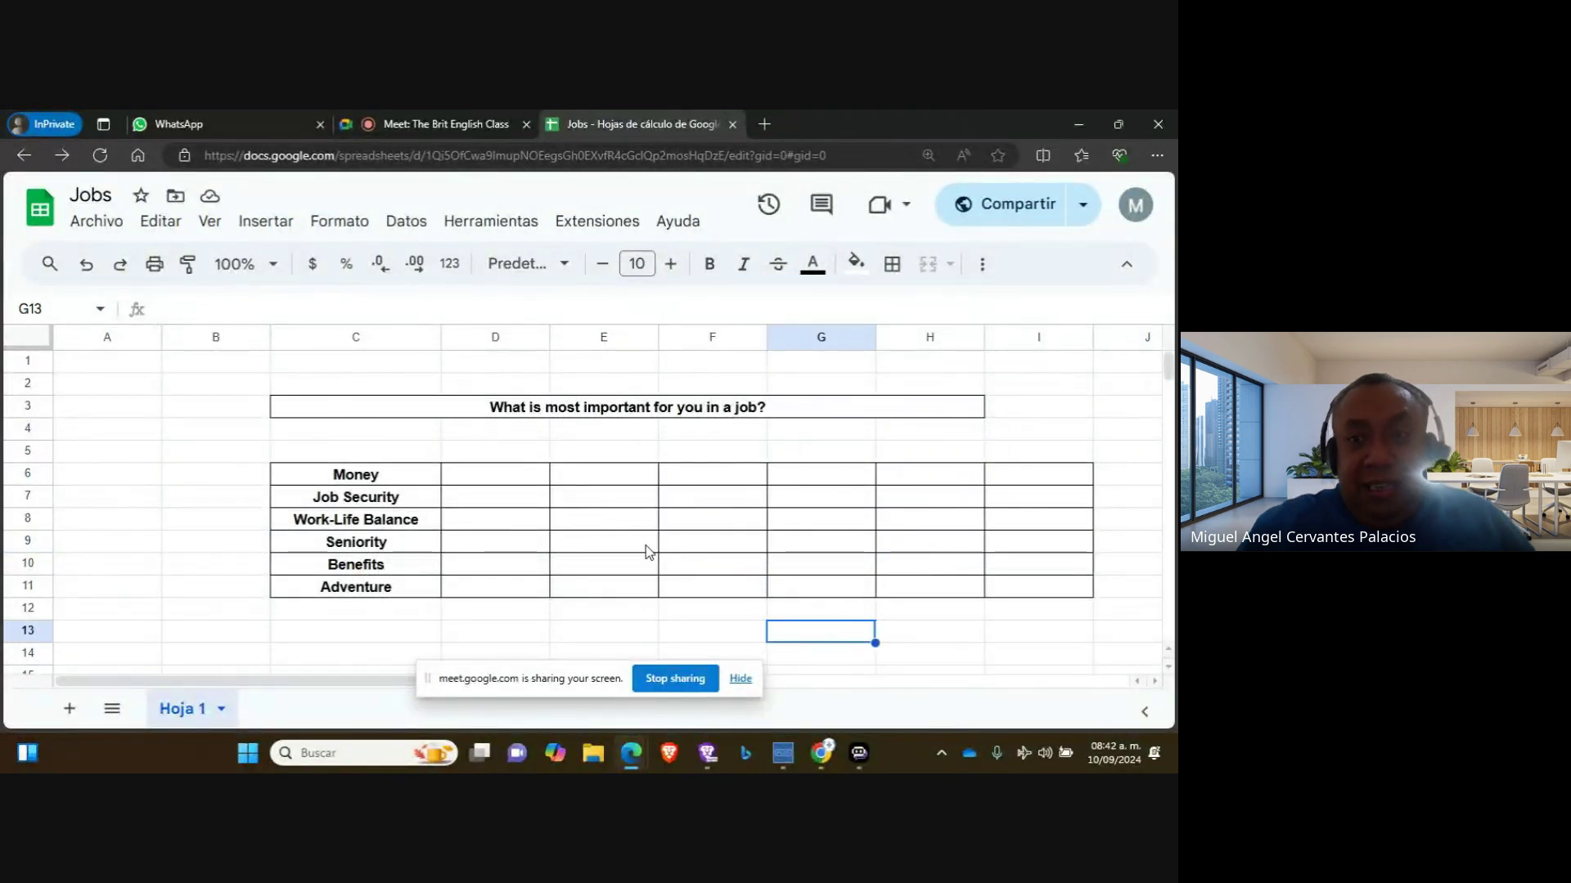
Uncover the sheet and go over the job factors in column C, pointing out Benefits and Seniority
drag(509, 681, 989, 268)
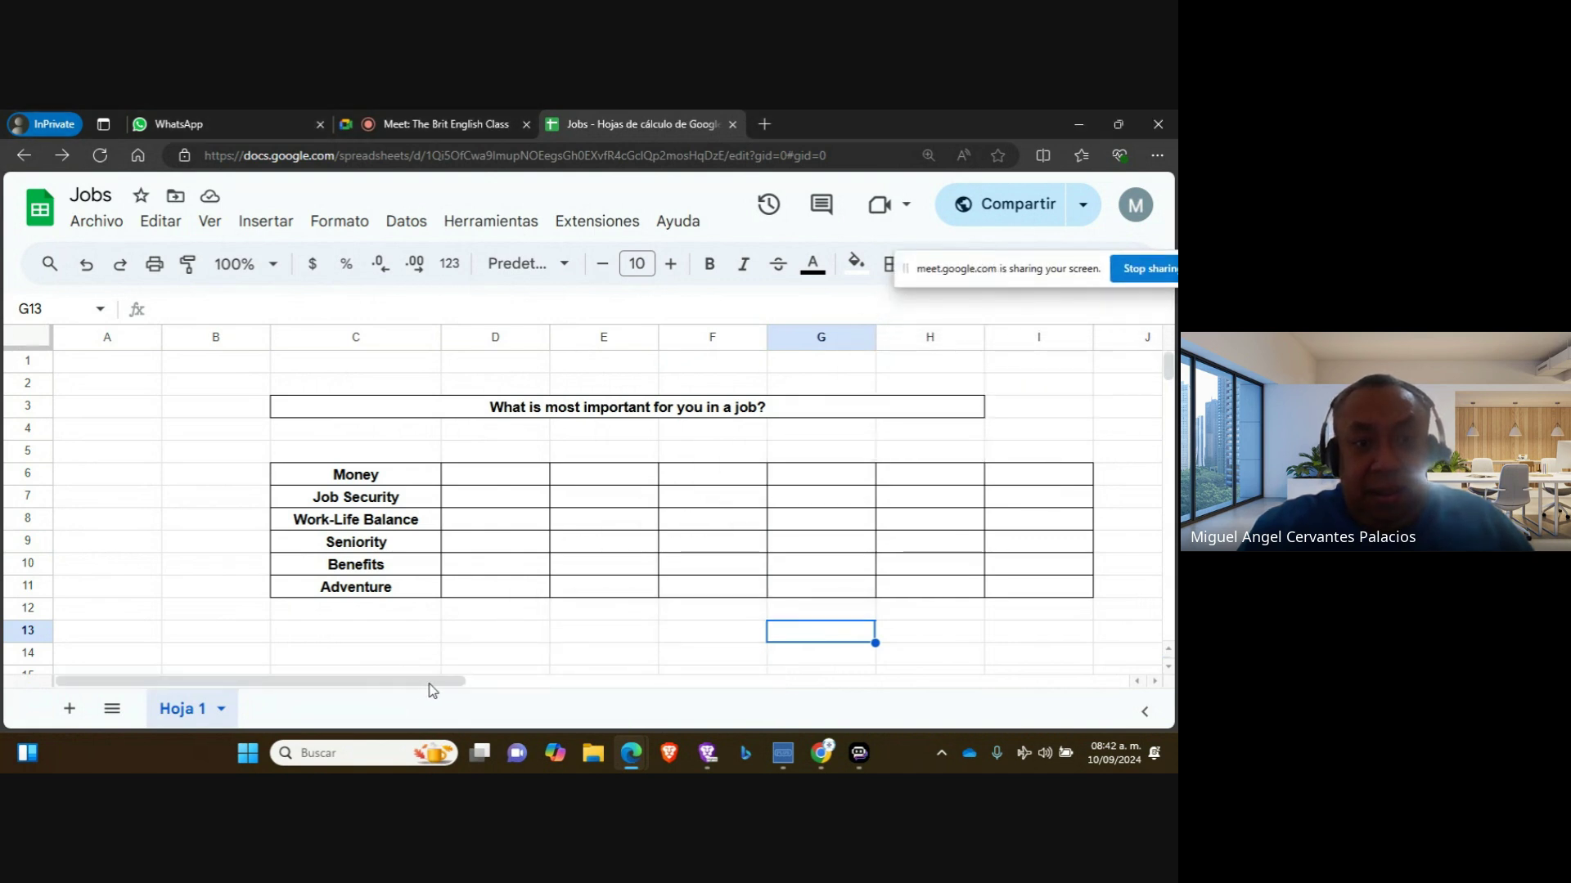
drag(421, 683, 459, 684)
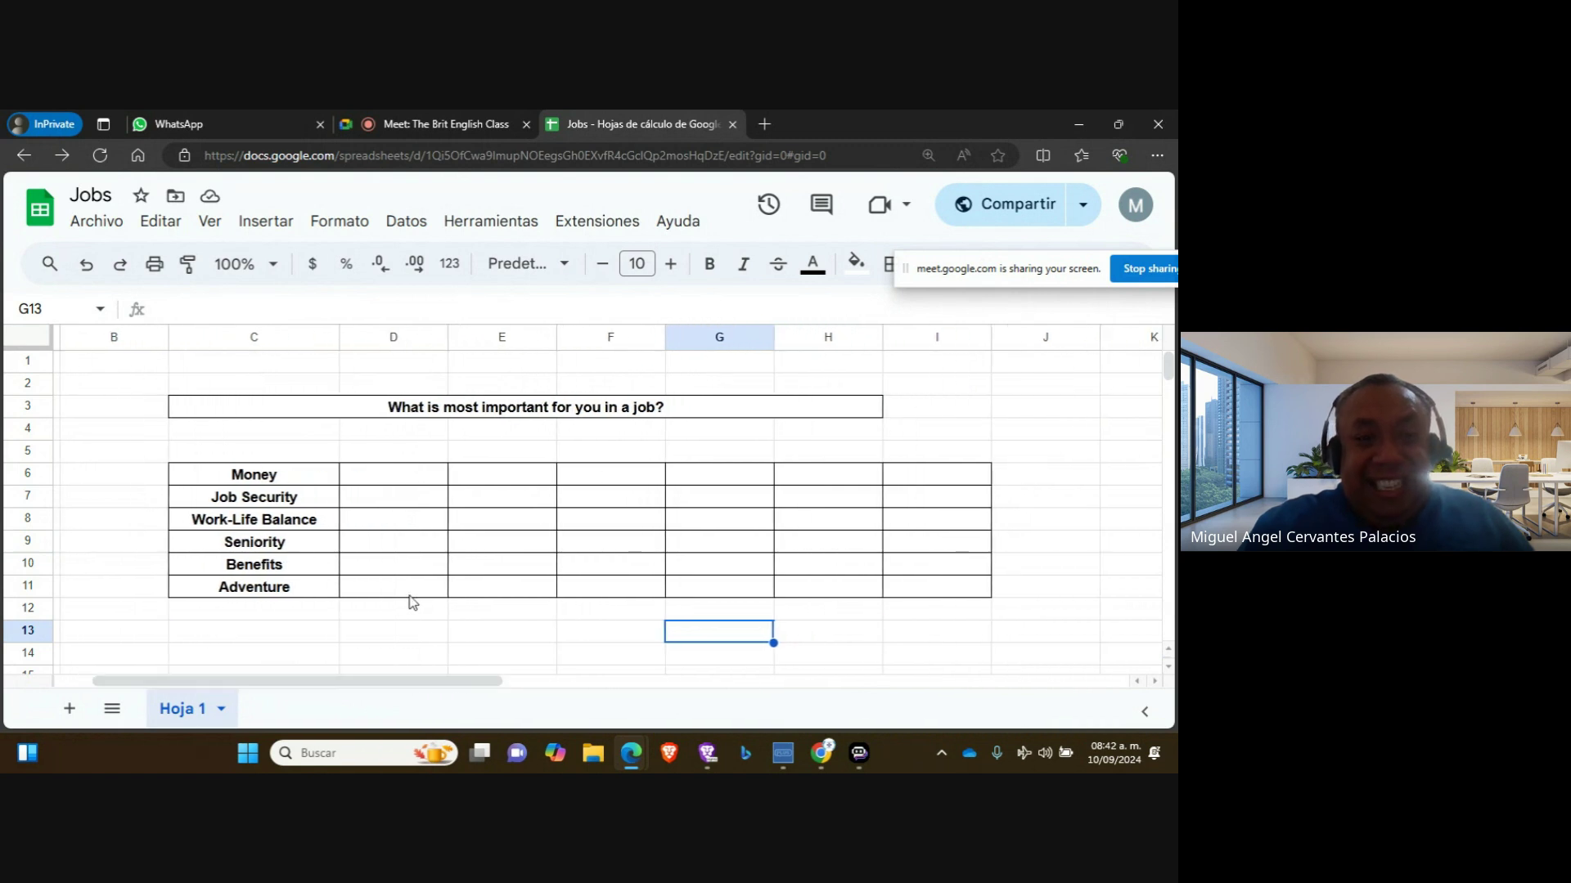
scroll(385, 590, down, 1)
scroll(382, 589, up, 1)
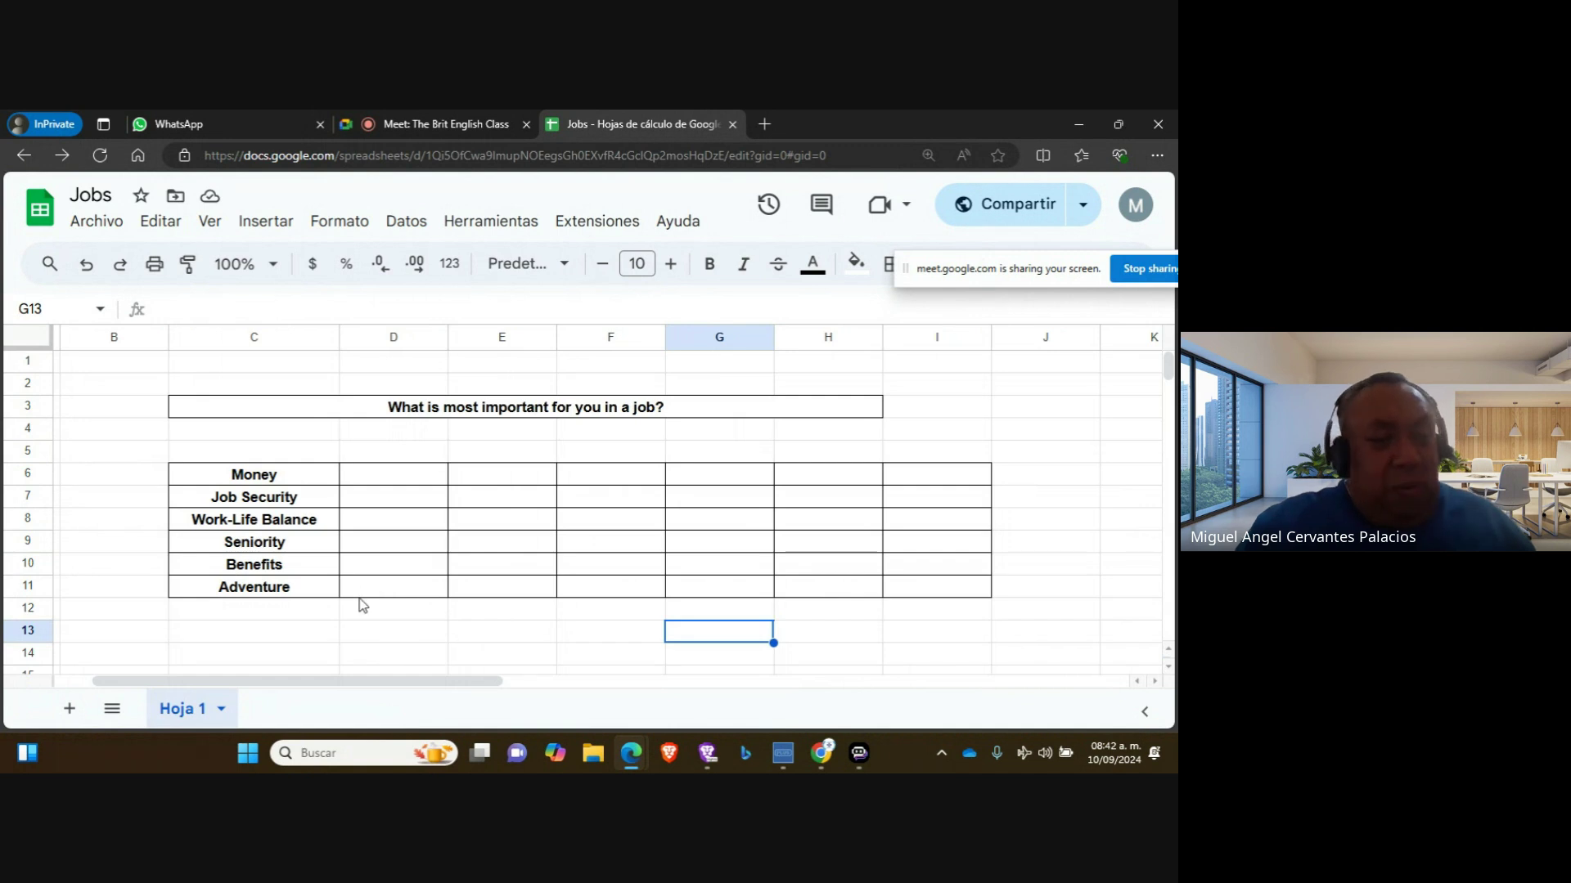
click(288, 569)
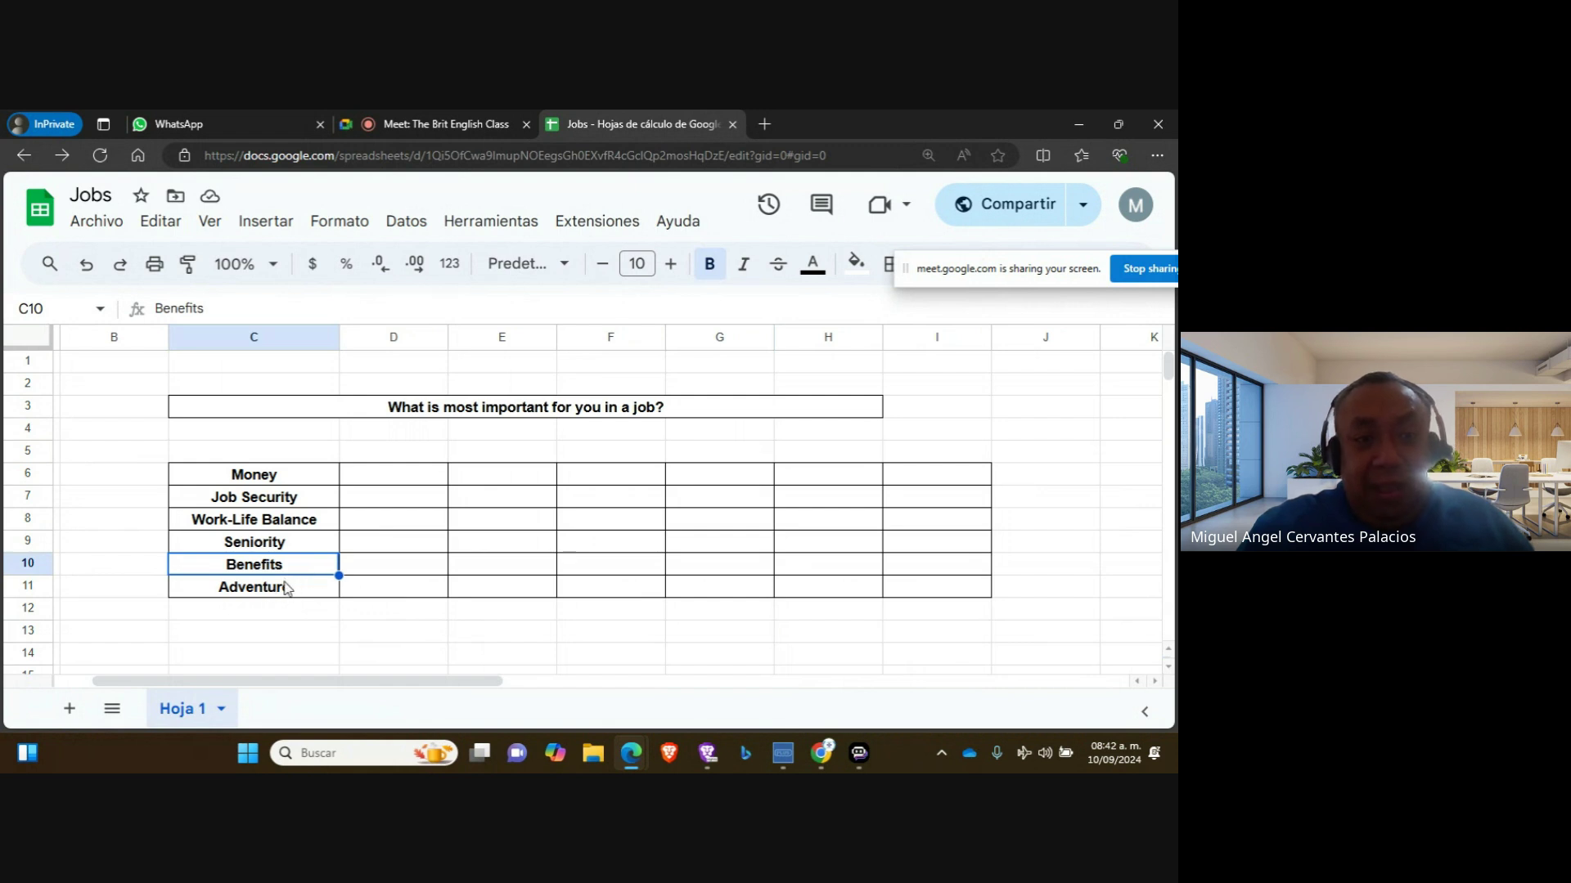
click(288, 546)
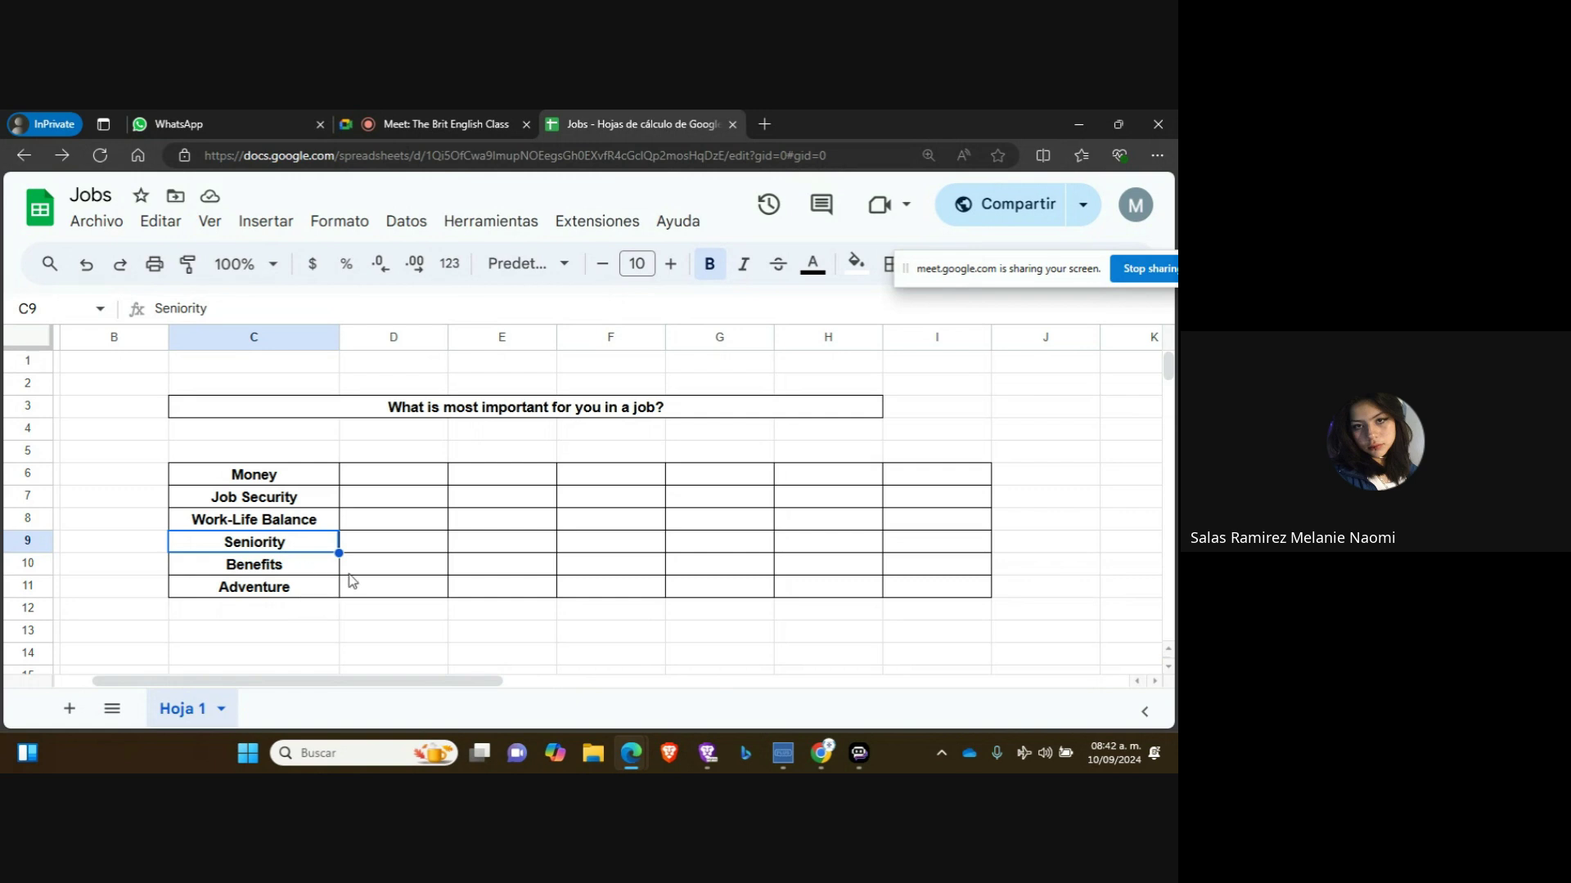
click(331, 614)
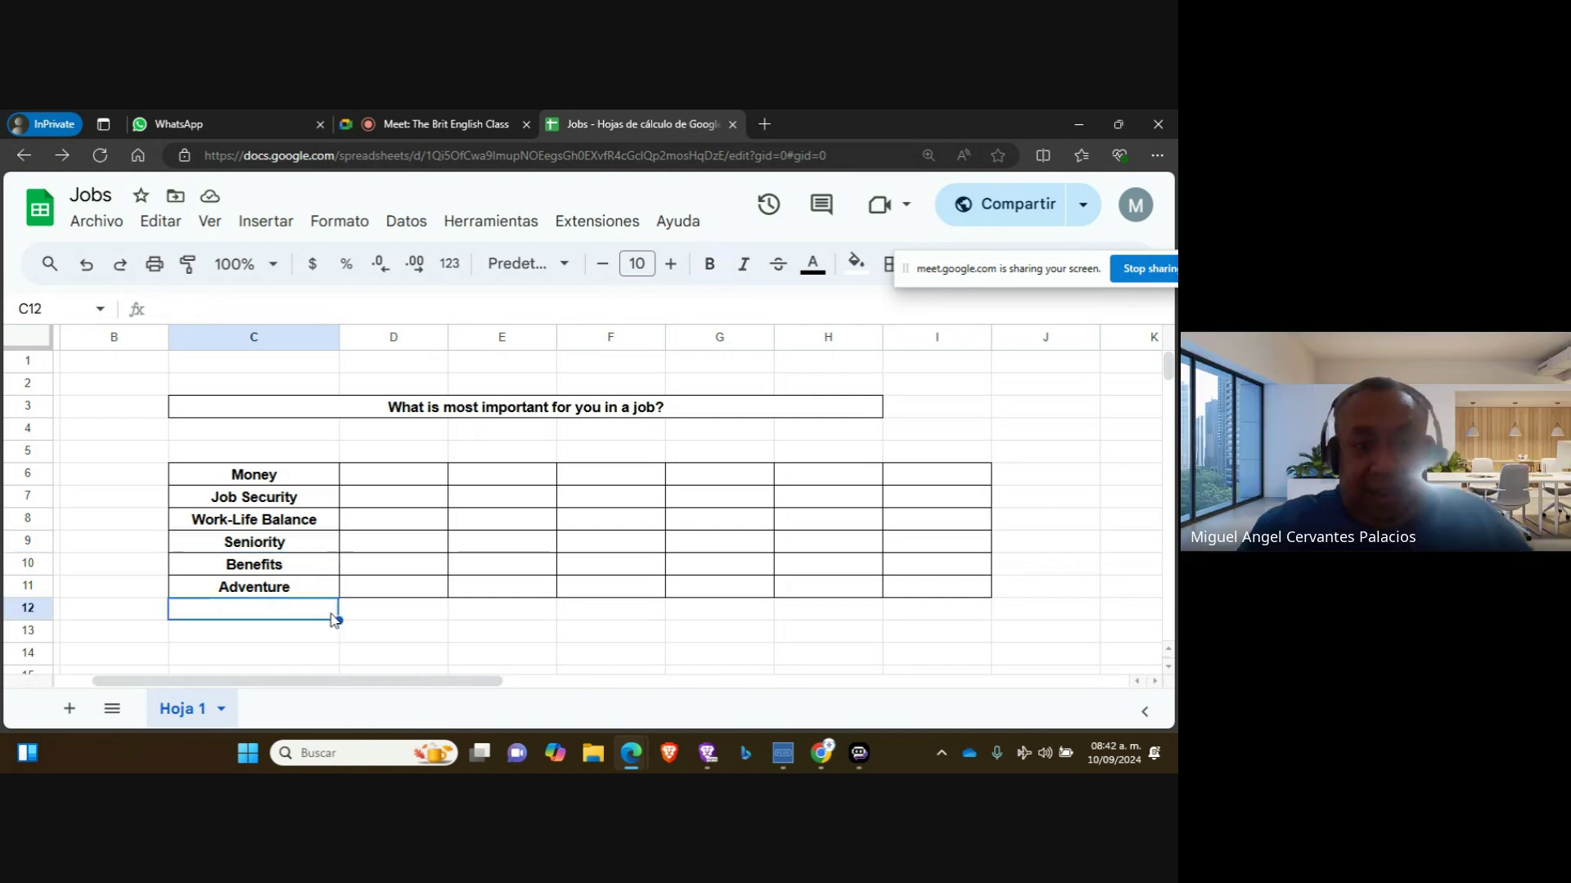
click(307, 546)
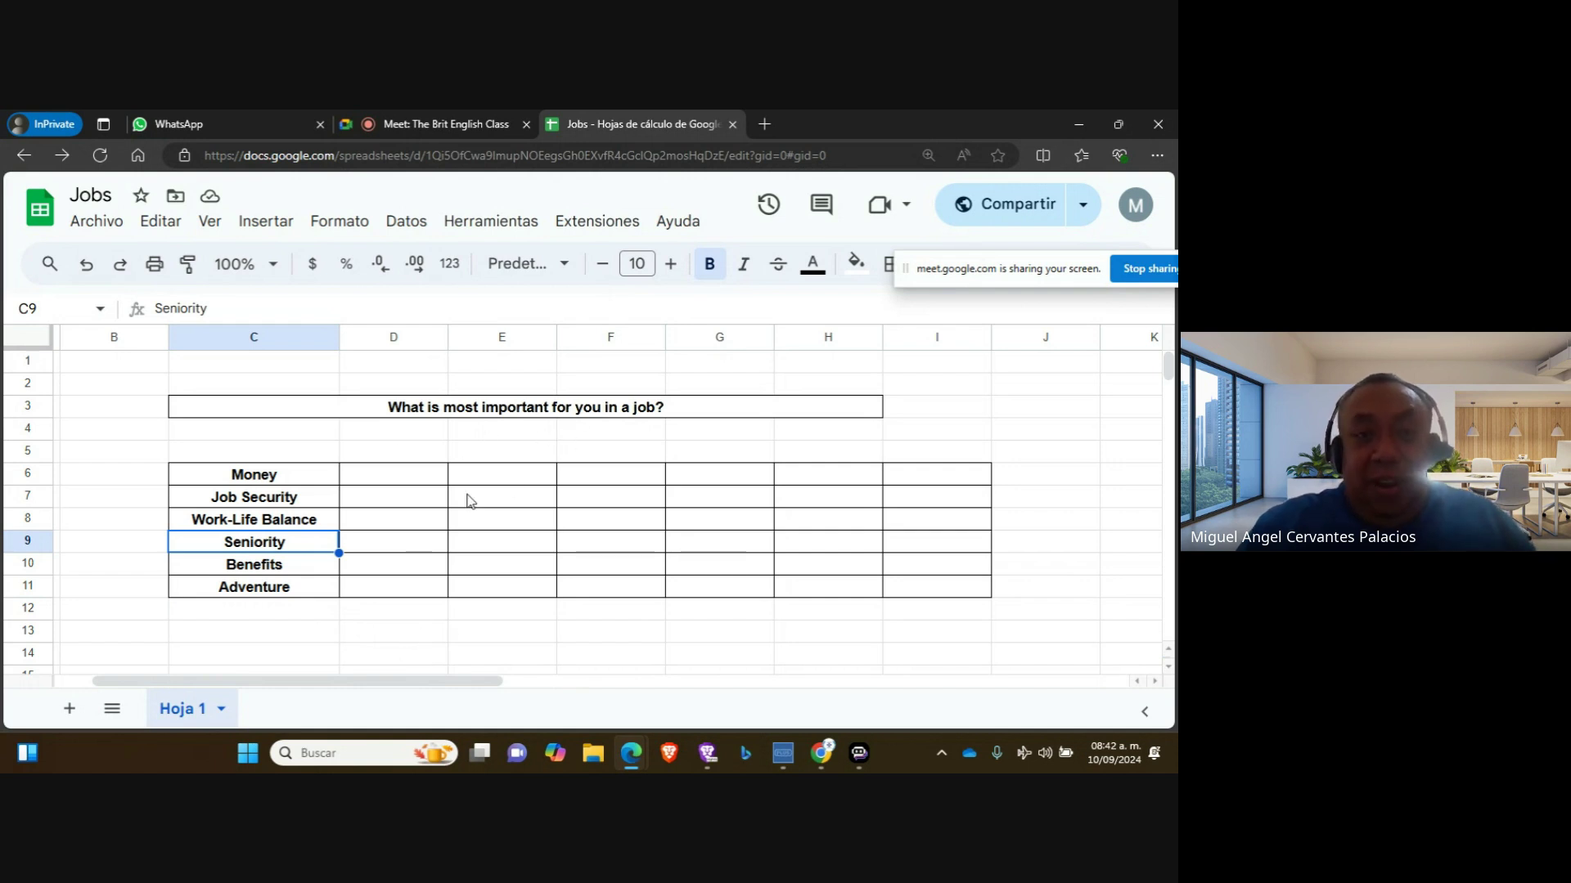
Enter the teacher's first name in cell D6 beside Money
click(425, 481)
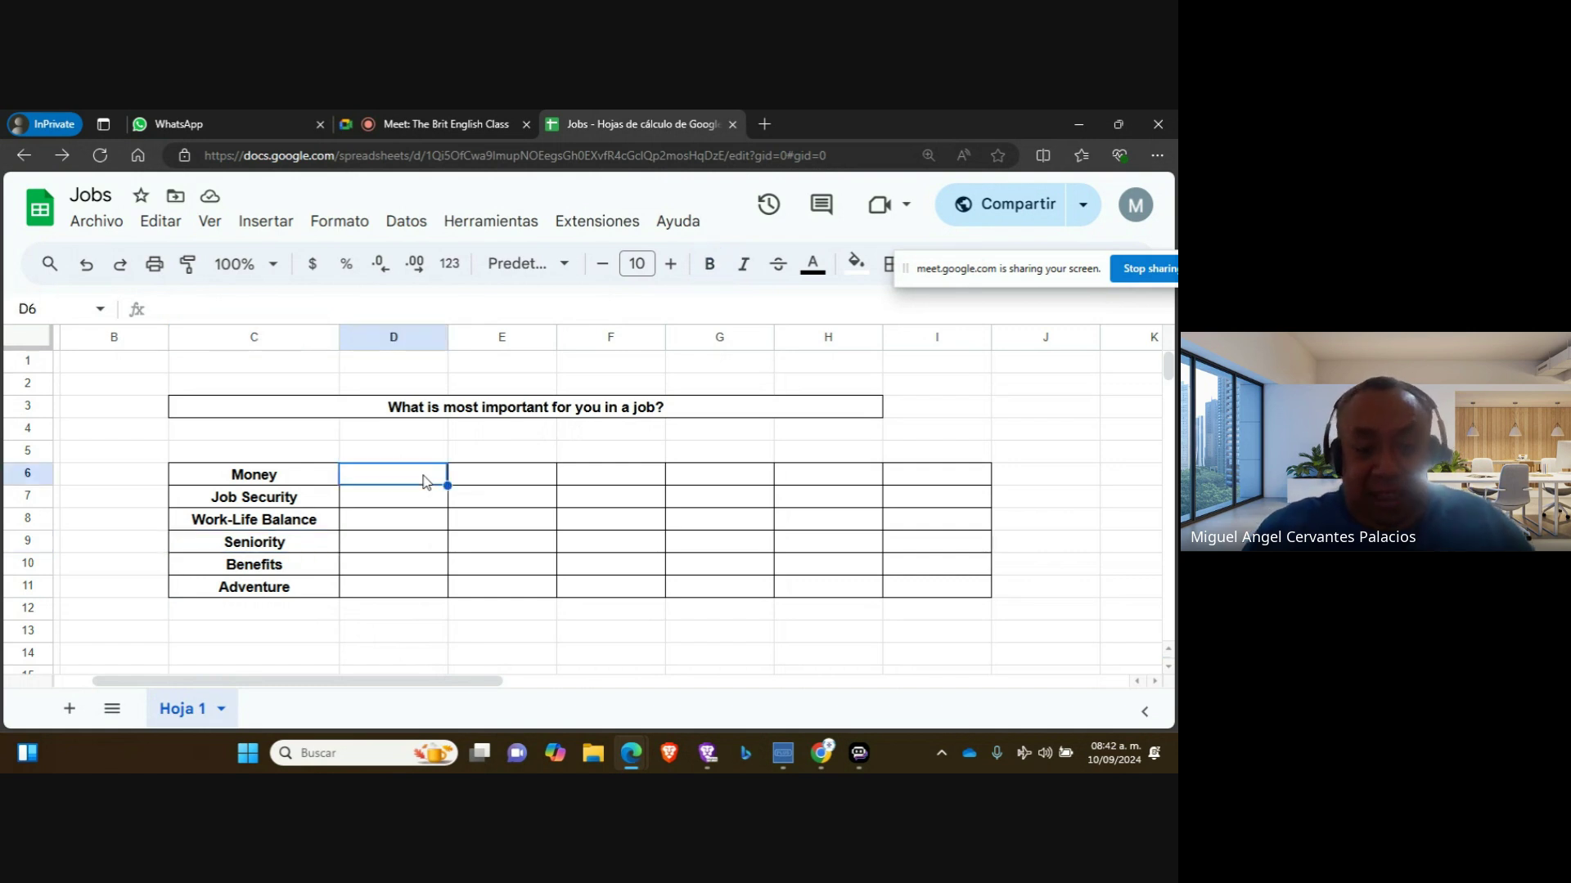
text(Mi)
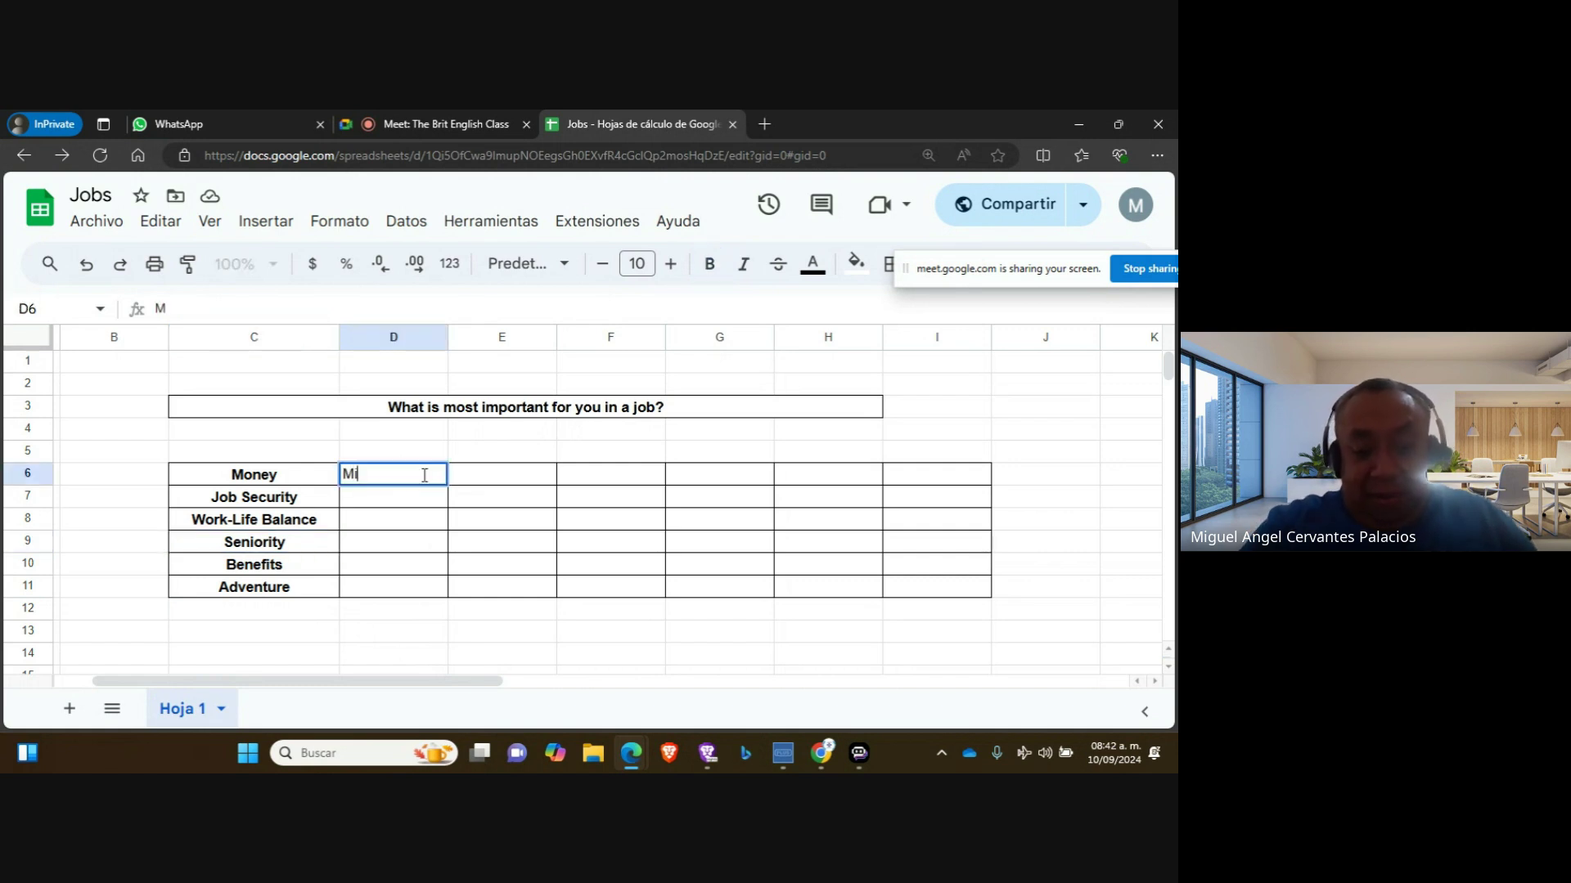
text(guel)
click(421, 541)
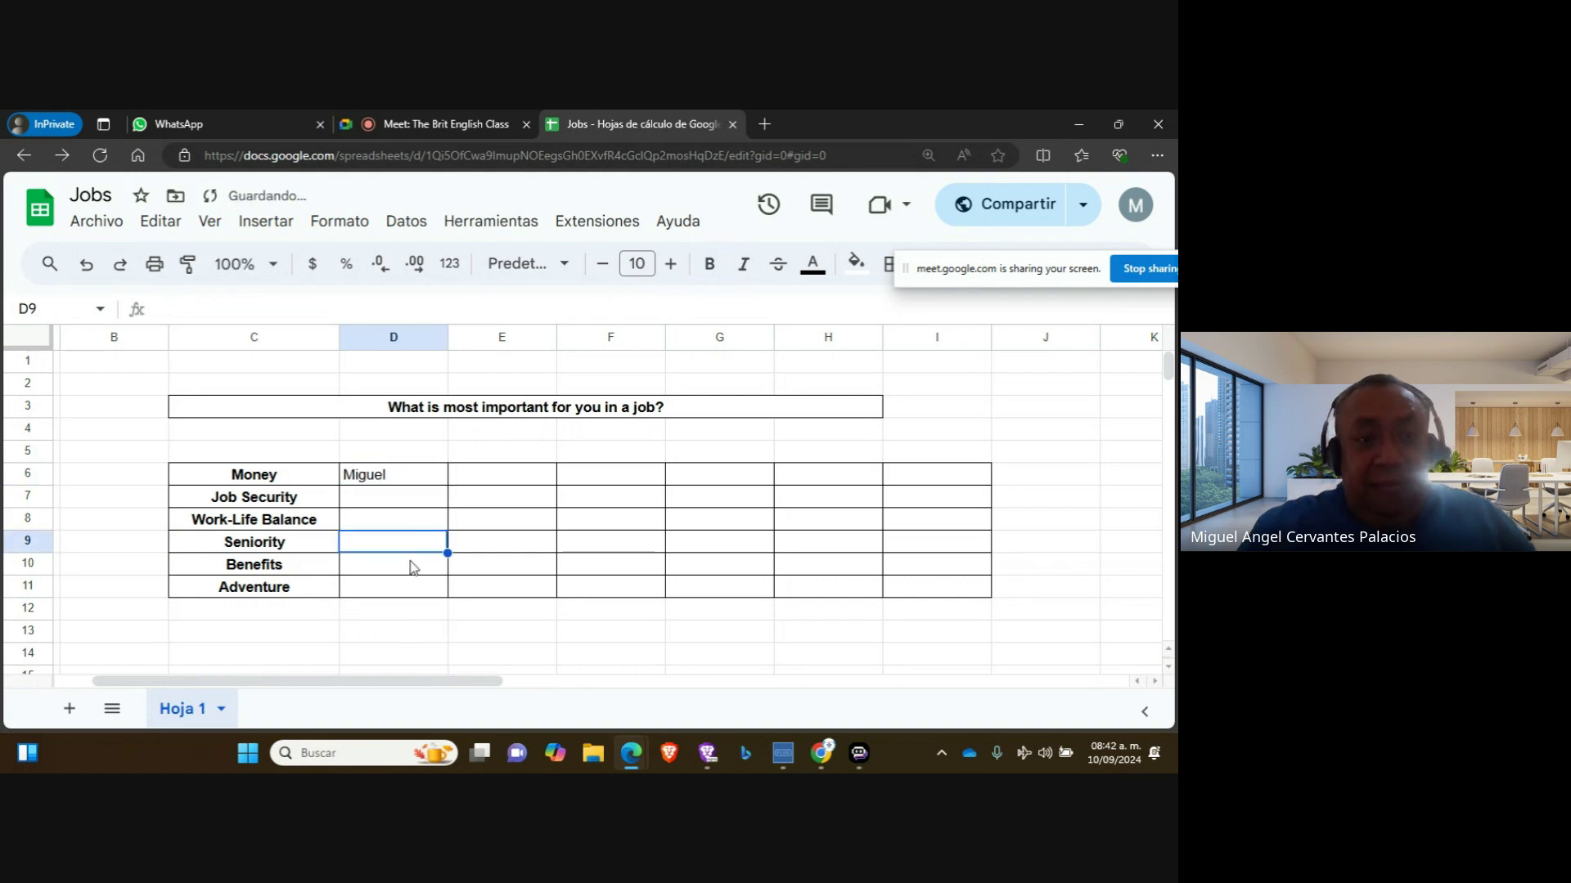
Enter the teacher's first name in cells D8 and D9, beside Work-Life Balance and Seniority
click(382, 526)
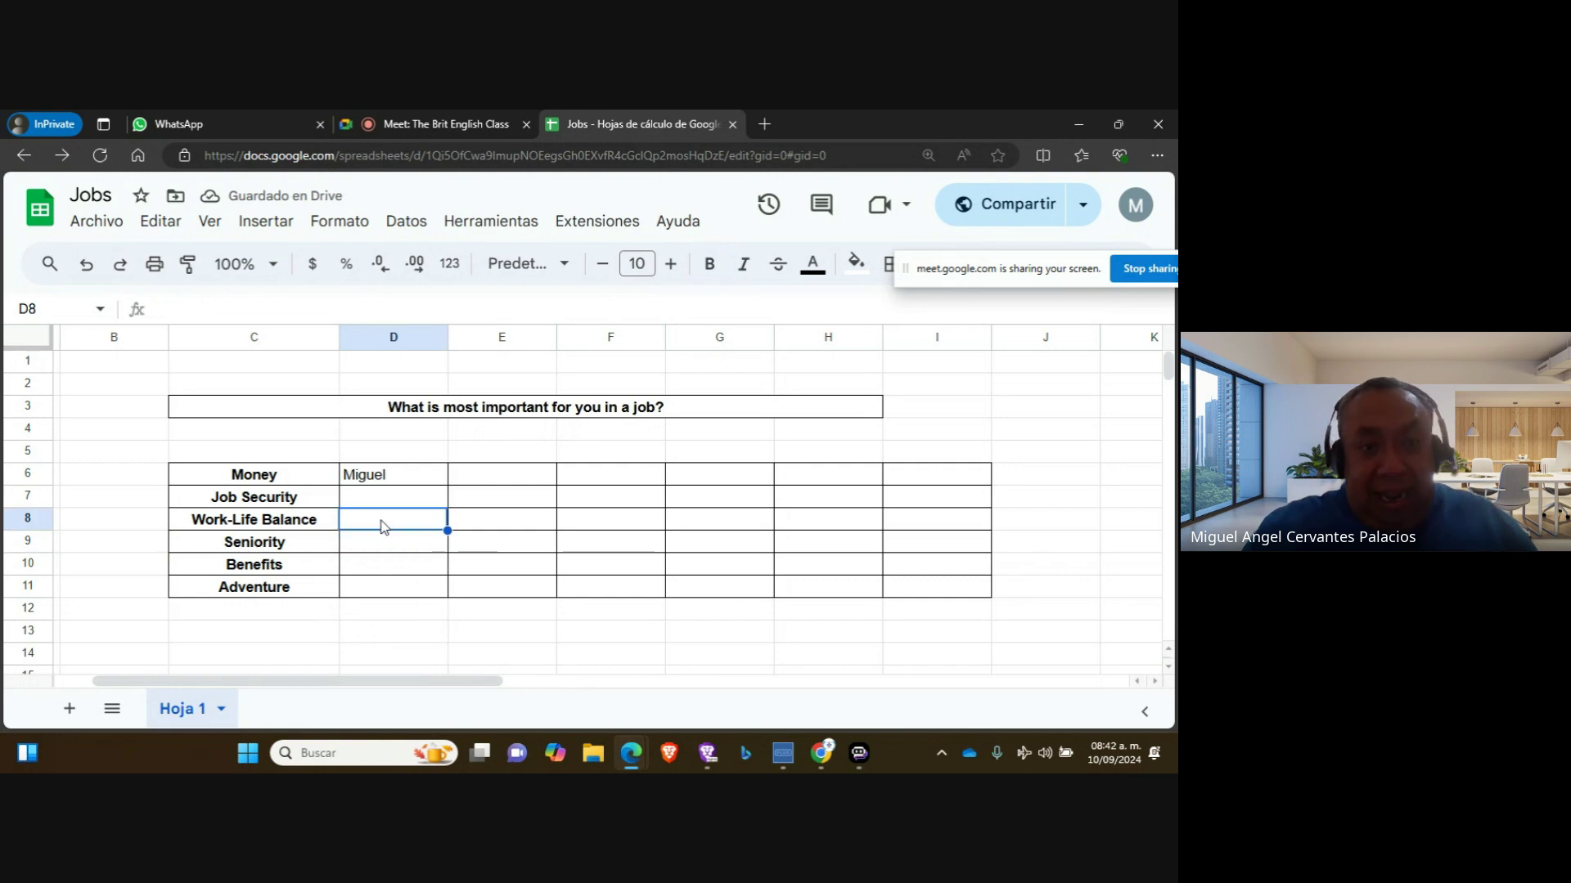
text(M)
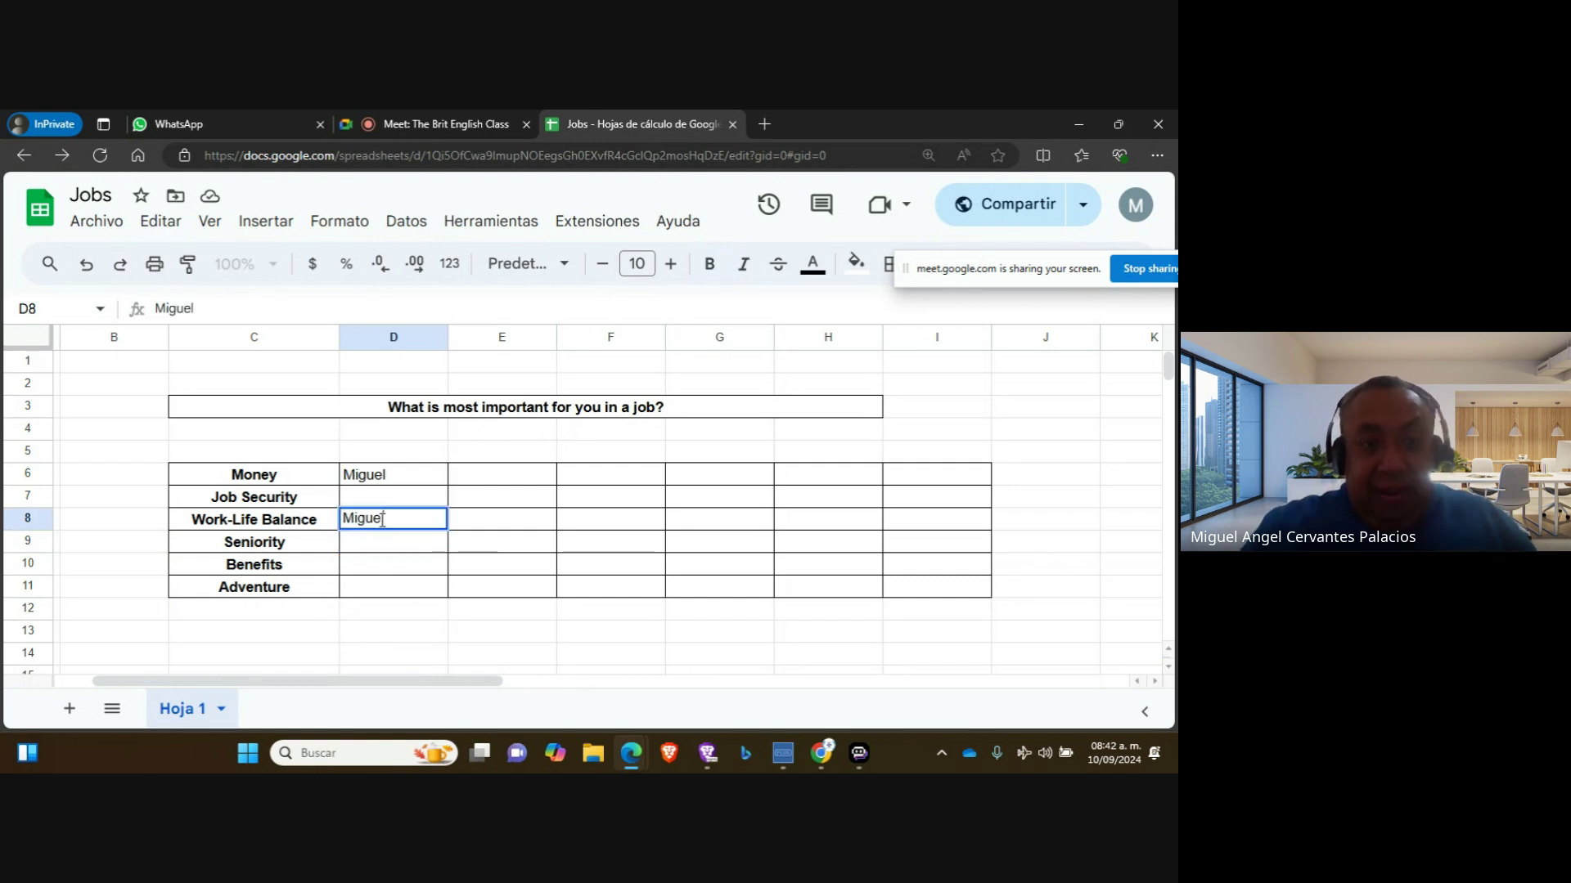
text(iguel)
click(411, 572)
click(383, 613)
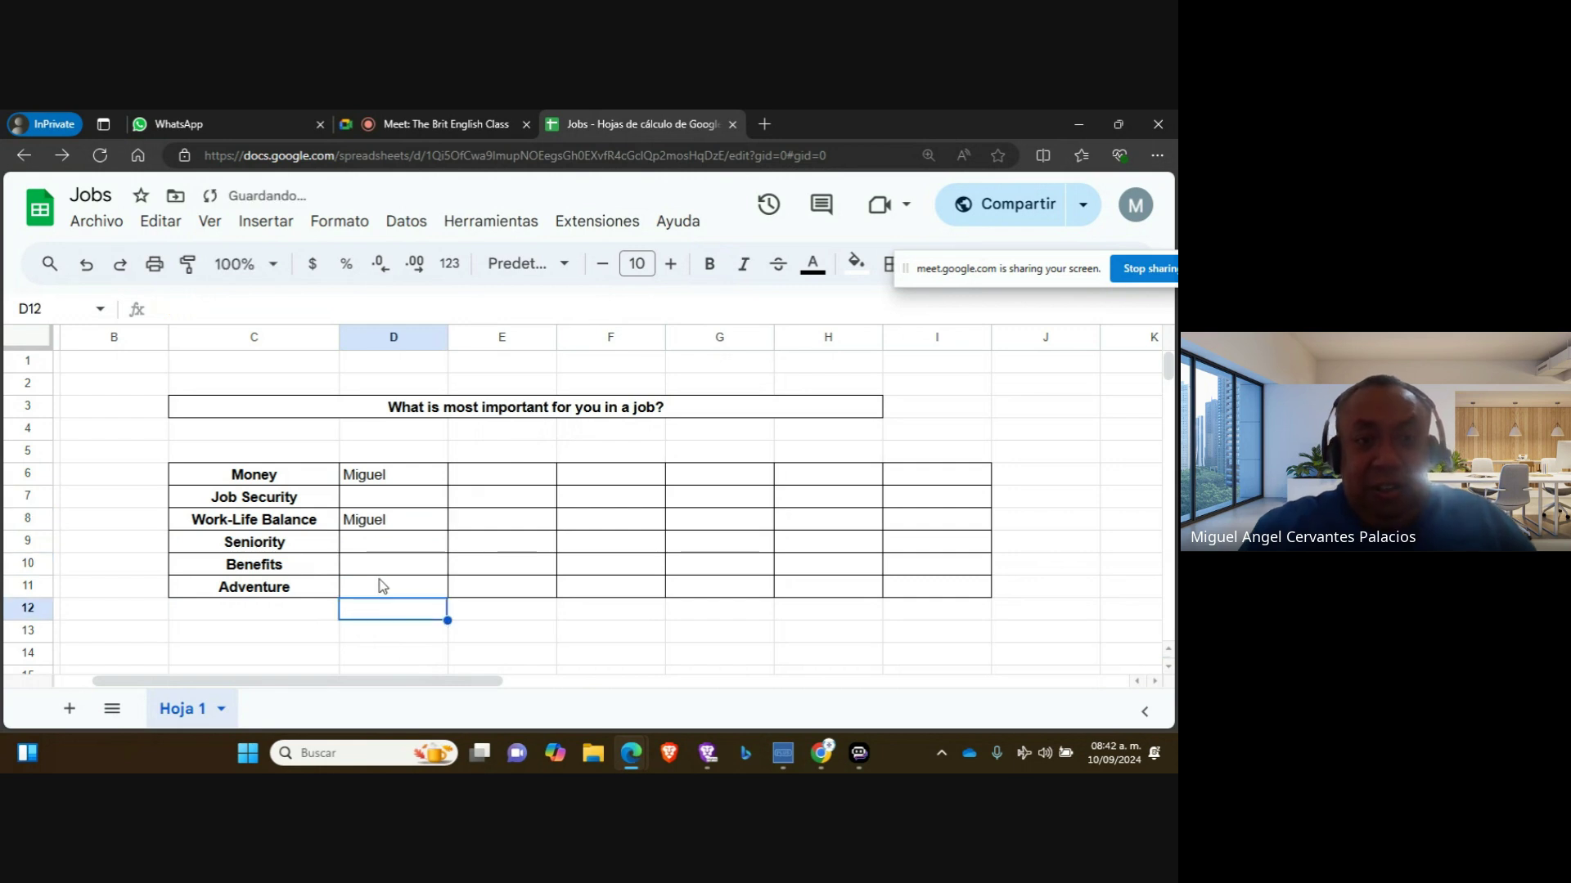
click(386, 547)
text(Miguel)
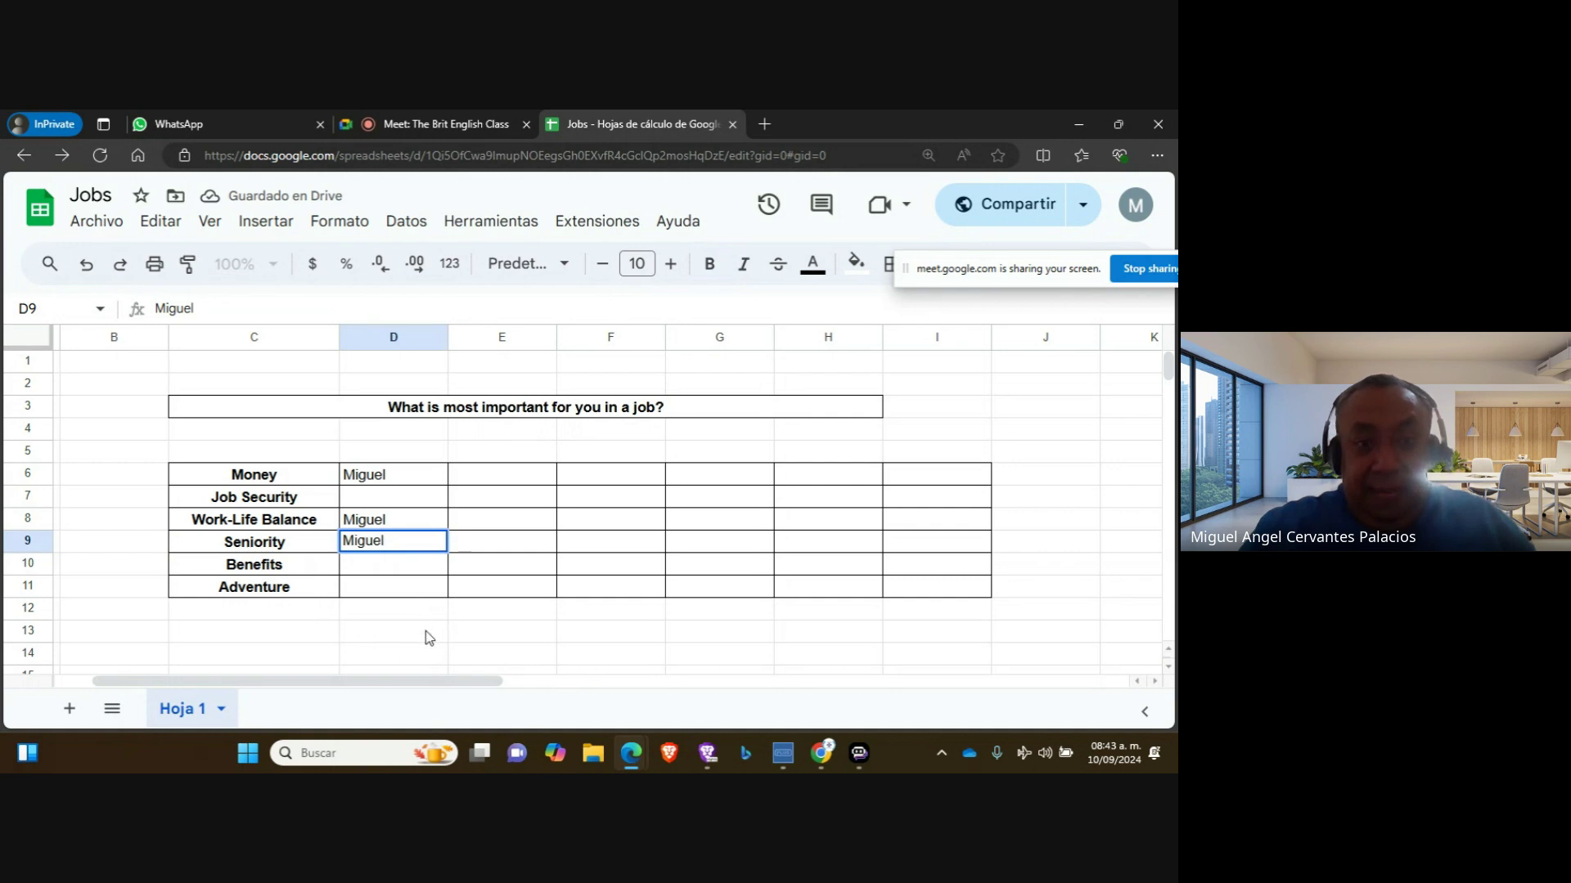
click(428, 639)
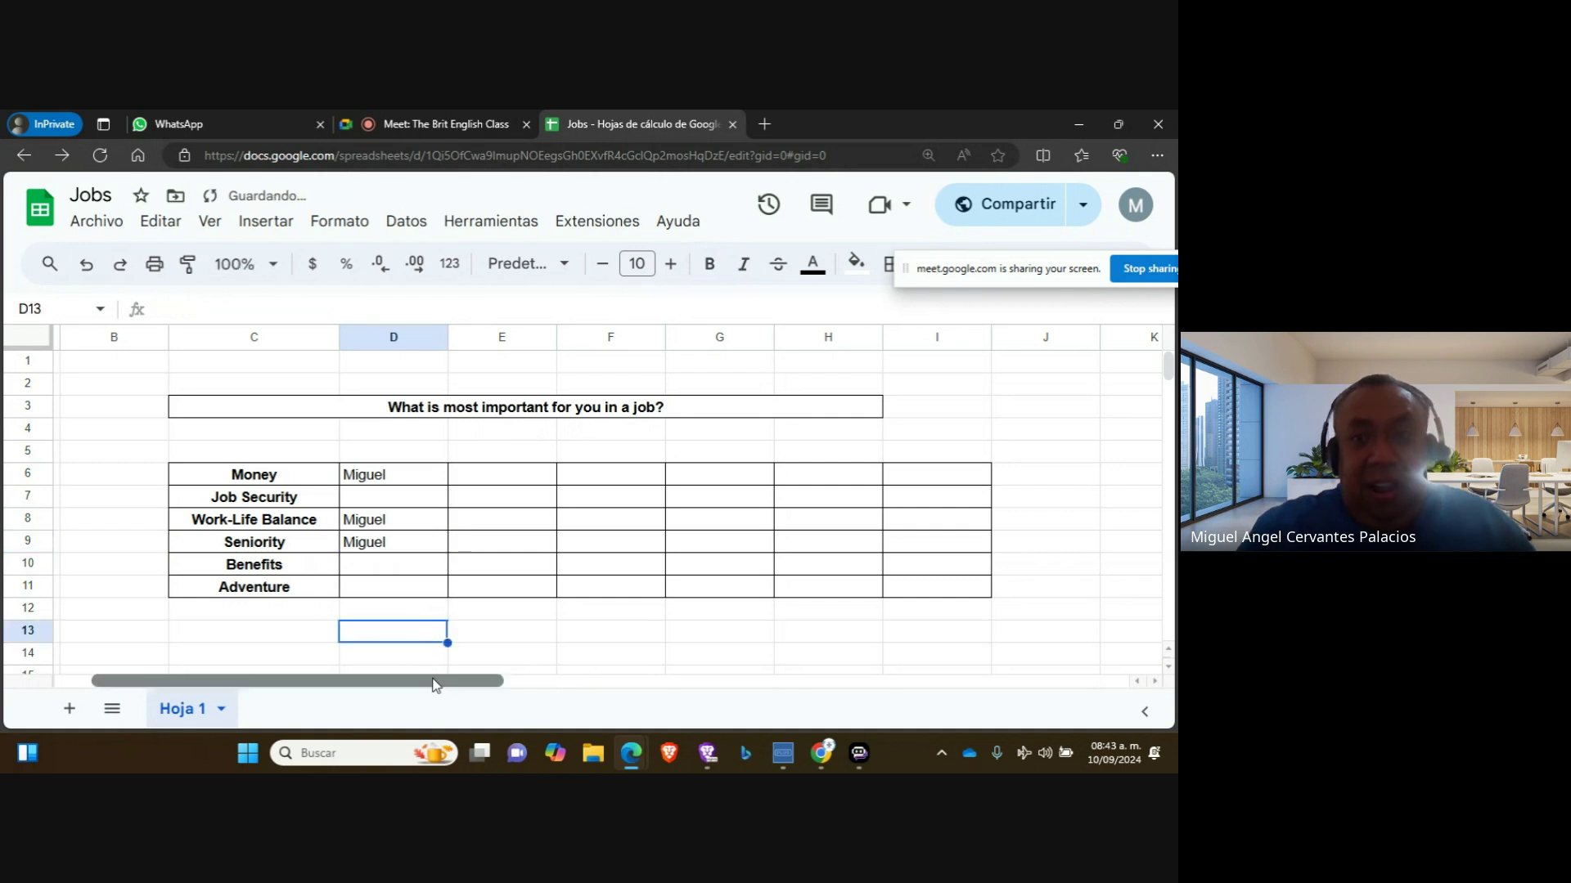
drag(428, 681, 458, 682)
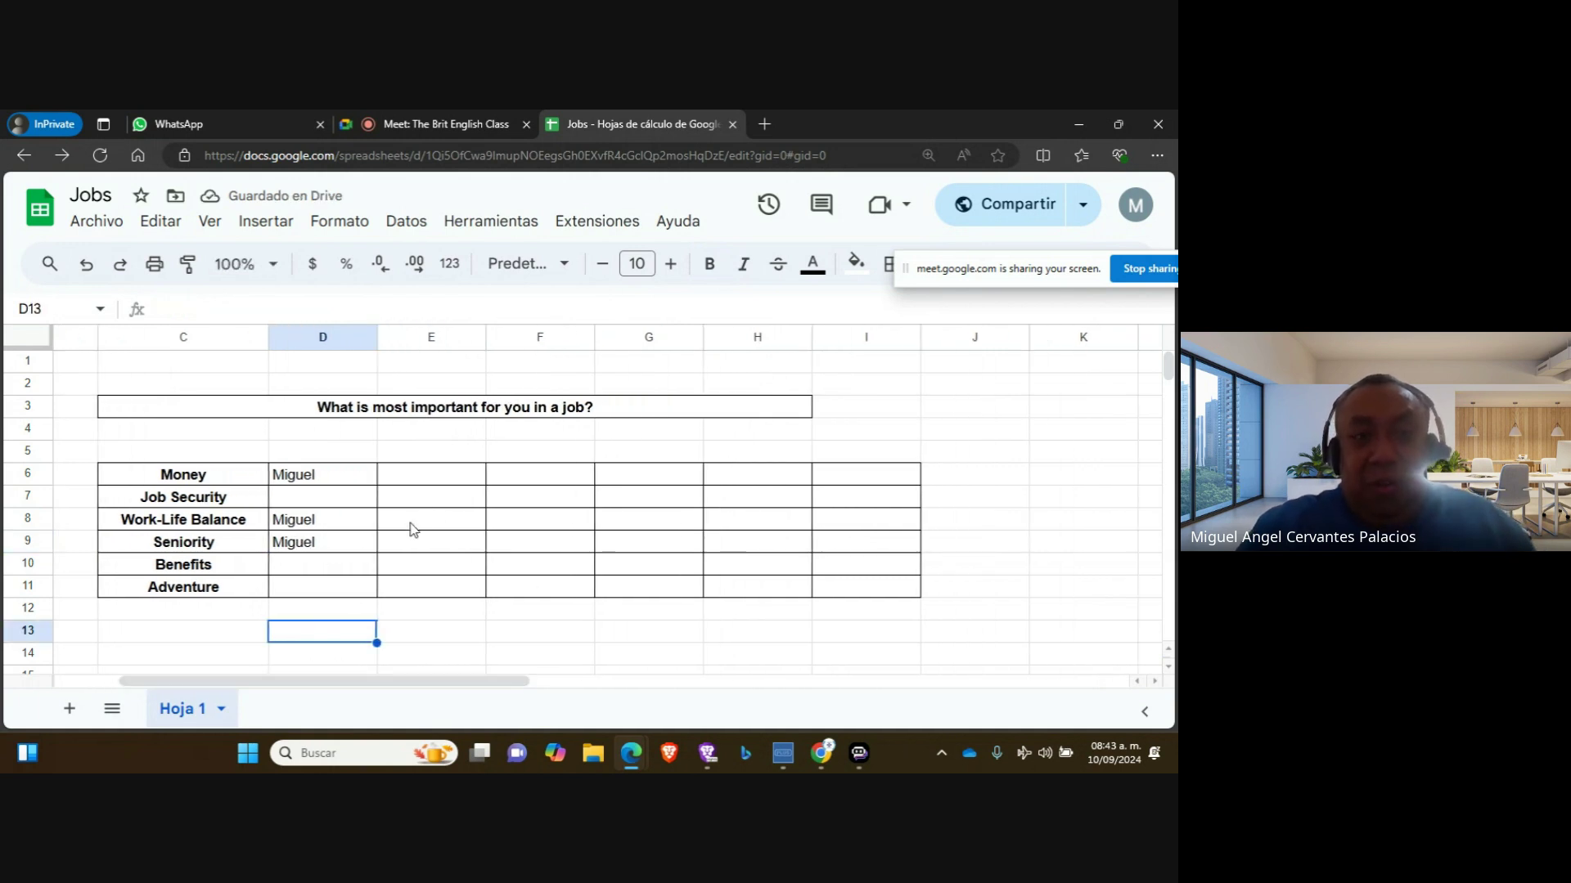
drag(343, 482, 906, 587)
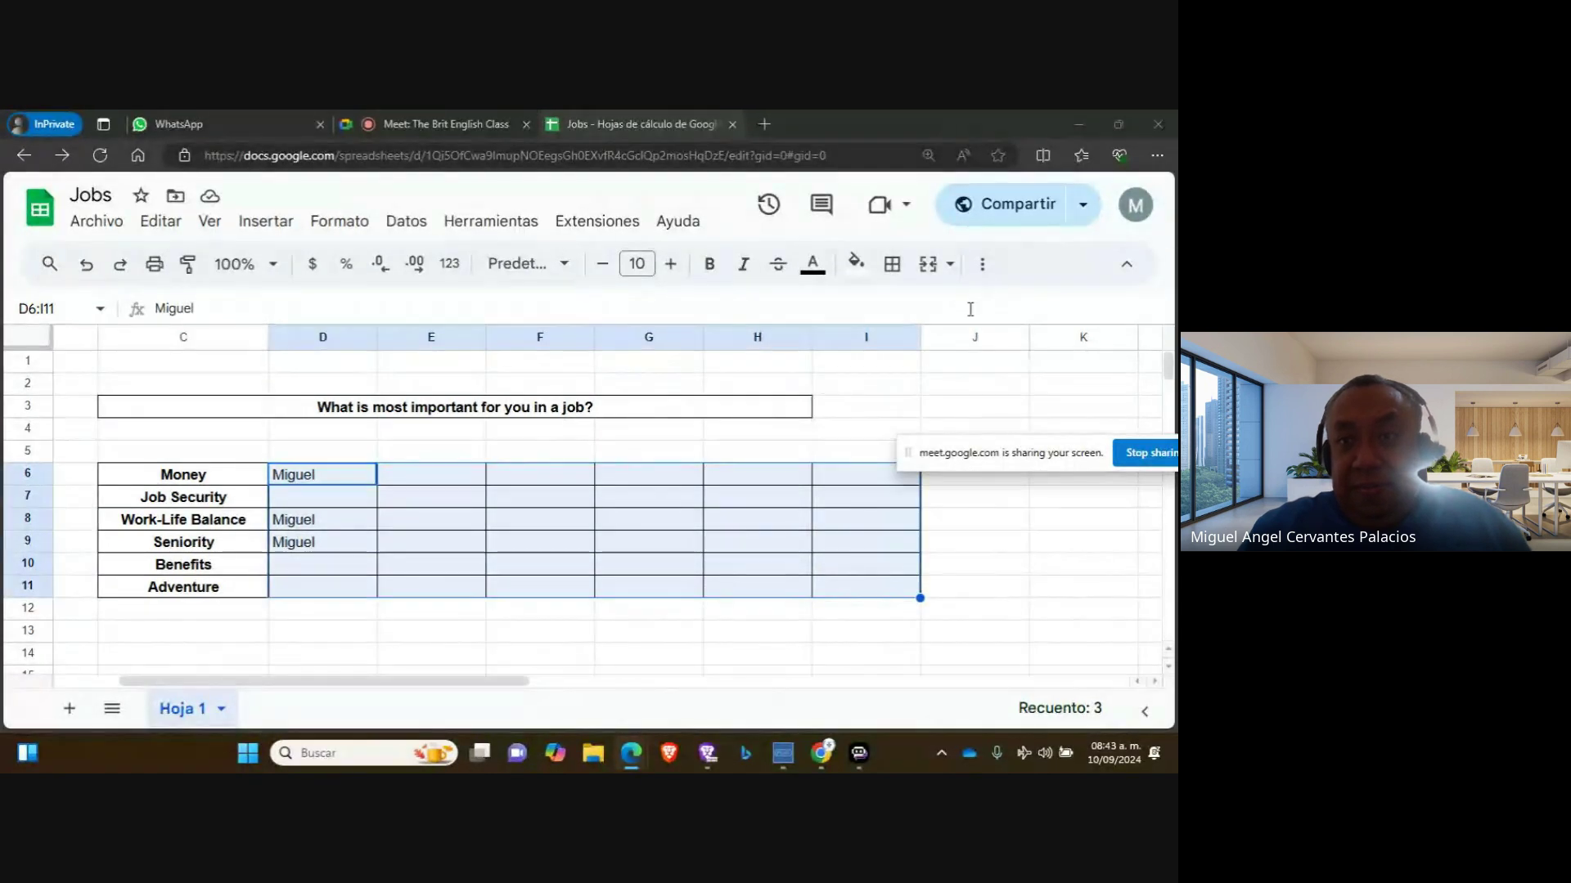
click(743, 525)
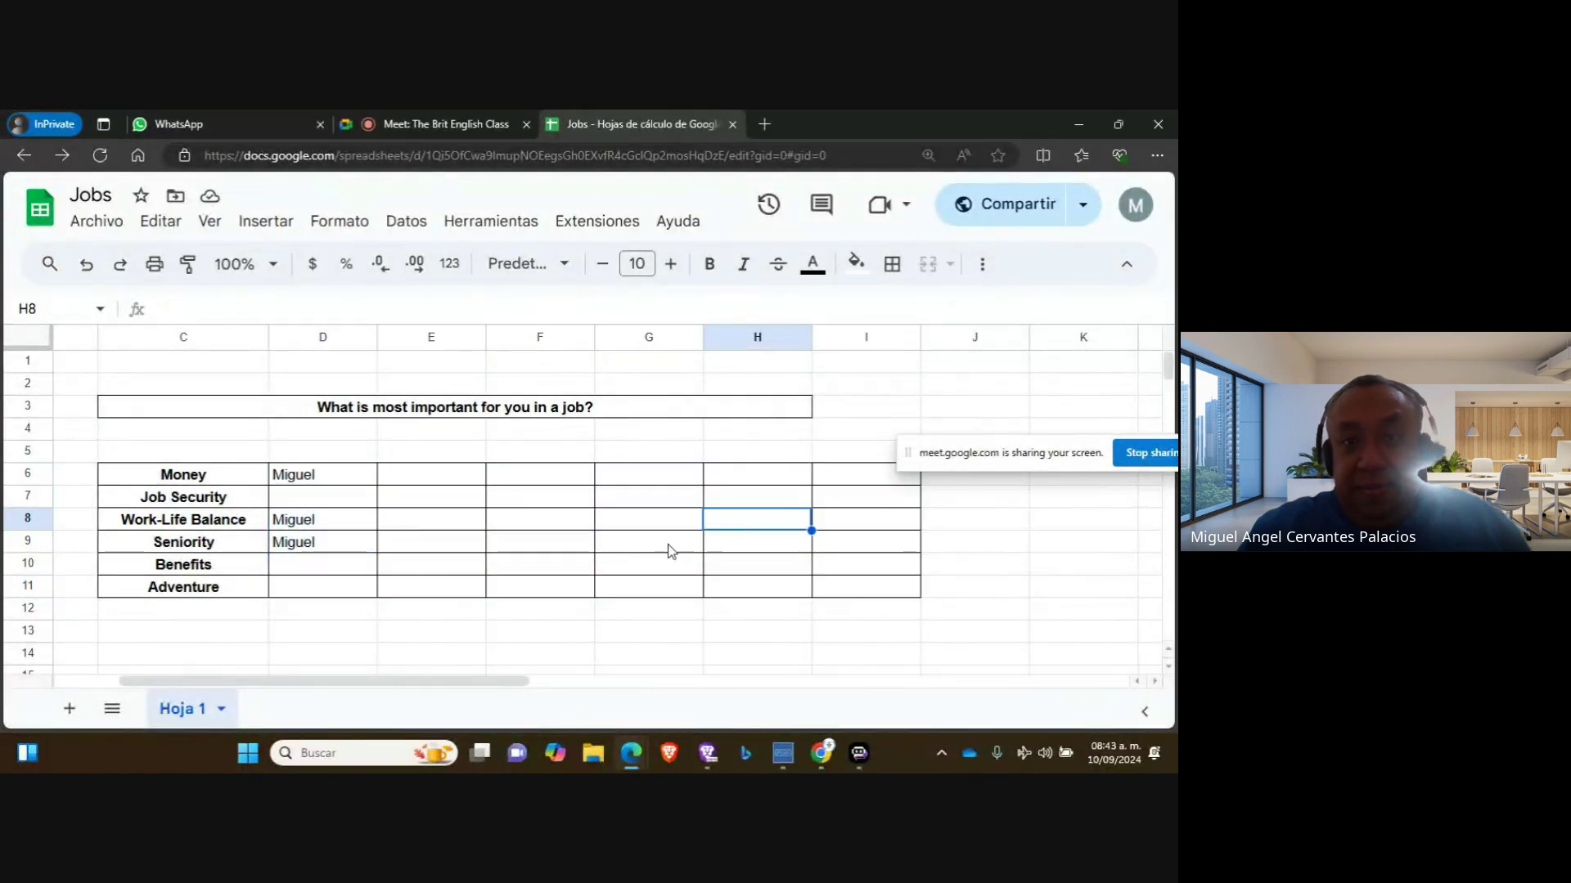
drag(486, 589, 483, 565)
right_click(483, 569)
click(450, 632)
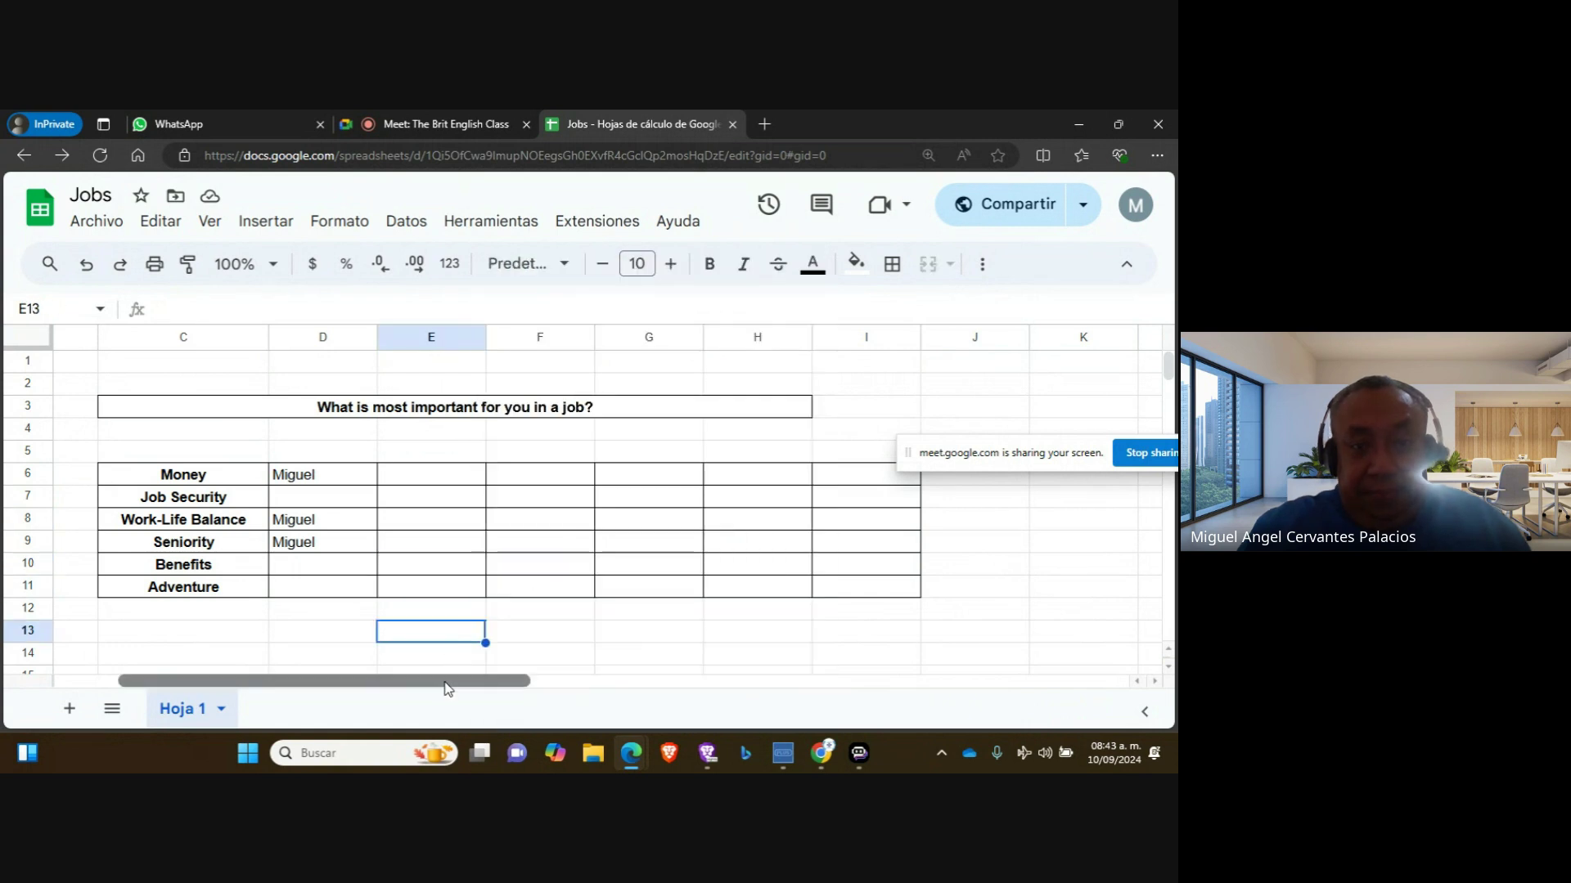
drag(448, 688, 404, 694)
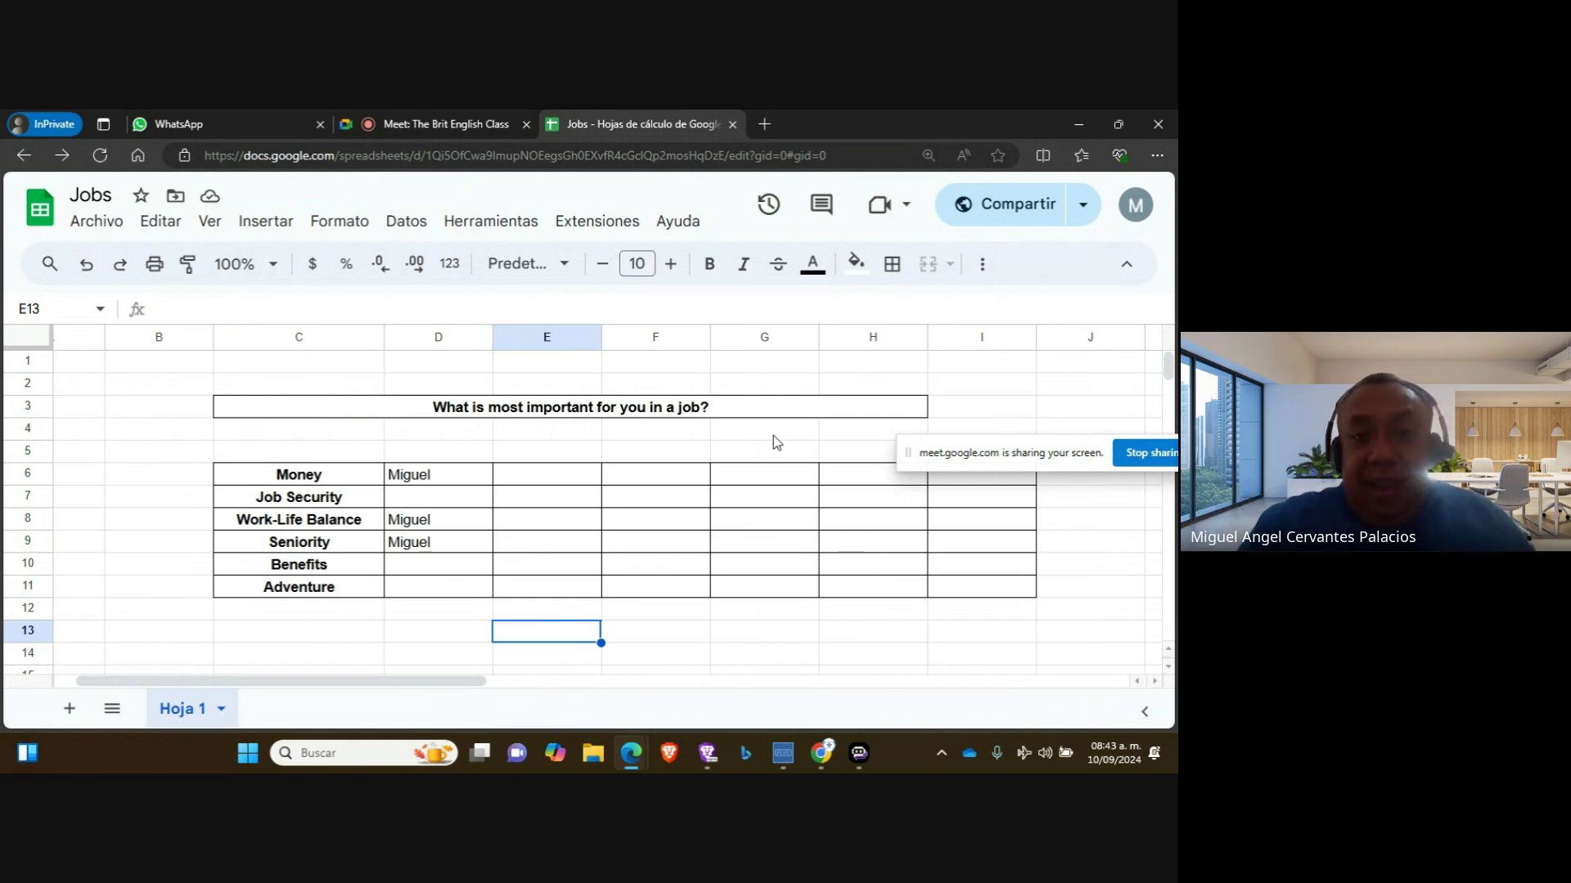
Center-align the answer cells D6:I11 horizontally, moving the screen-sharing notice out of the way of the formatting options
drag(1021, 450, 104, 170)
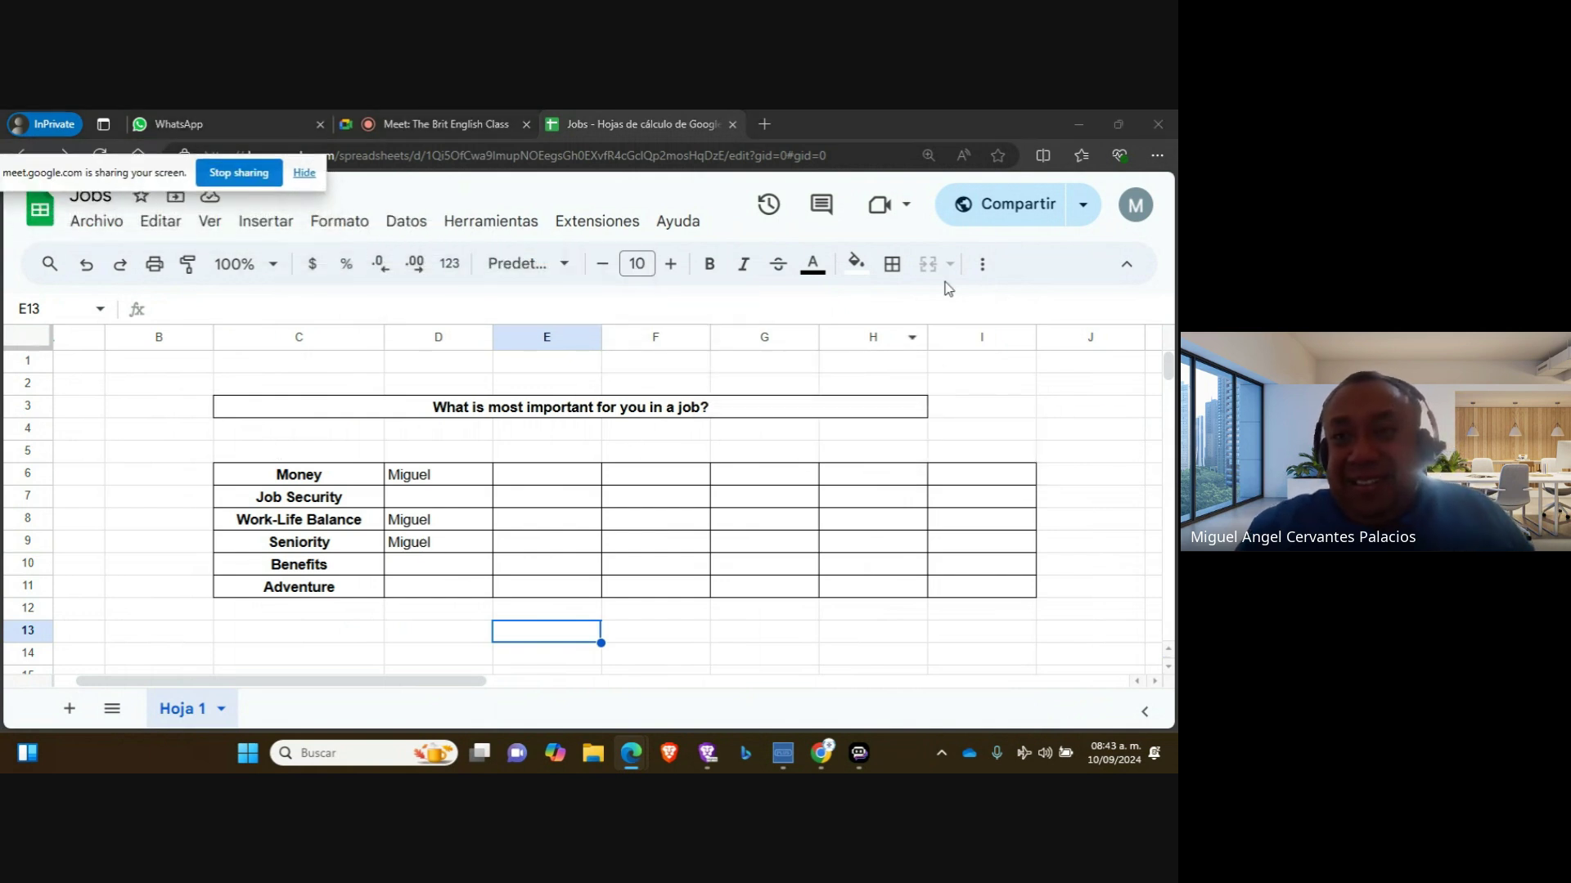
click(982, 263)
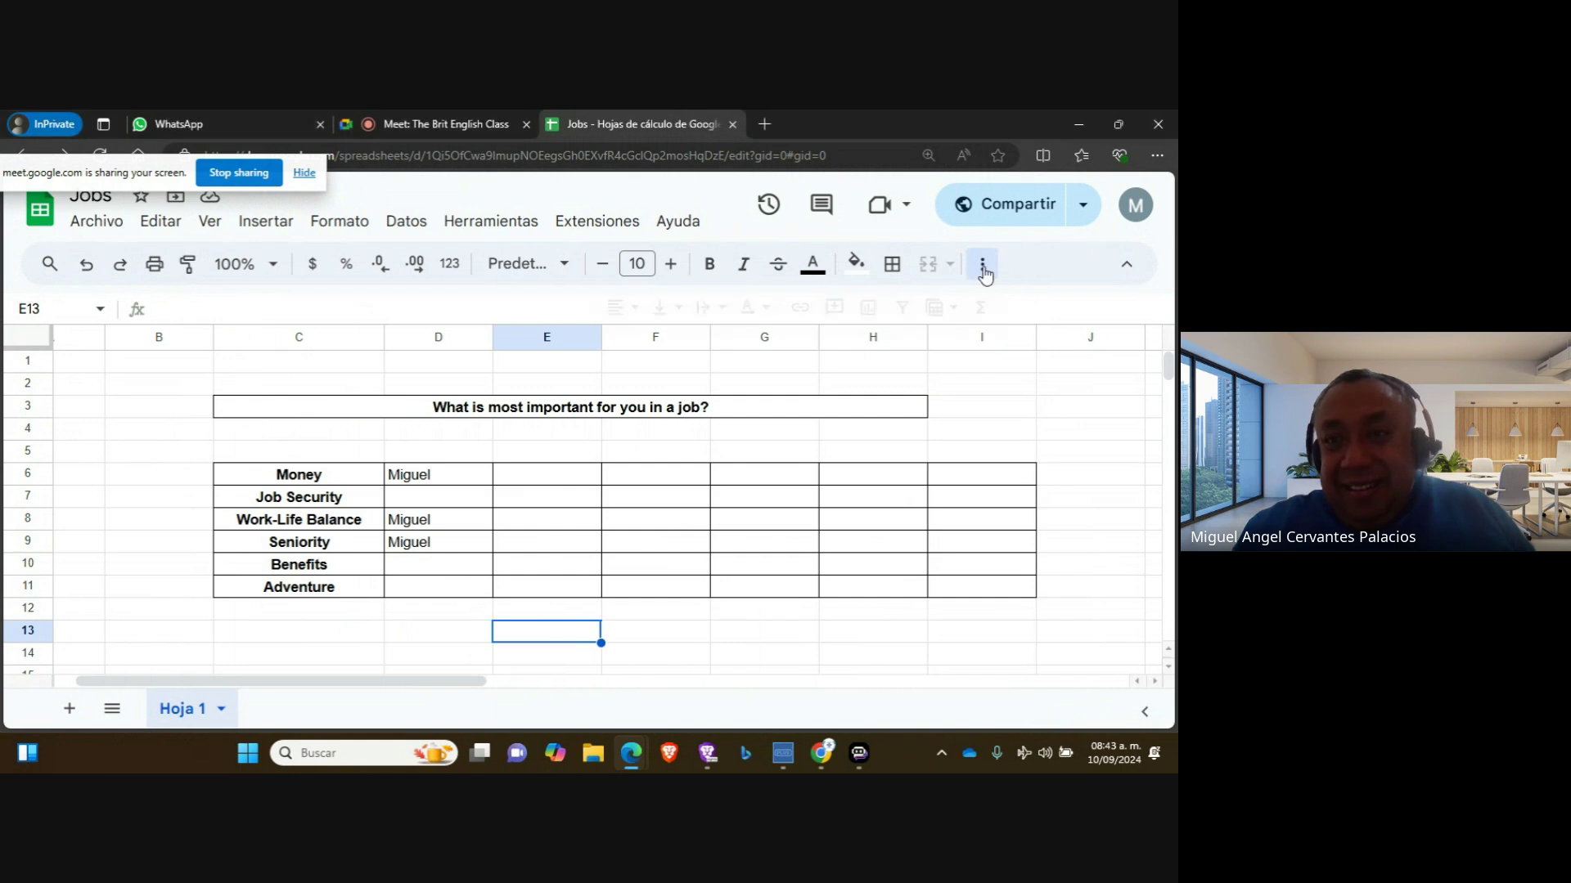
click(997, 437)
drag(463, 476, 982, 594)
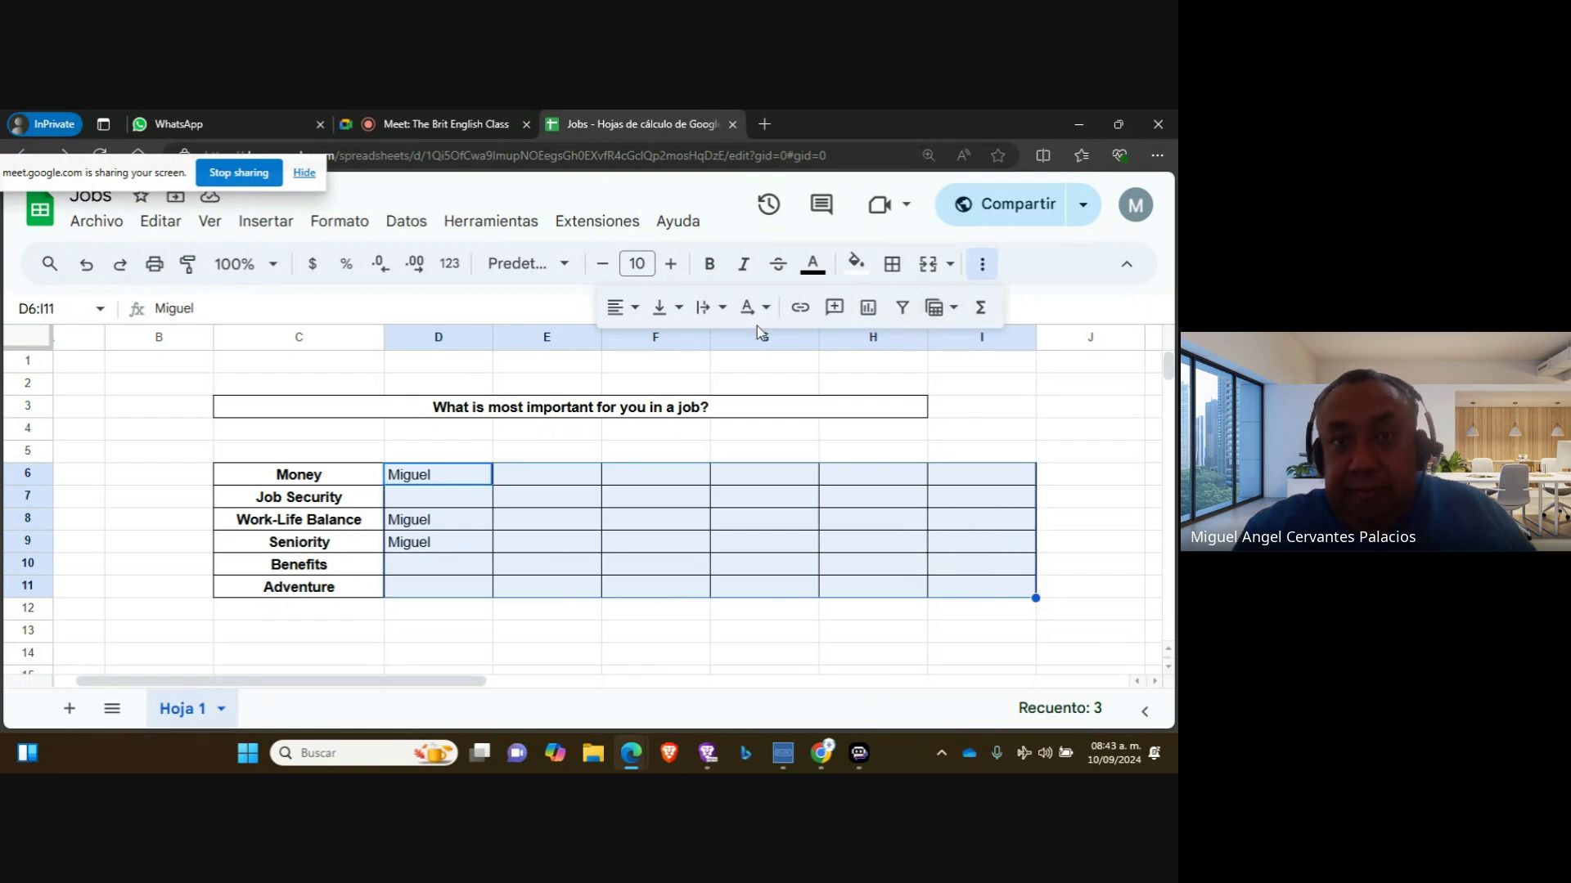
click(636, 310)
click(665, 360)
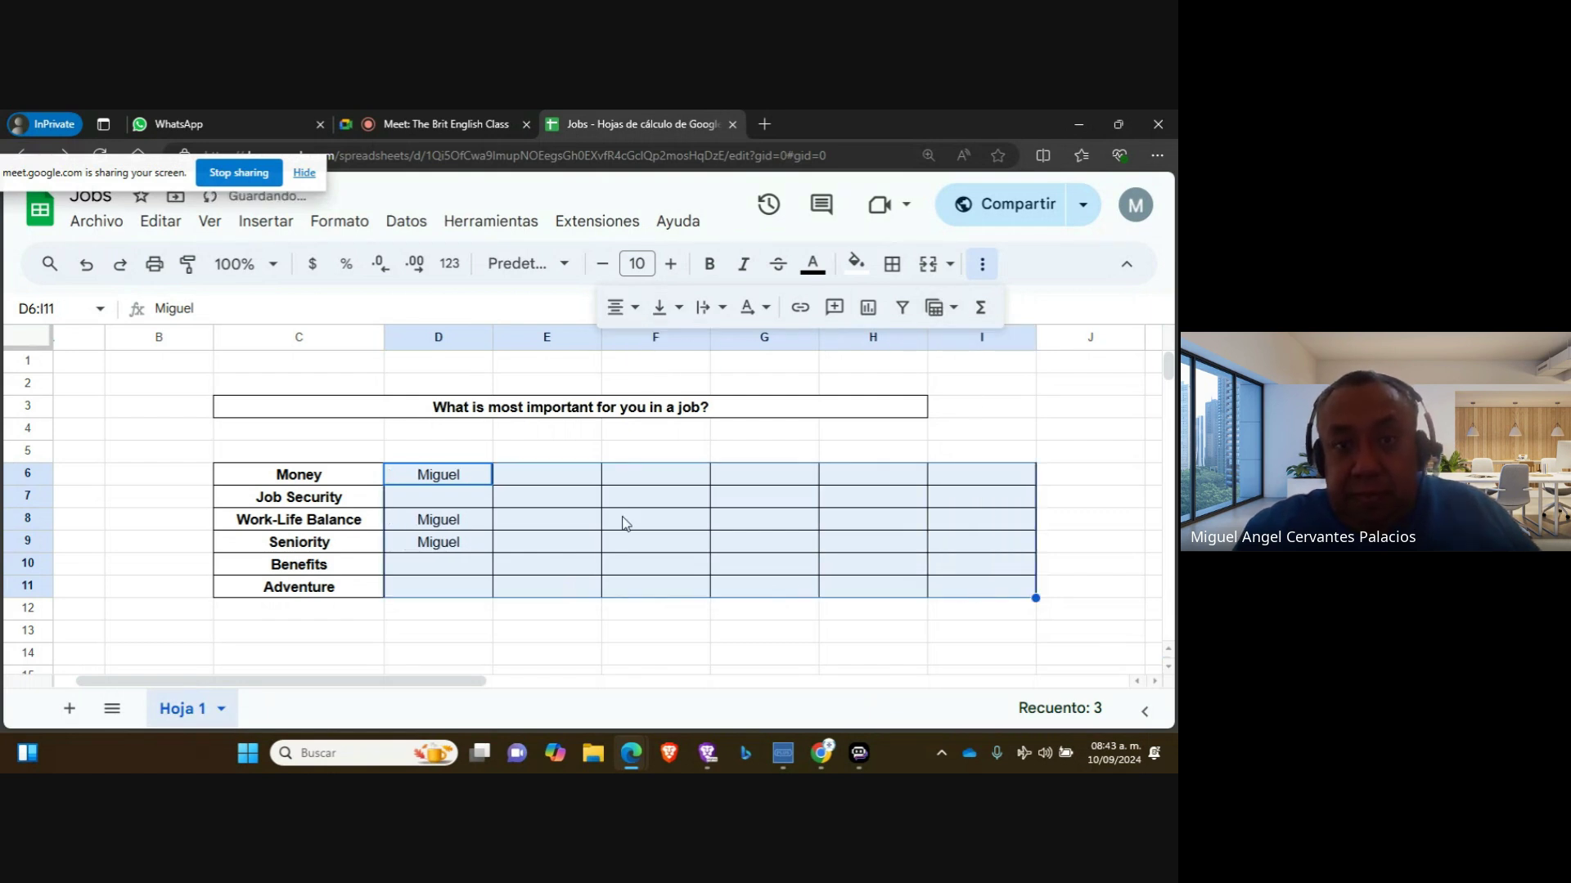
click(624, 518)
click(586, 633)
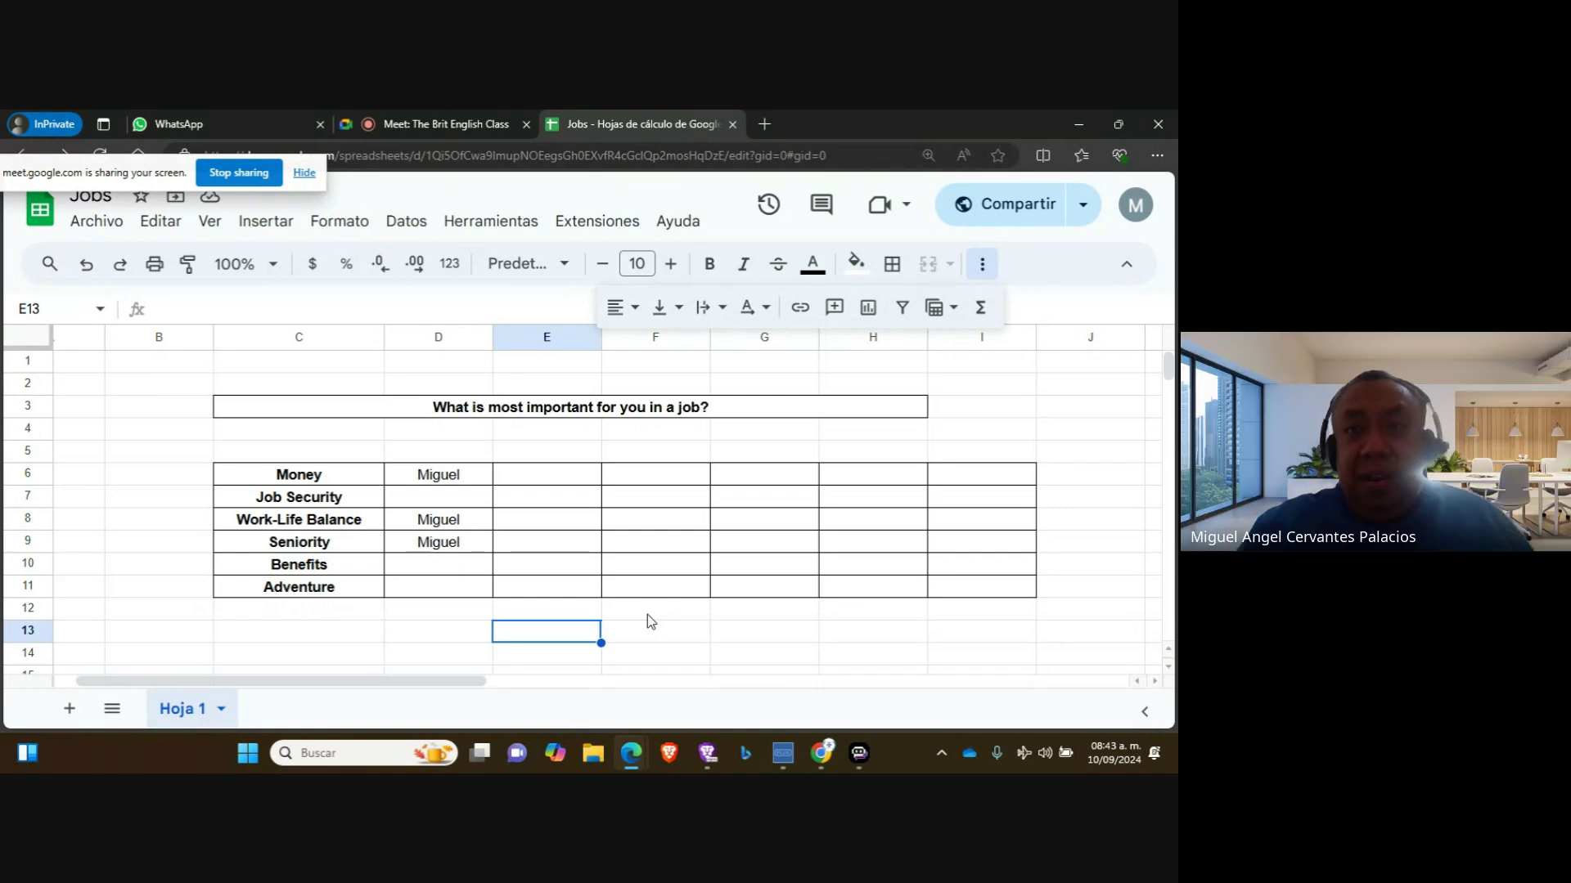
Give anyone with the link Editor access to the Jobs spreadsheet, copy its sharing link, and stop the screen sharing
click(1037, 208)
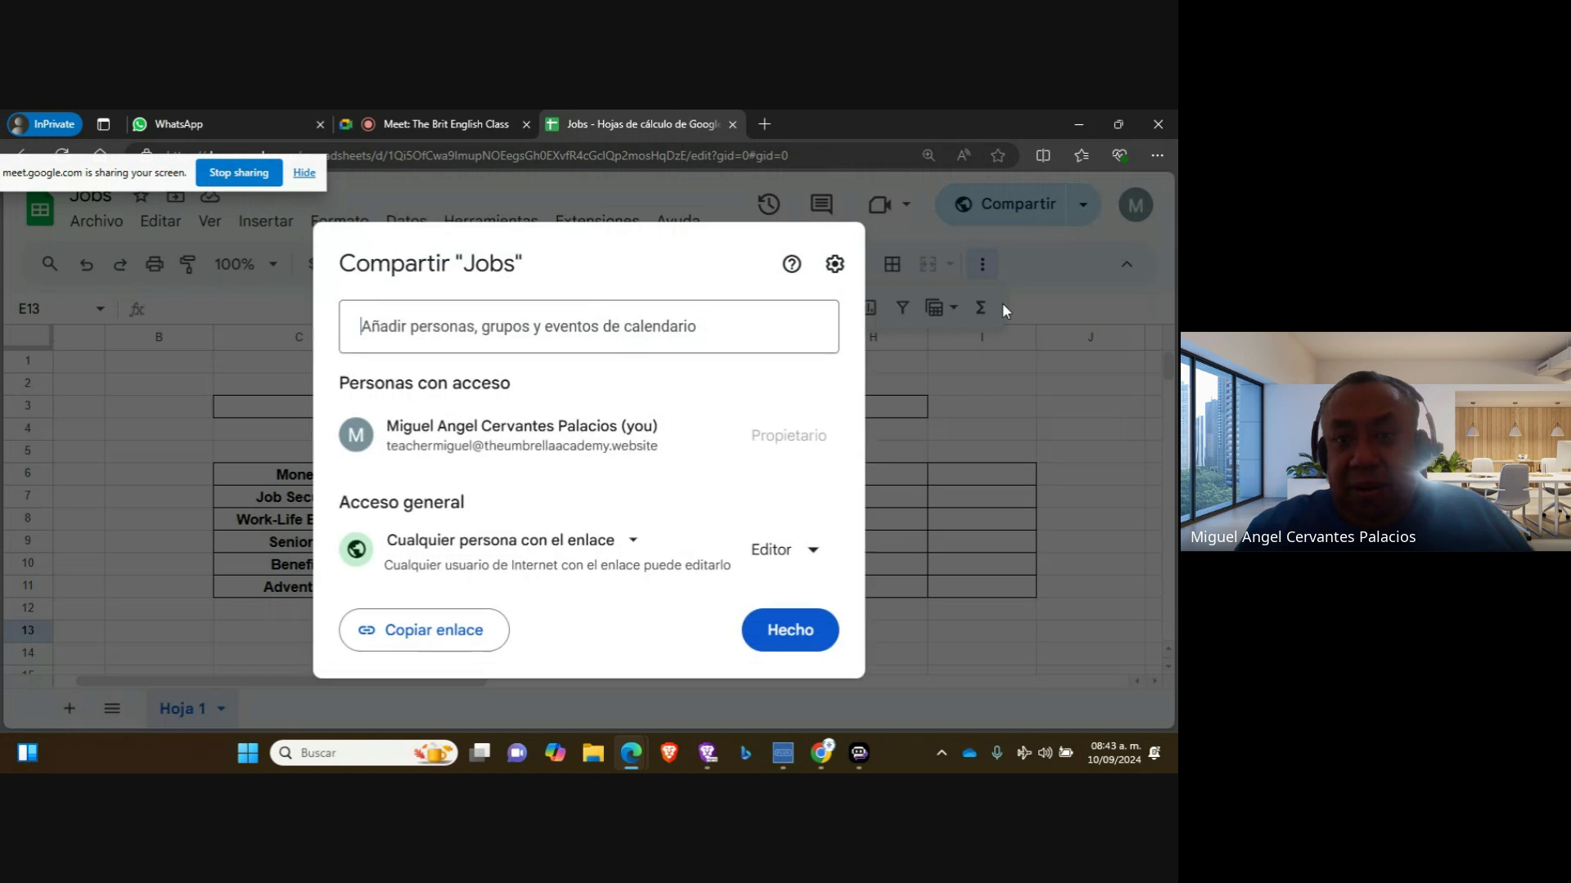
click(818, 561)
click(828, 498)
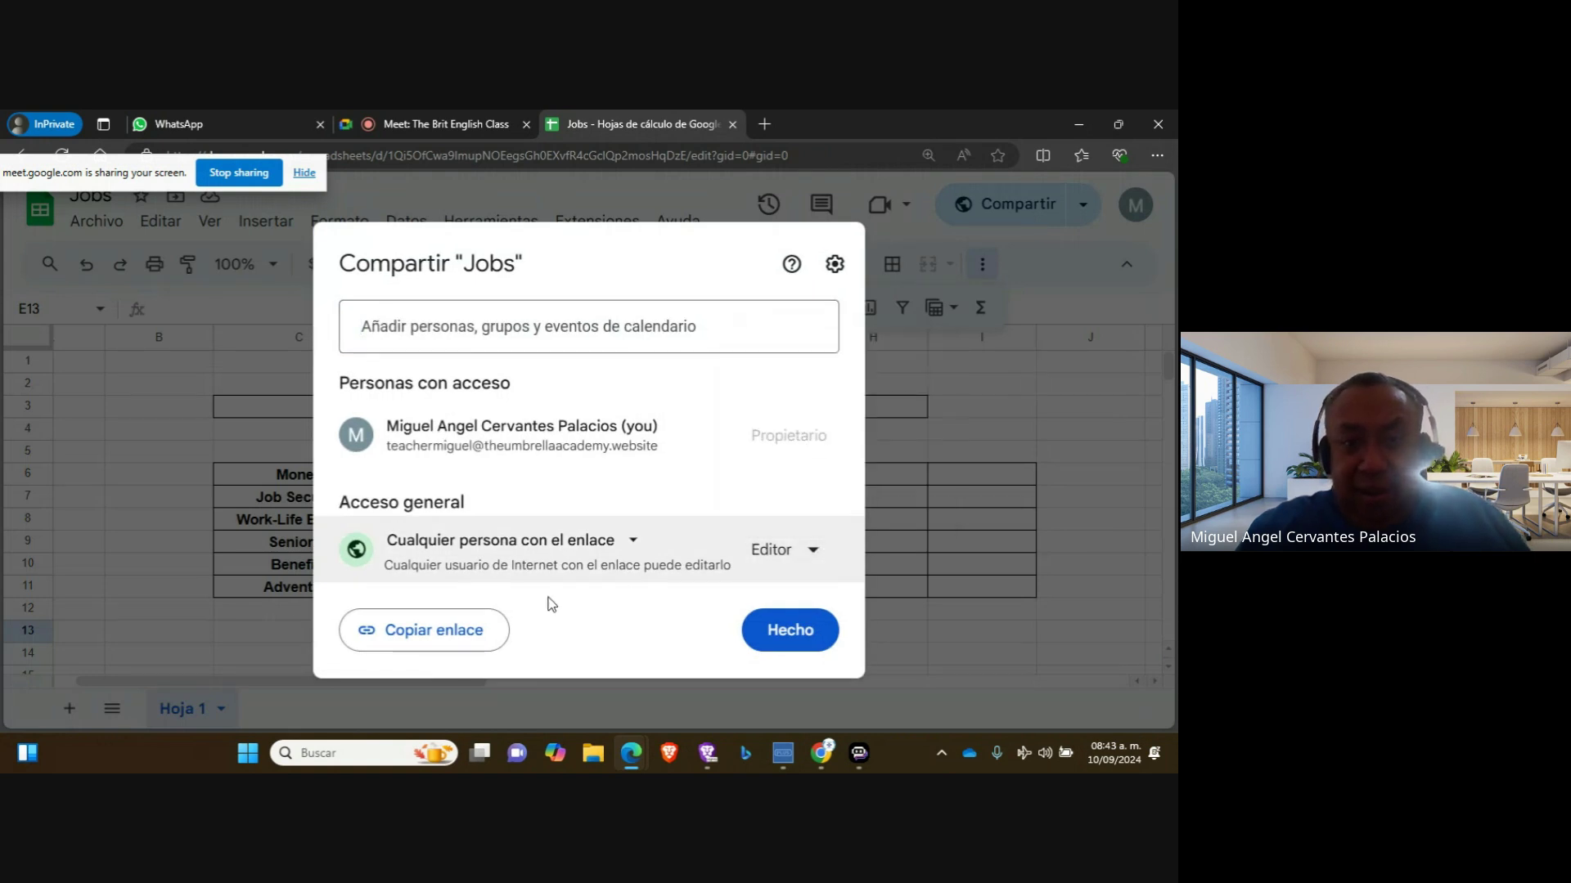
click(449, 631)
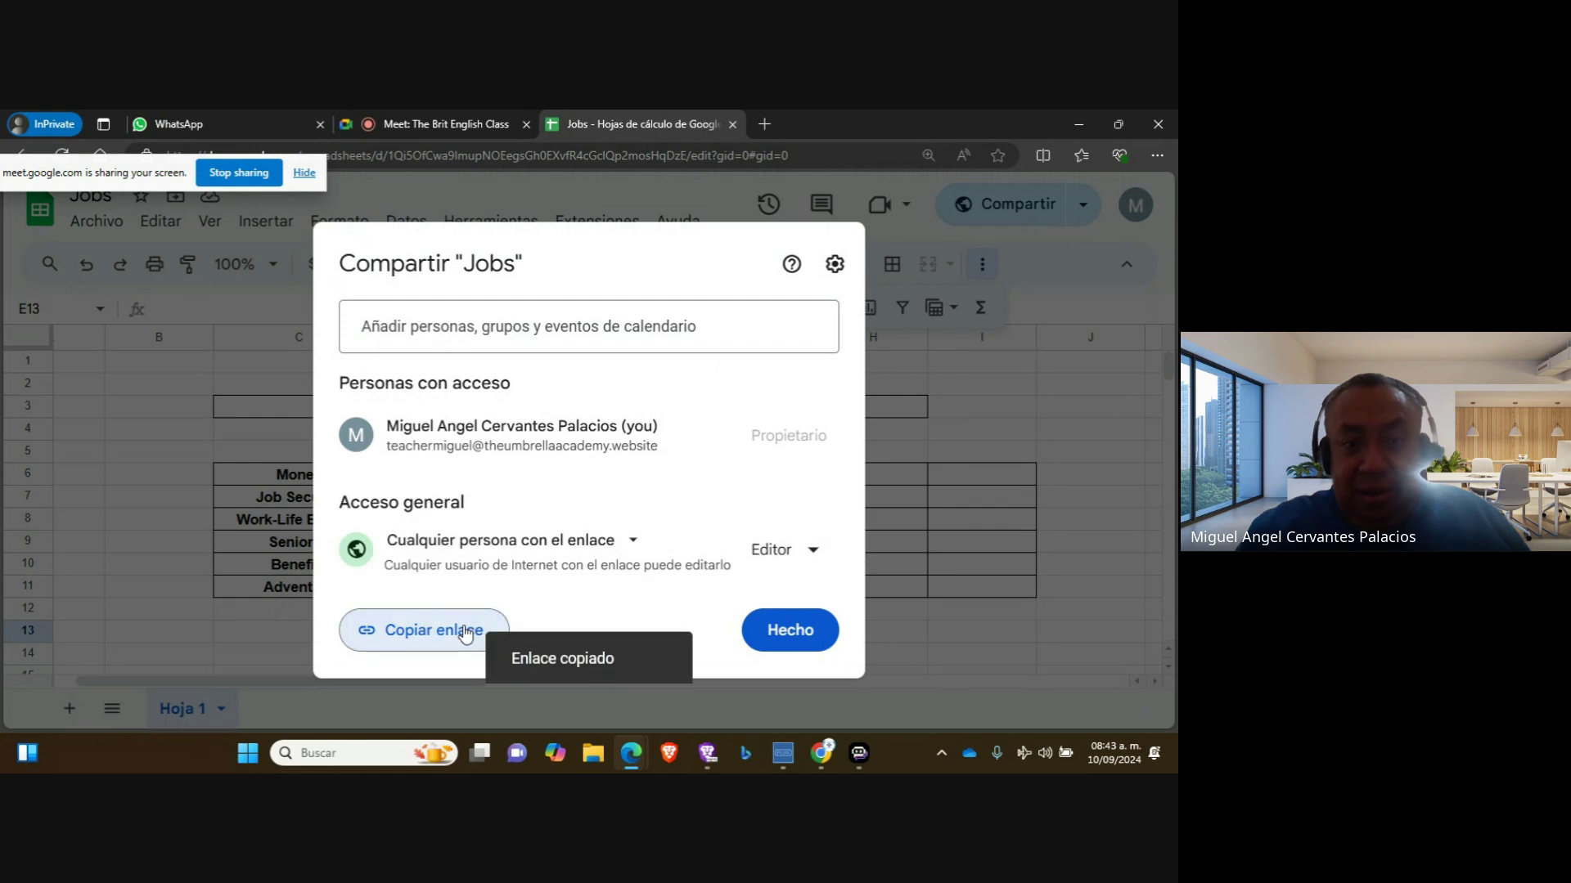
click(835, 630)
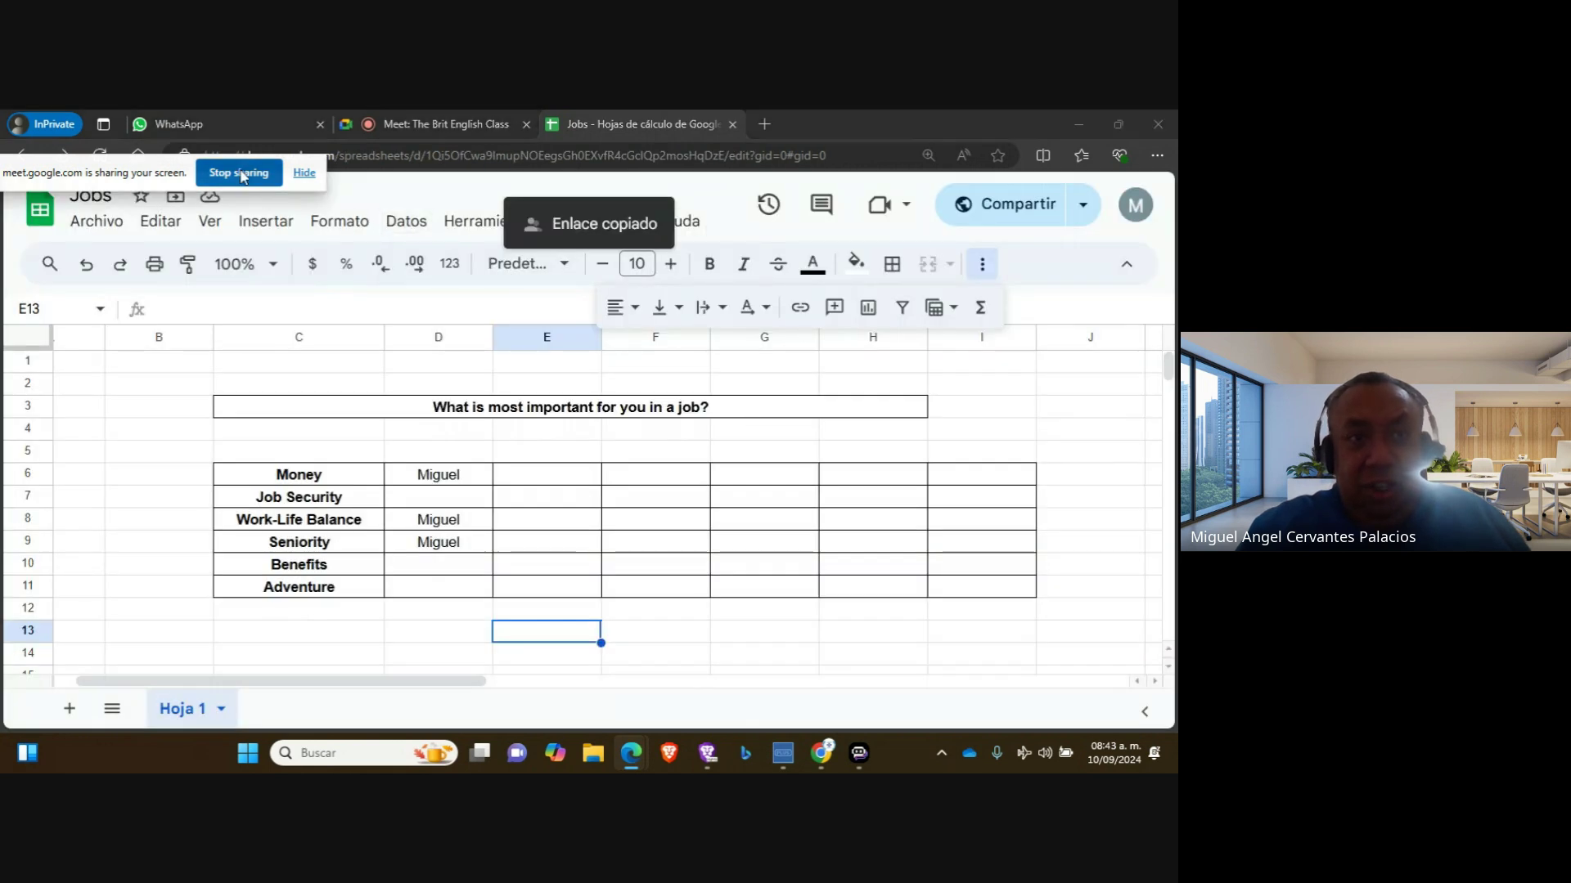
click(239, 174)
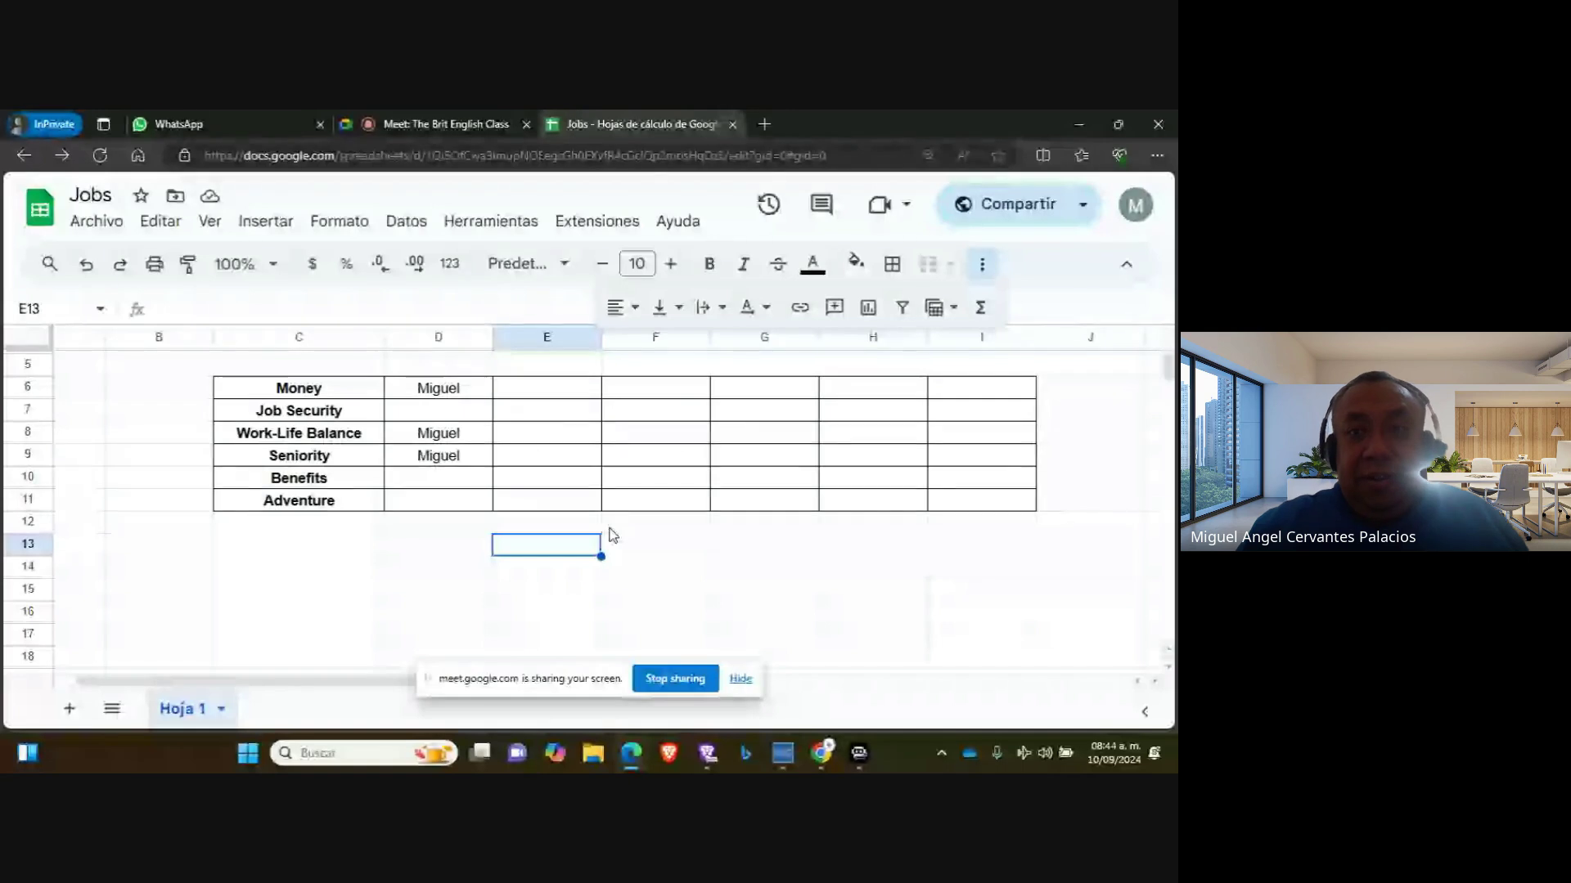
Move the screen-sharing notice clear of the answer table and bring columns C to K into view
scroll(611, 533, up, 2)
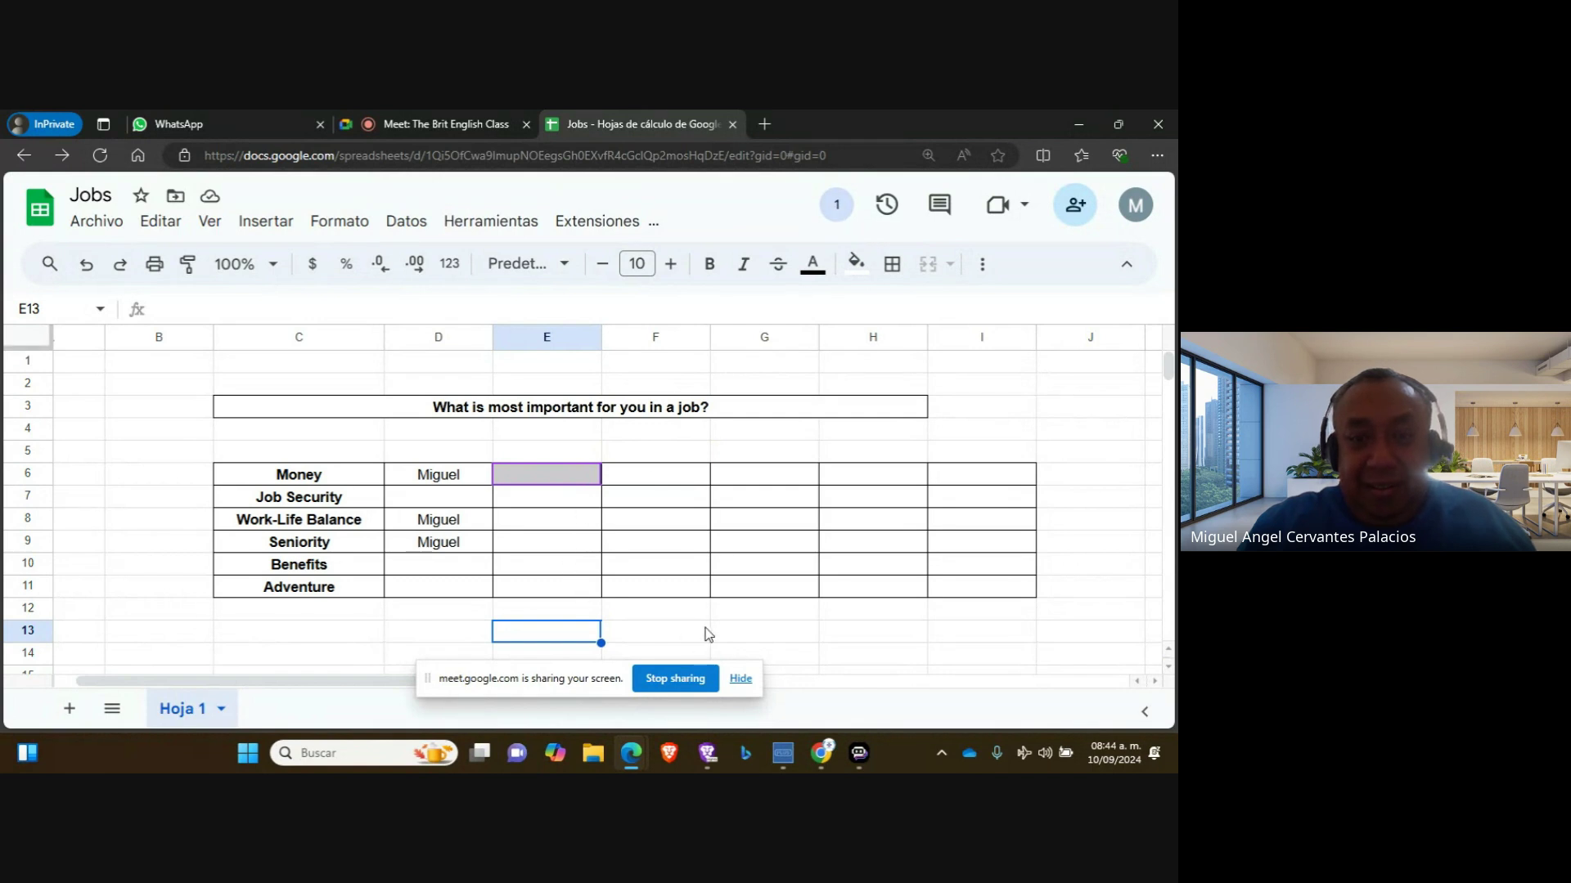
drag(605, 680, 1092, 229)
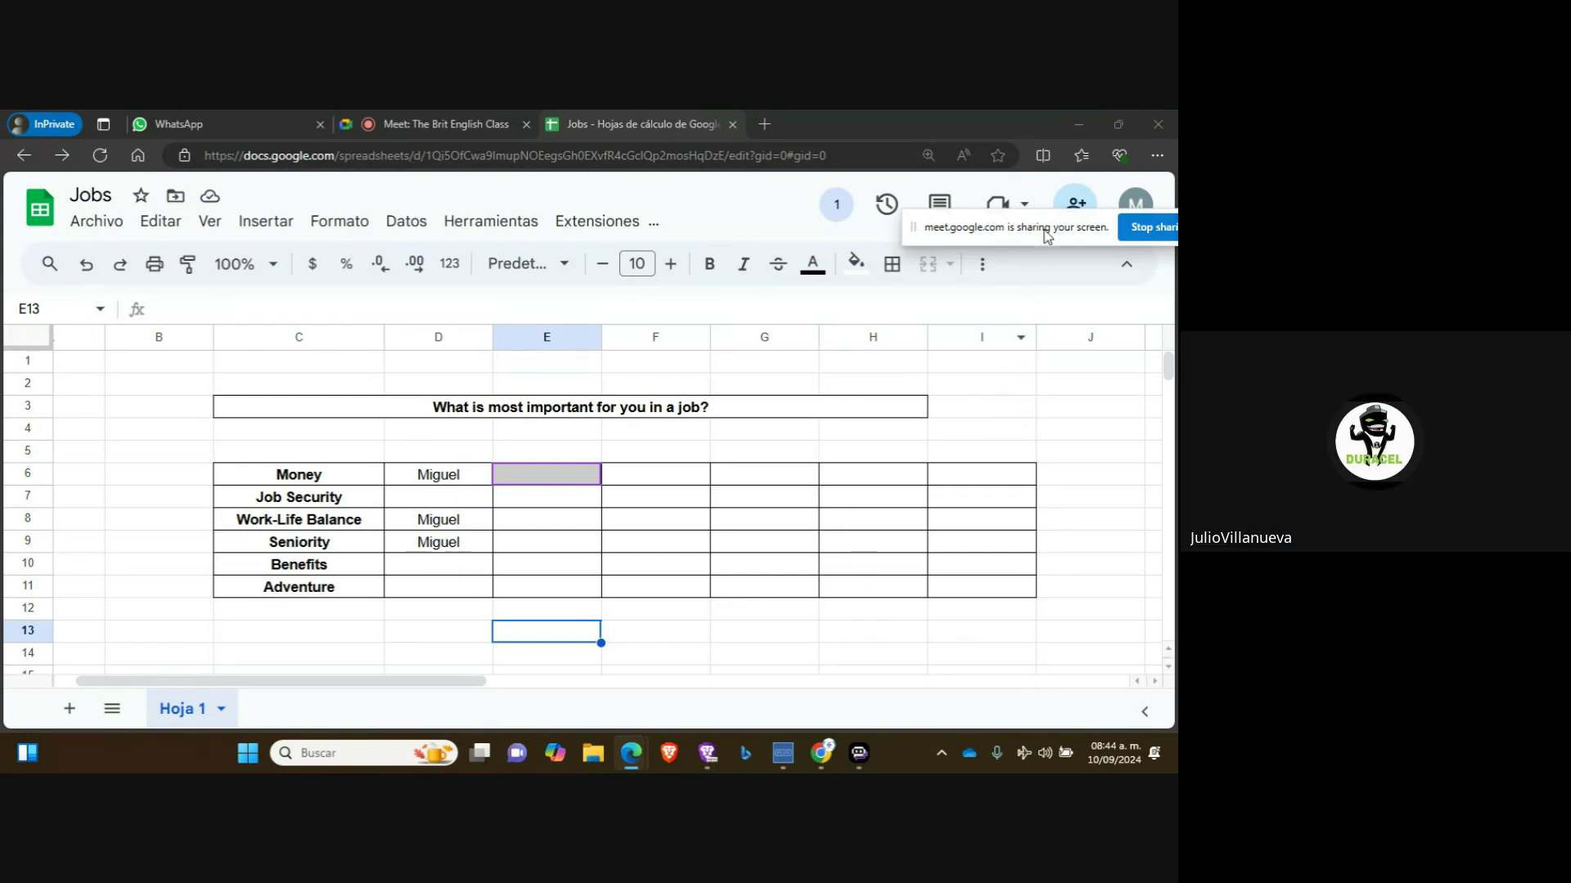
drag(1049, 225, 1049, 210)
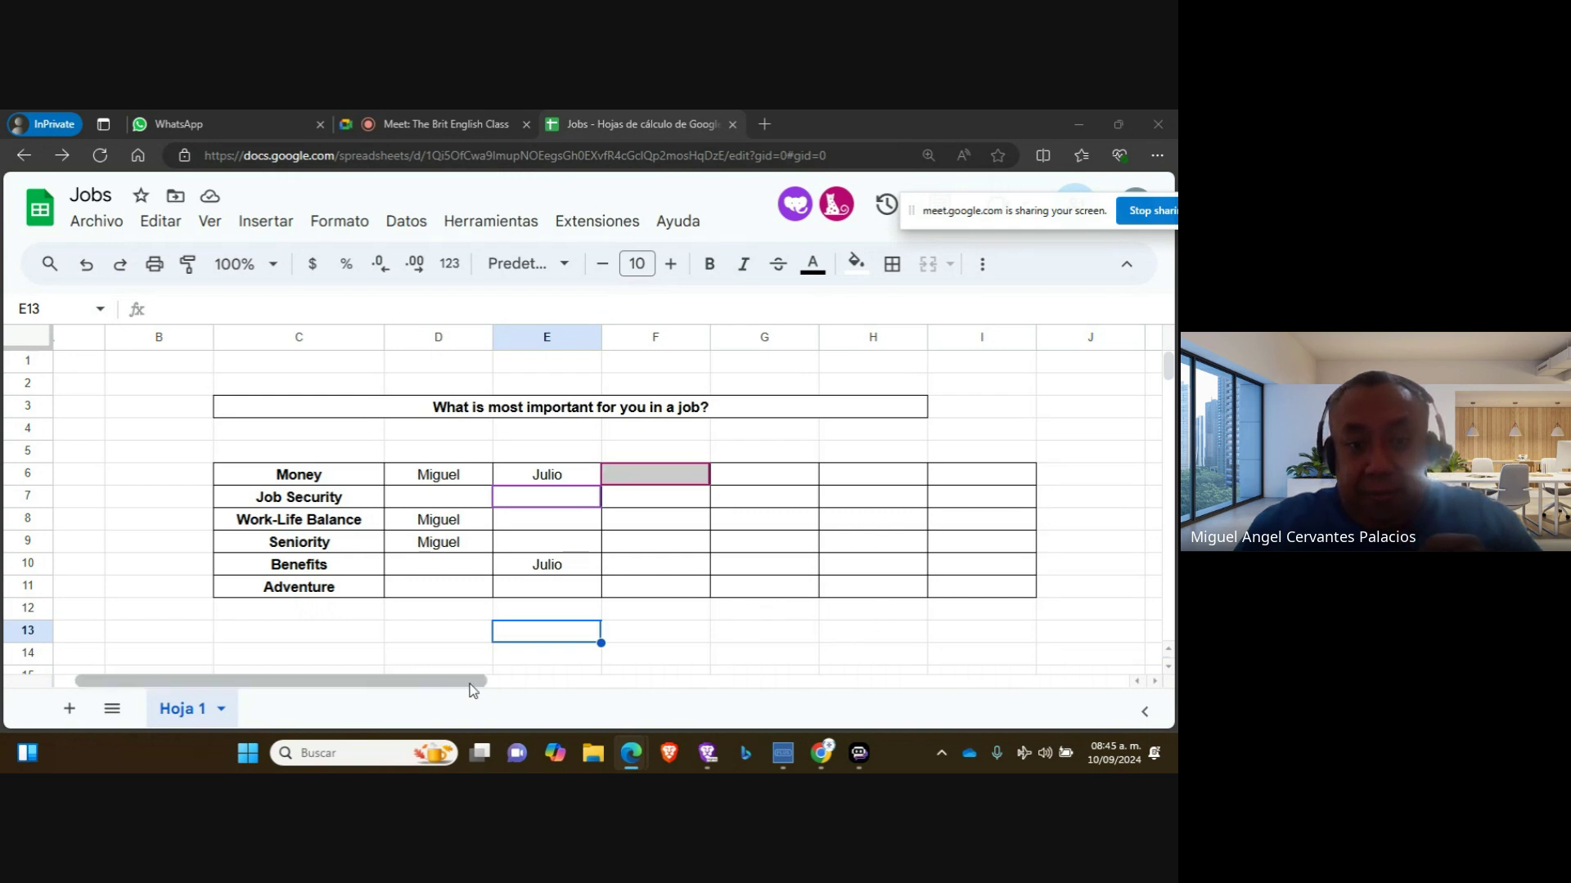
drag(470, 685, 502, 694)
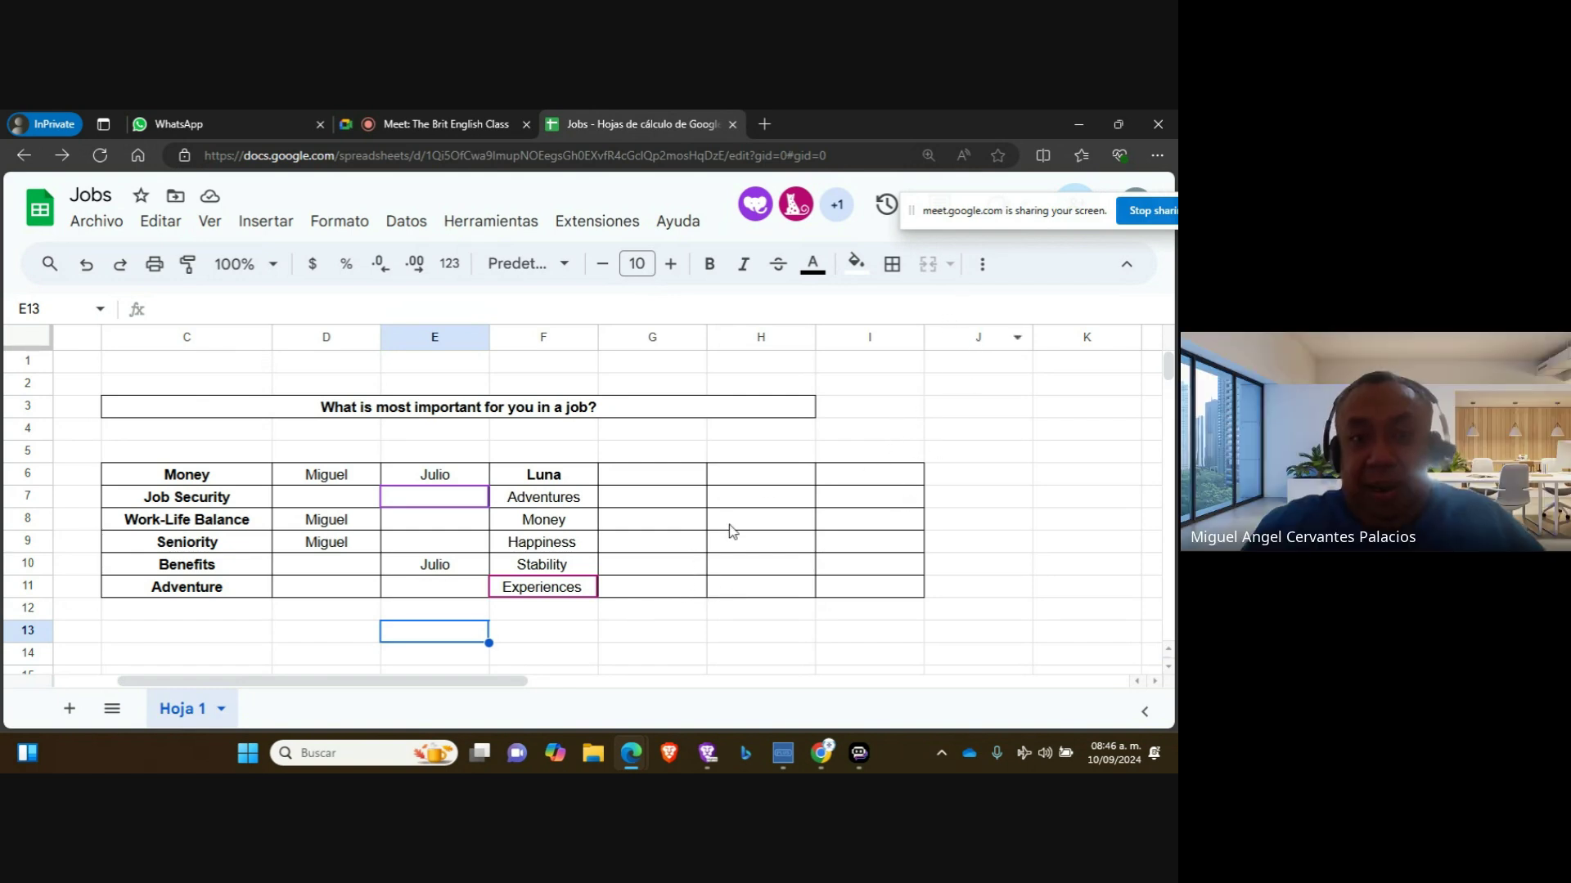
Enter a student's first name in cells G6, G8 and G10, beside Money, Work-Life Balance and Benefits
click(667, 482)
text(Me)
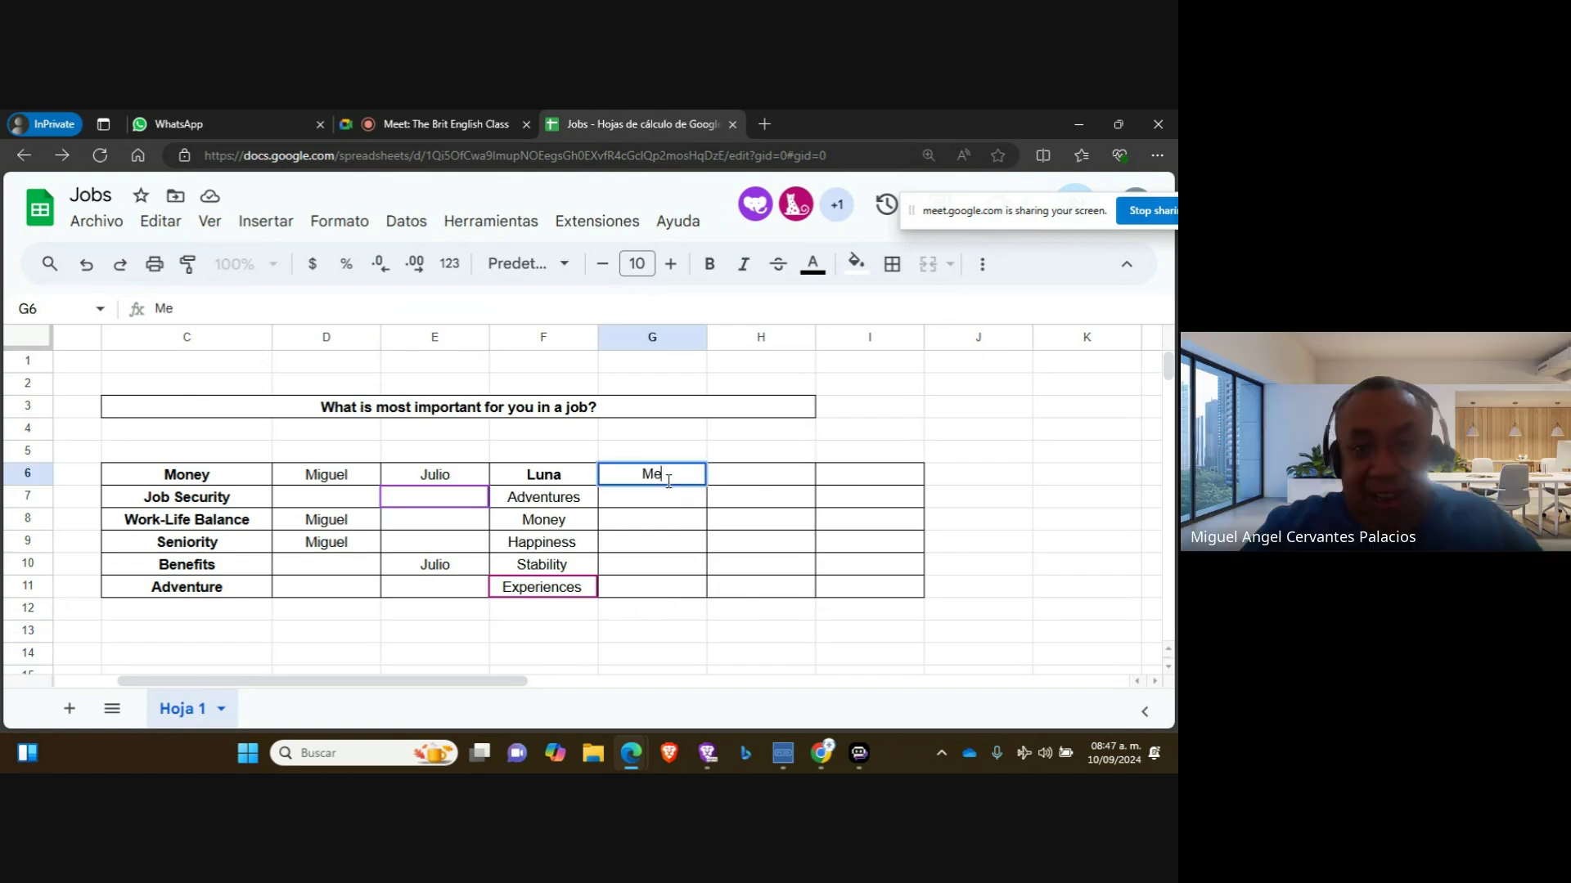
text(lanie)
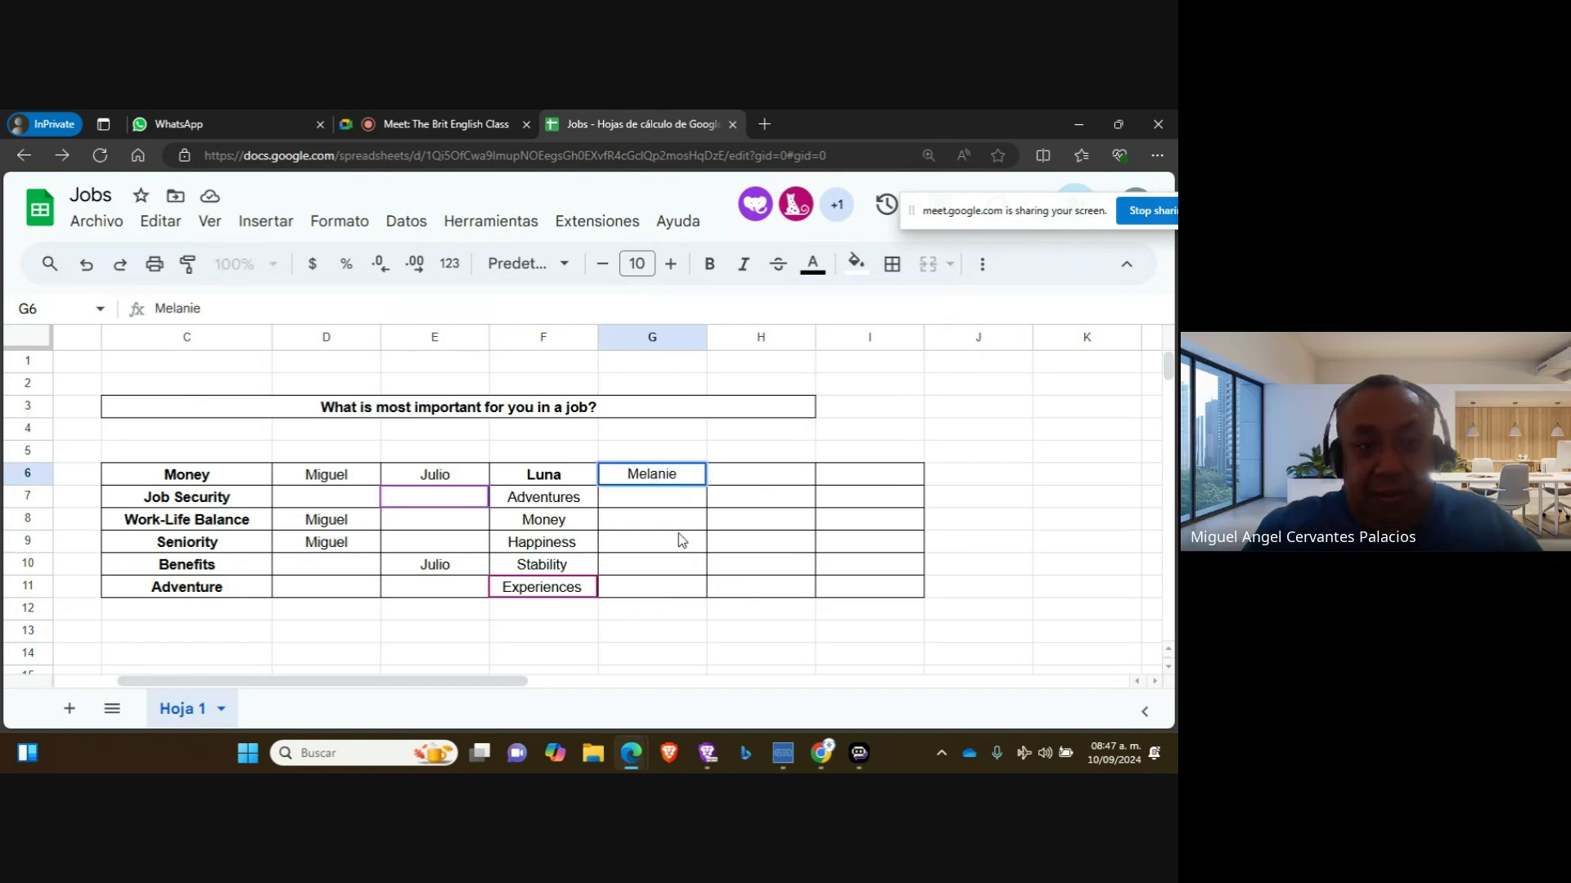
click(653, 525)
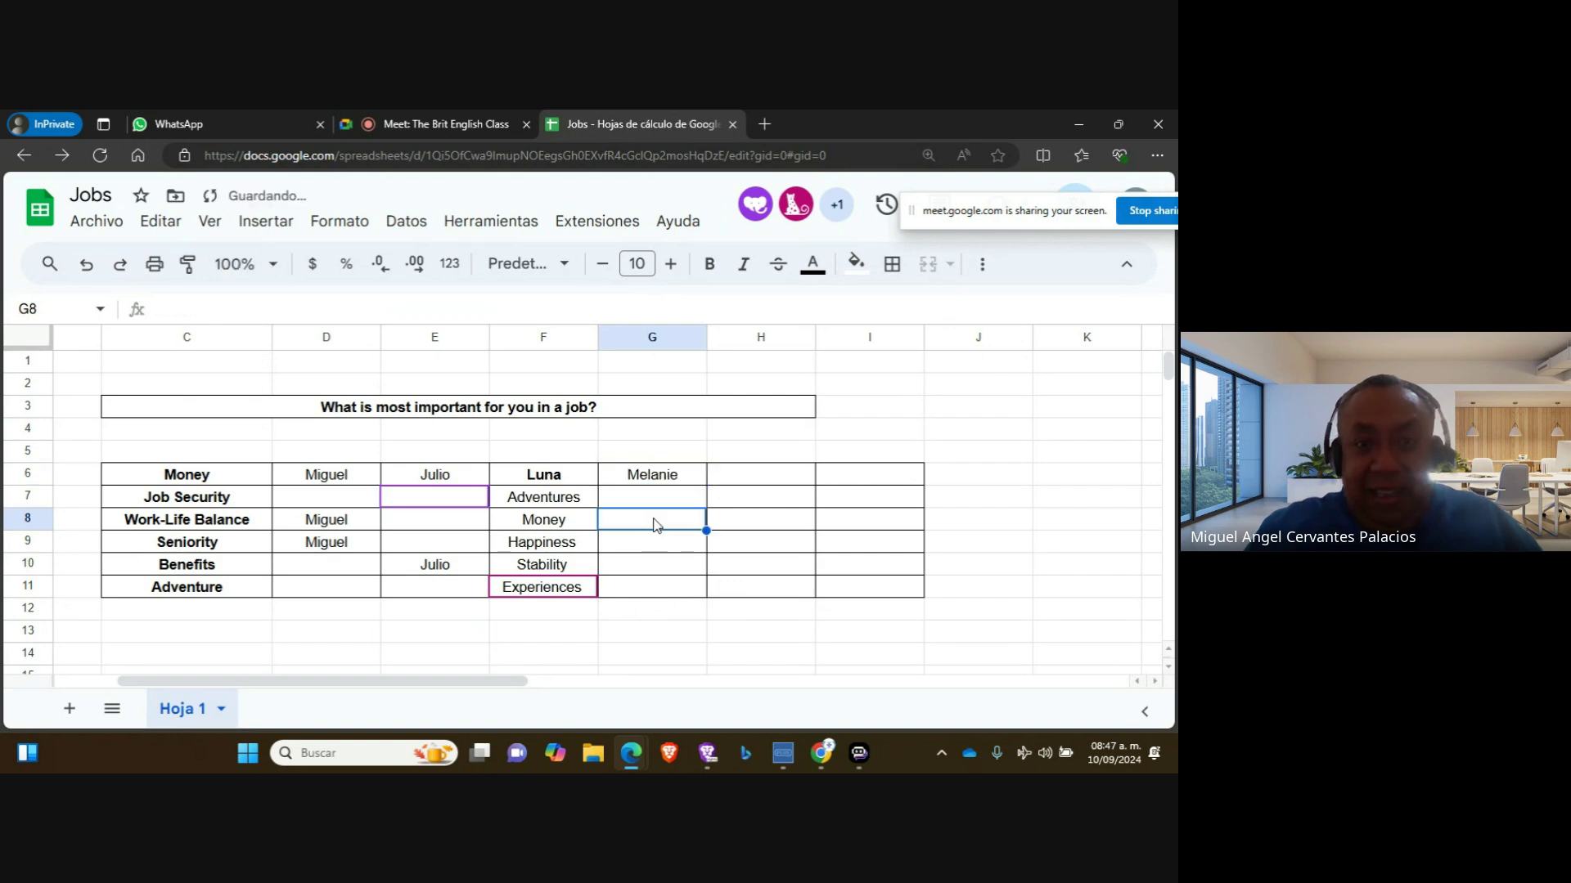
text(Melanie)
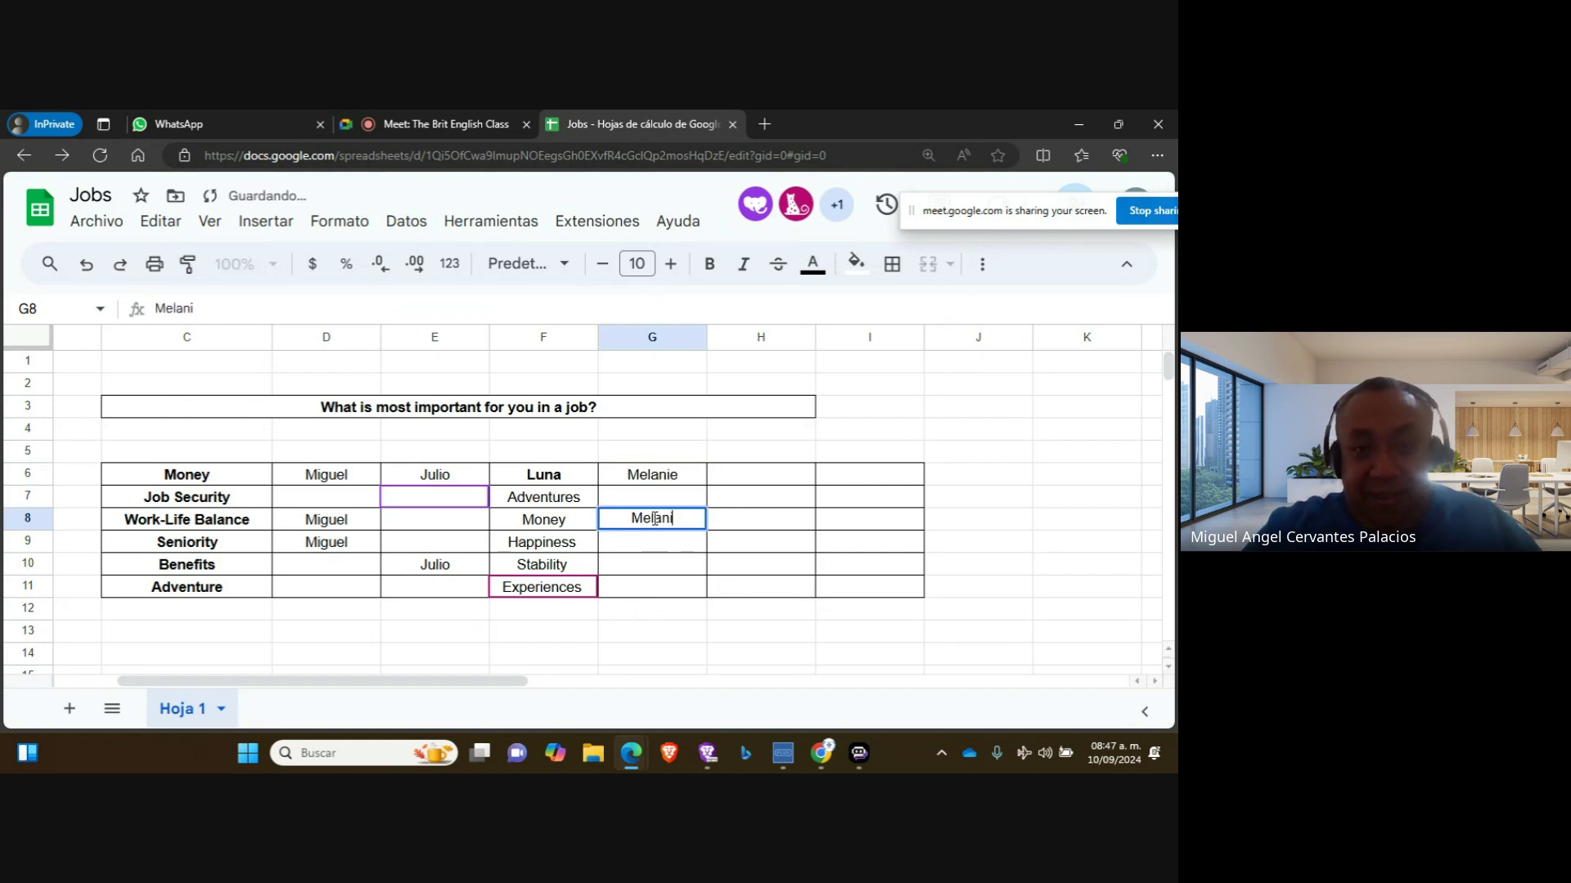
click(661, 560)
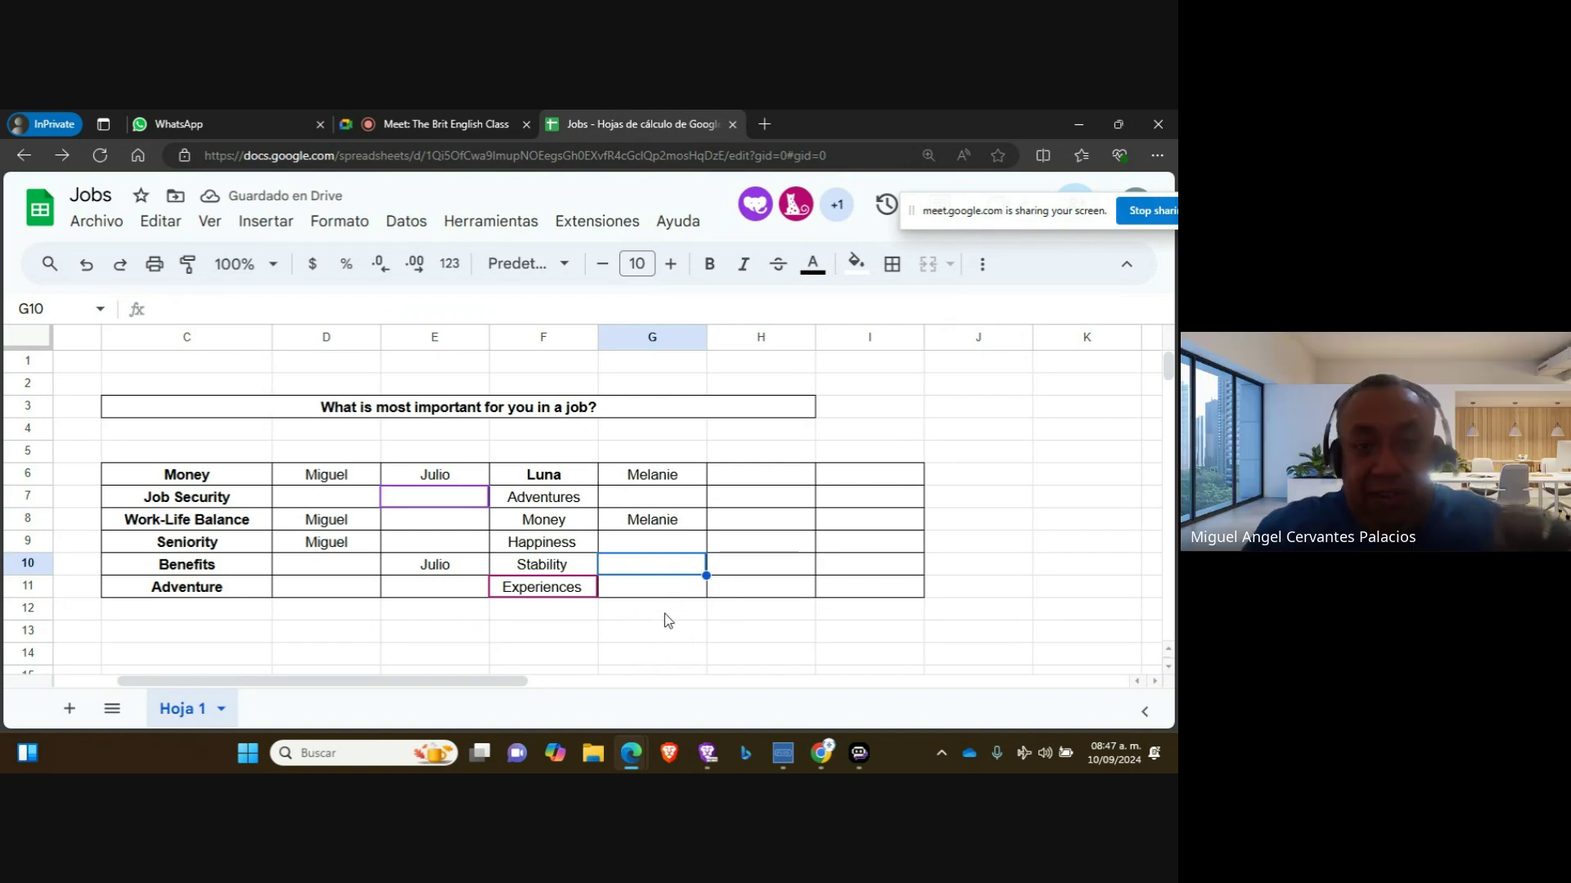
text(Melanie)
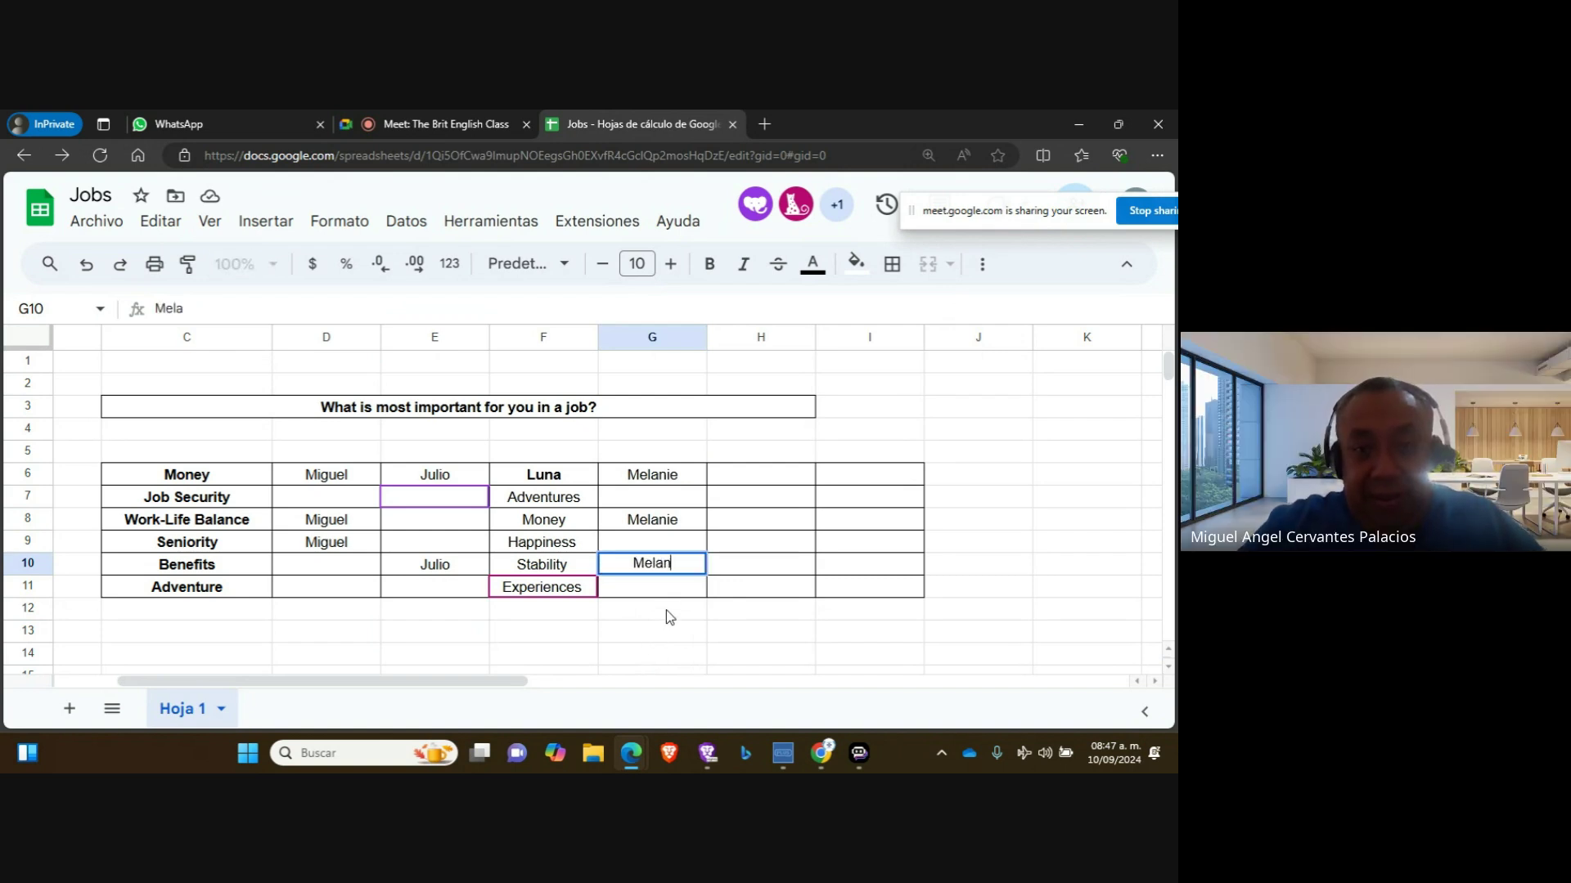
click(670, 615)
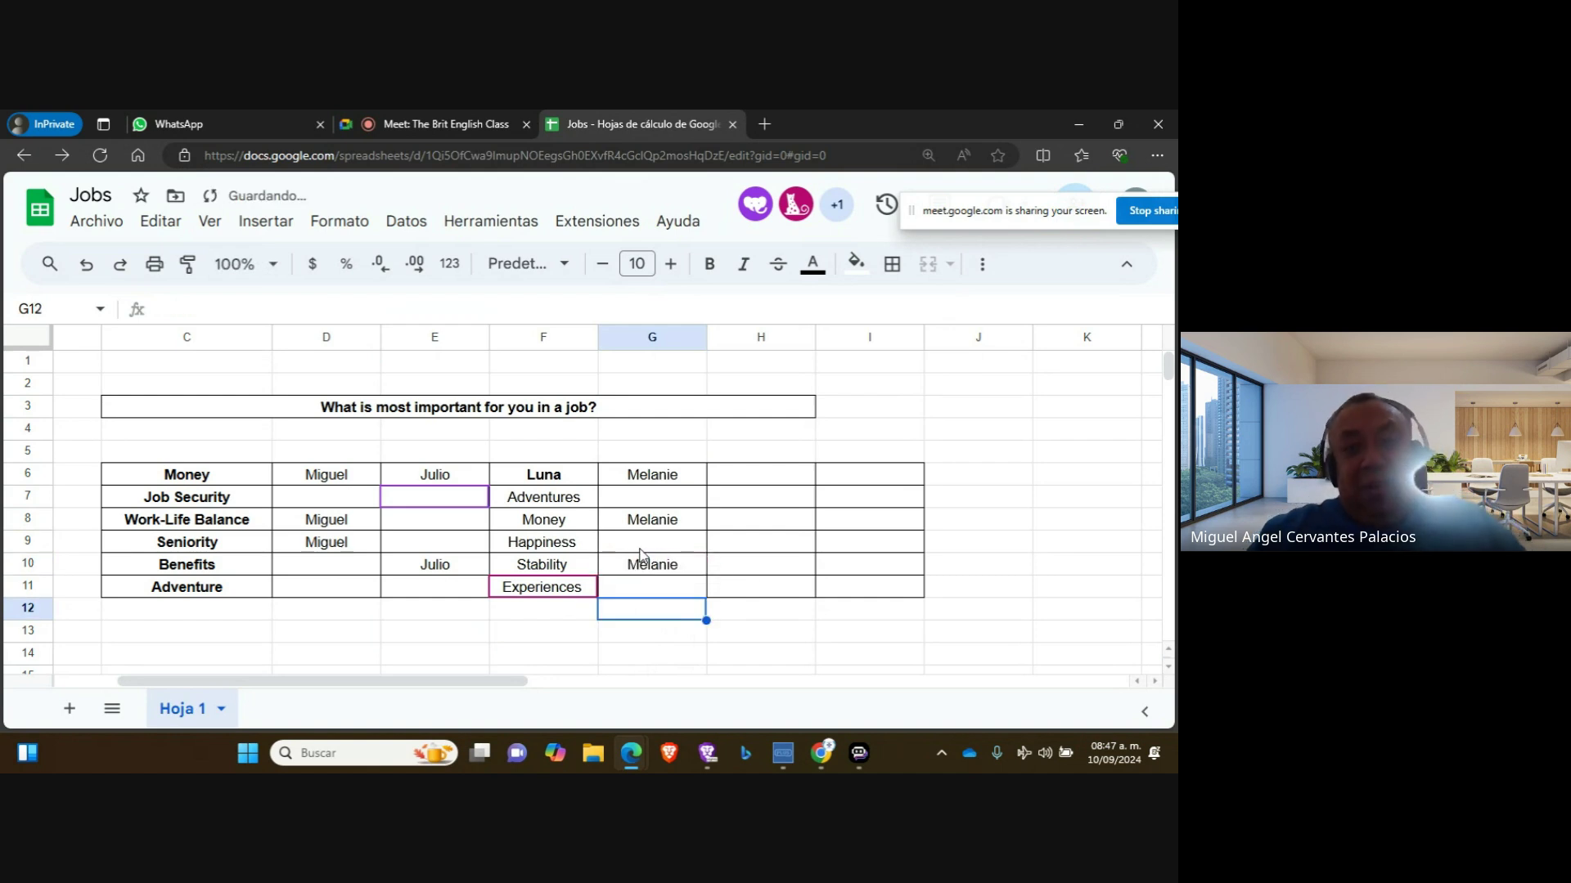
scroll(641, 550, down, 1)
scroll(630, 559, up, 1)
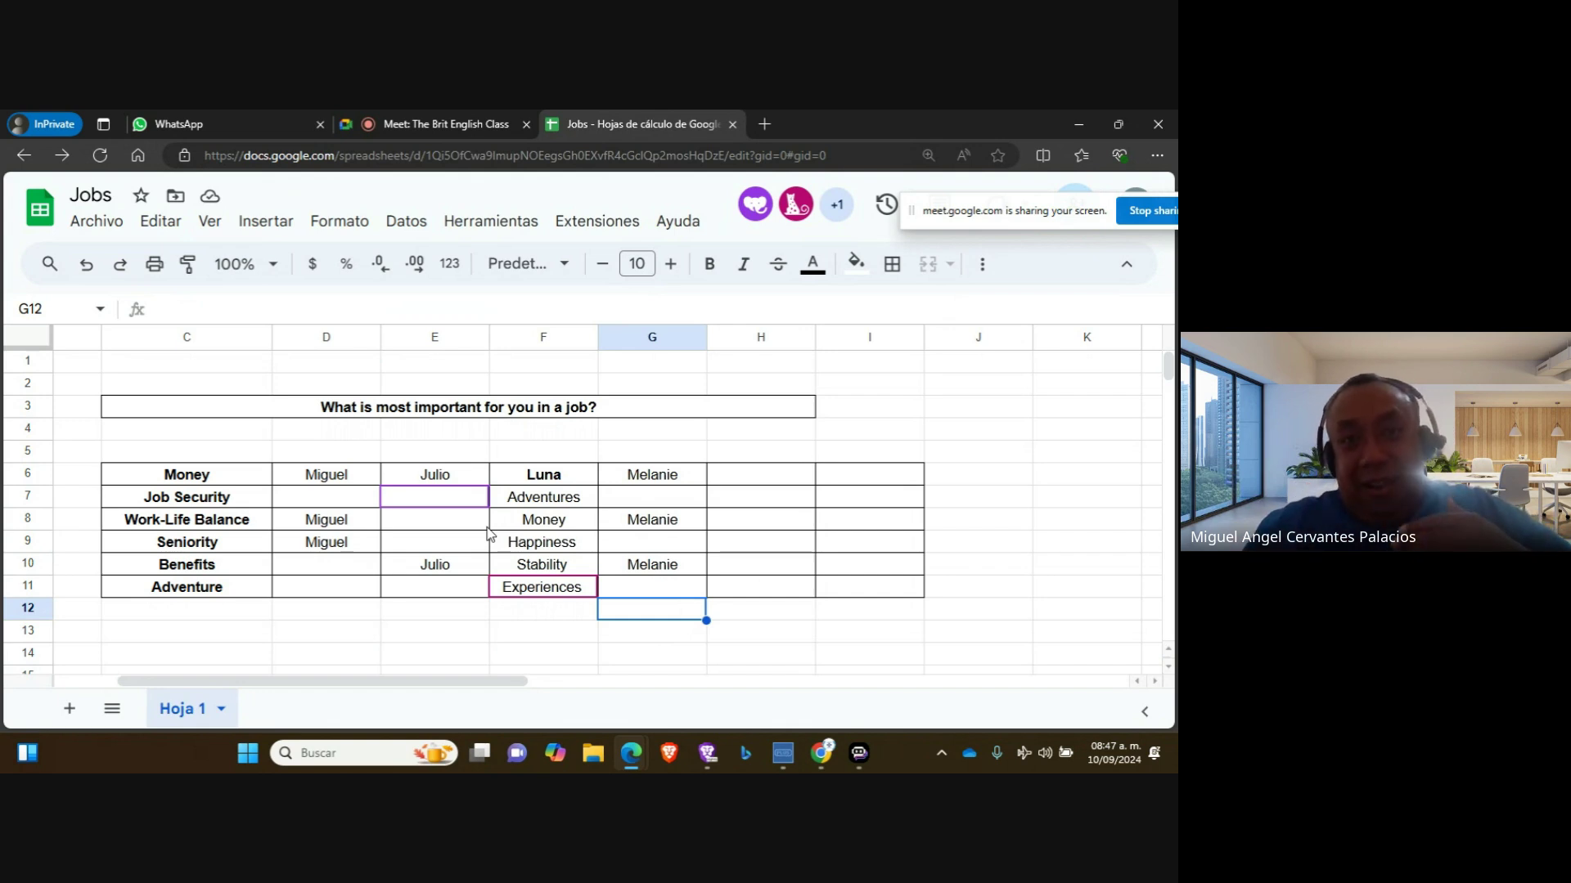
Switch to the Miro board and go over the Perspectives exercise on career choices, starting with the video game industry opinions
click(715, 763)
scroll(562, 567, down, 5)
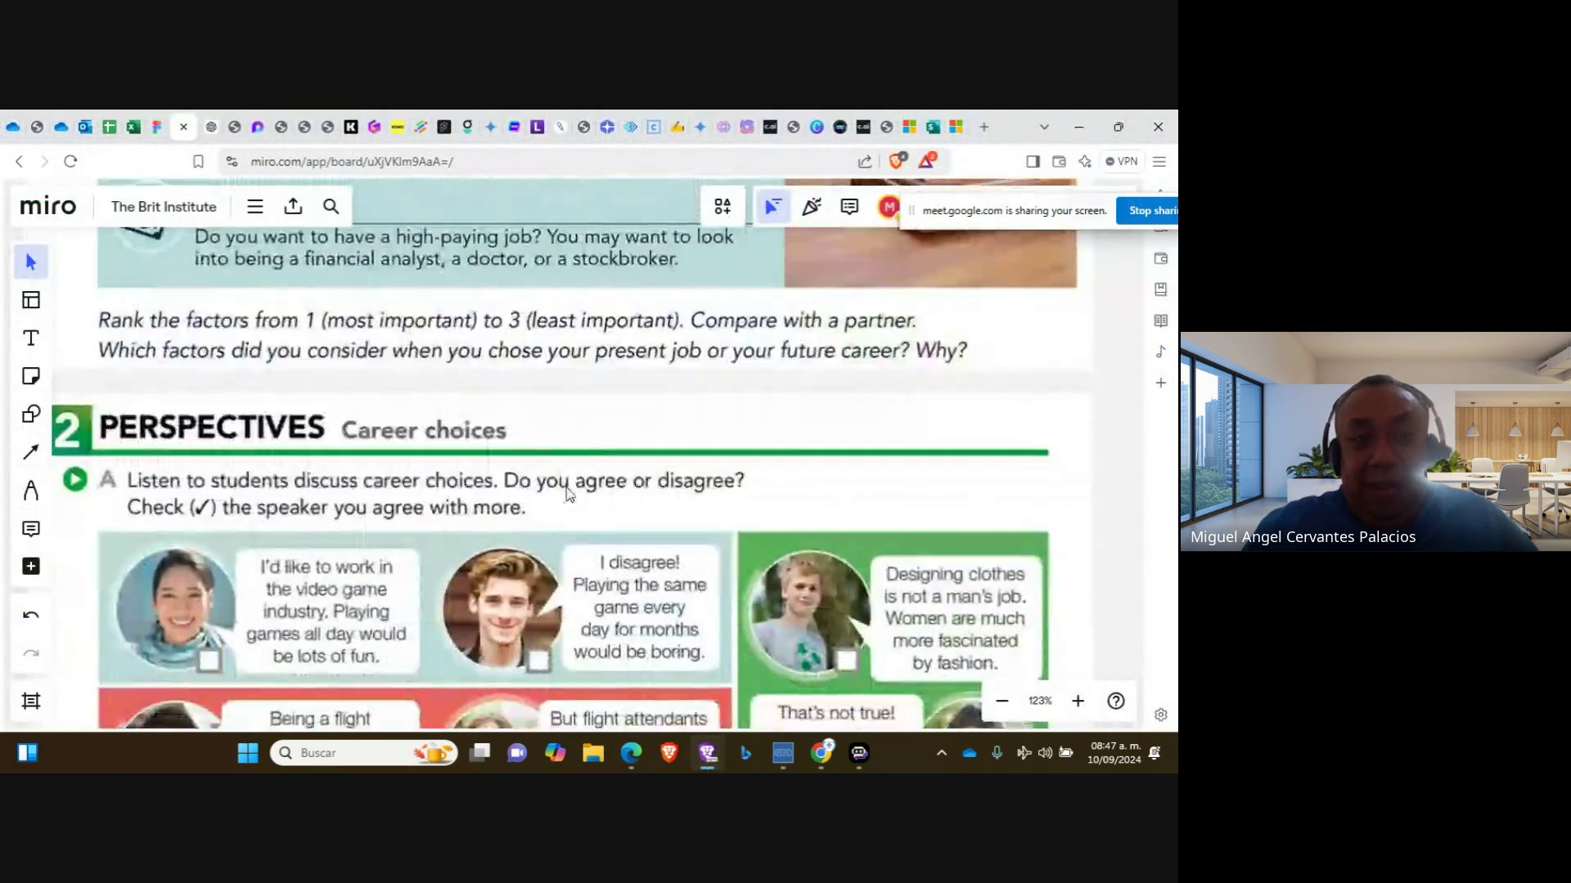
scroll(618, 463, down, 1)
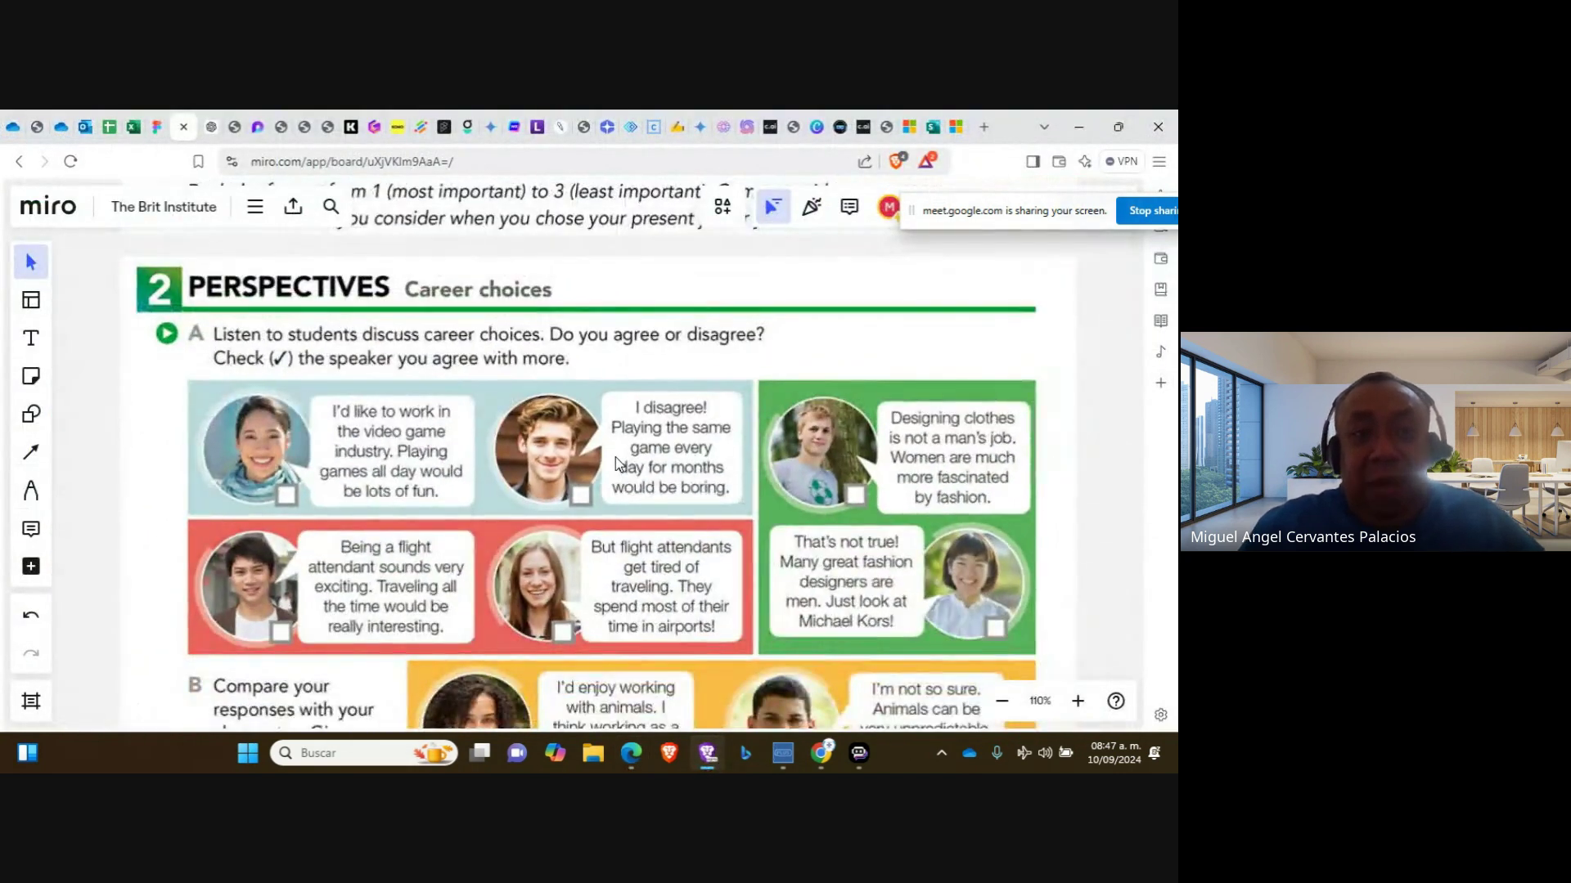
scroll(618, 463, up, 2)
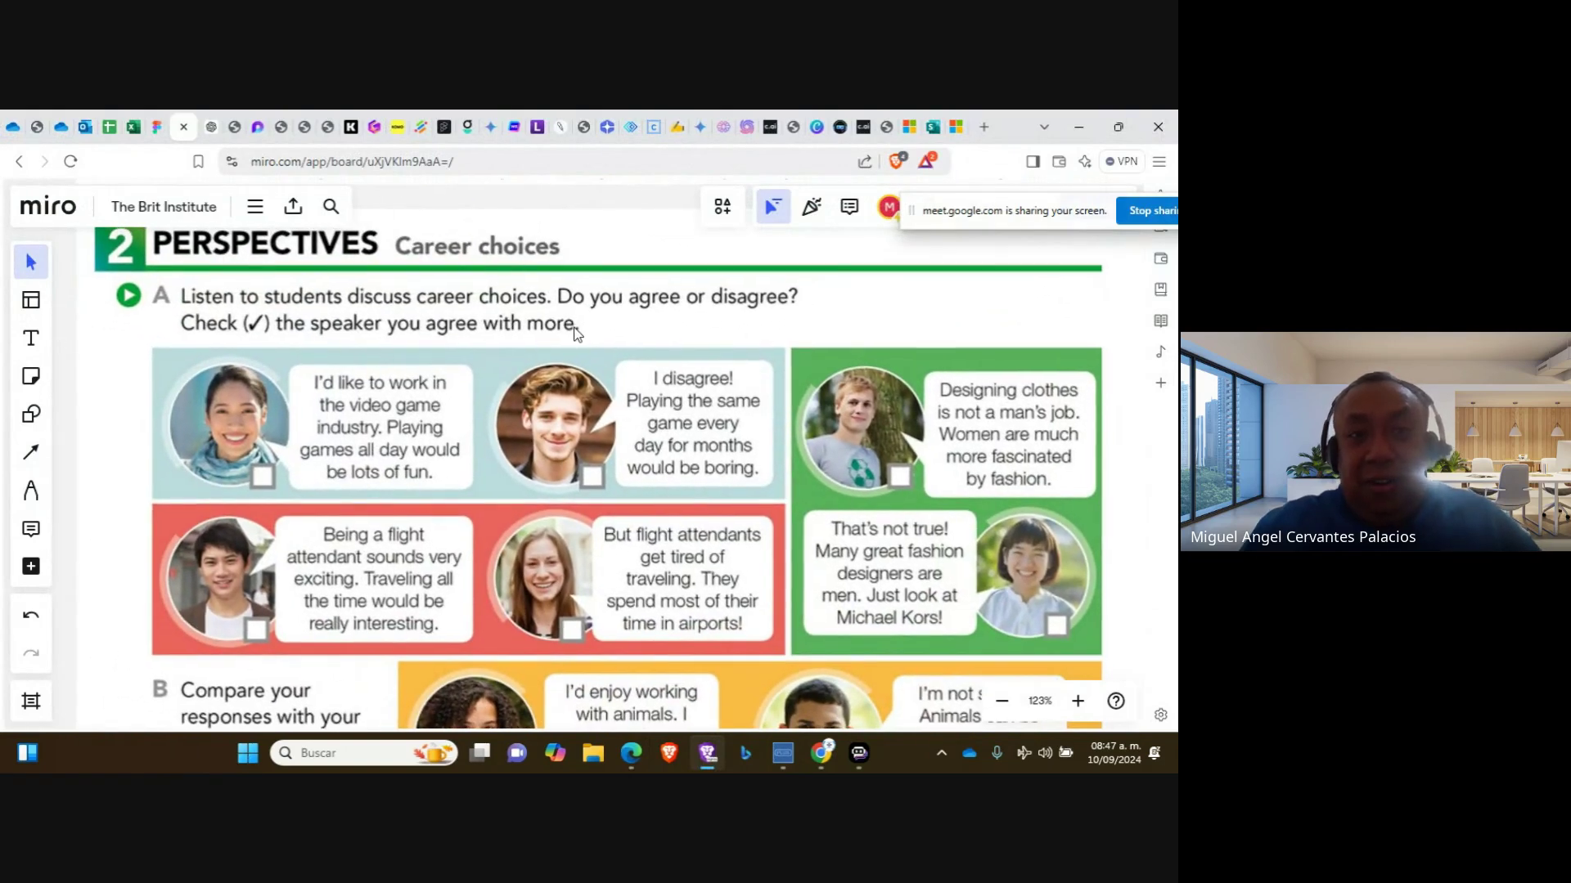
scroll(575, 334, down, 1)
scroll(339, 354, right, 3)
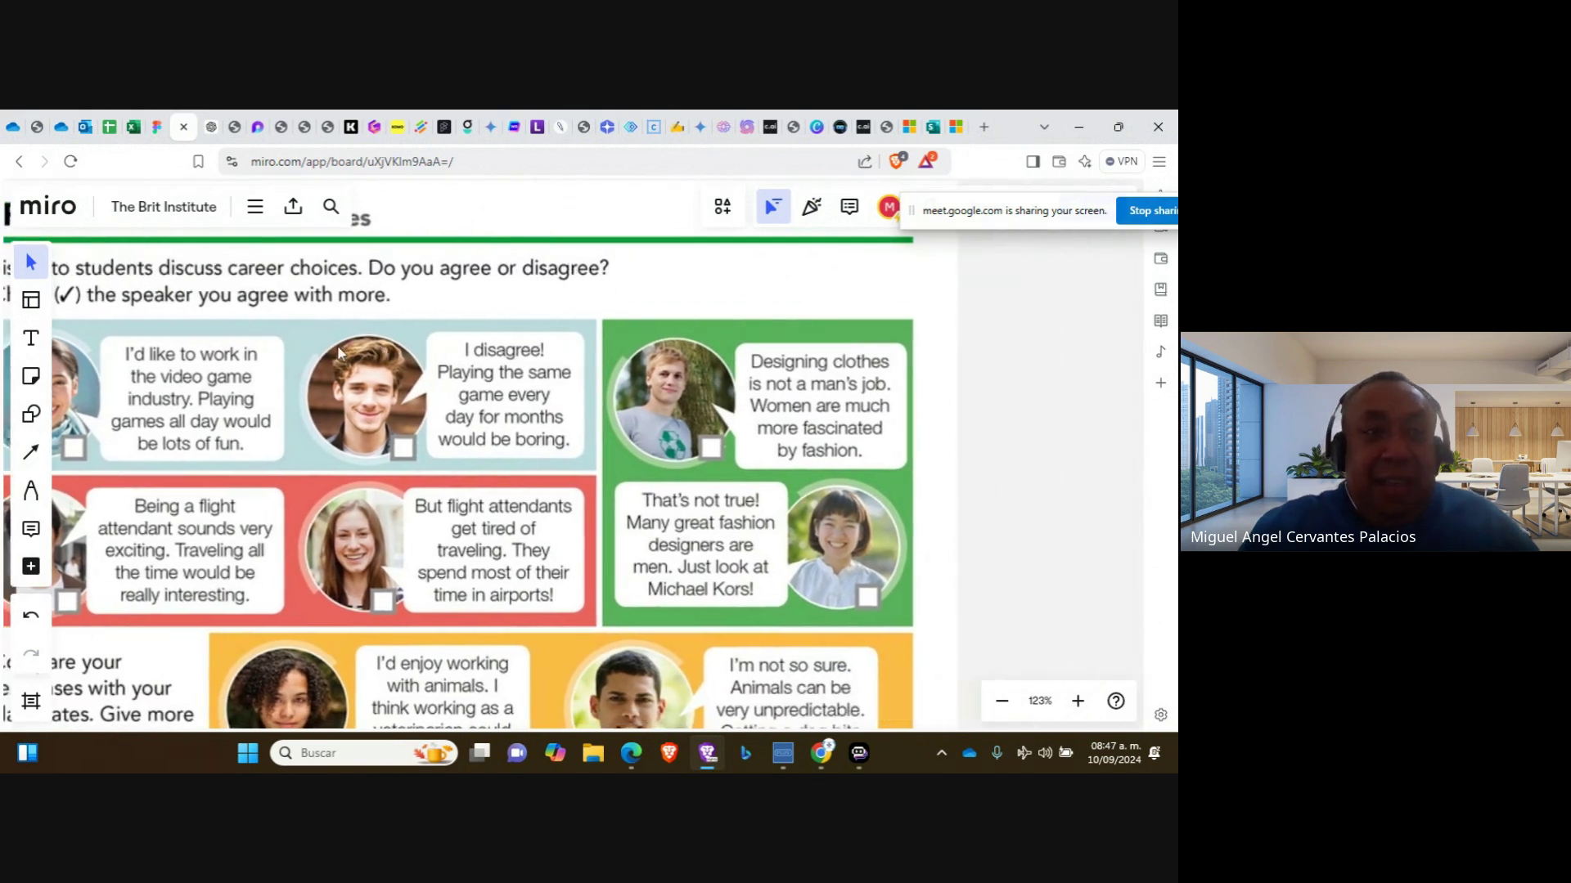
drag(340, 353, 498, 311)
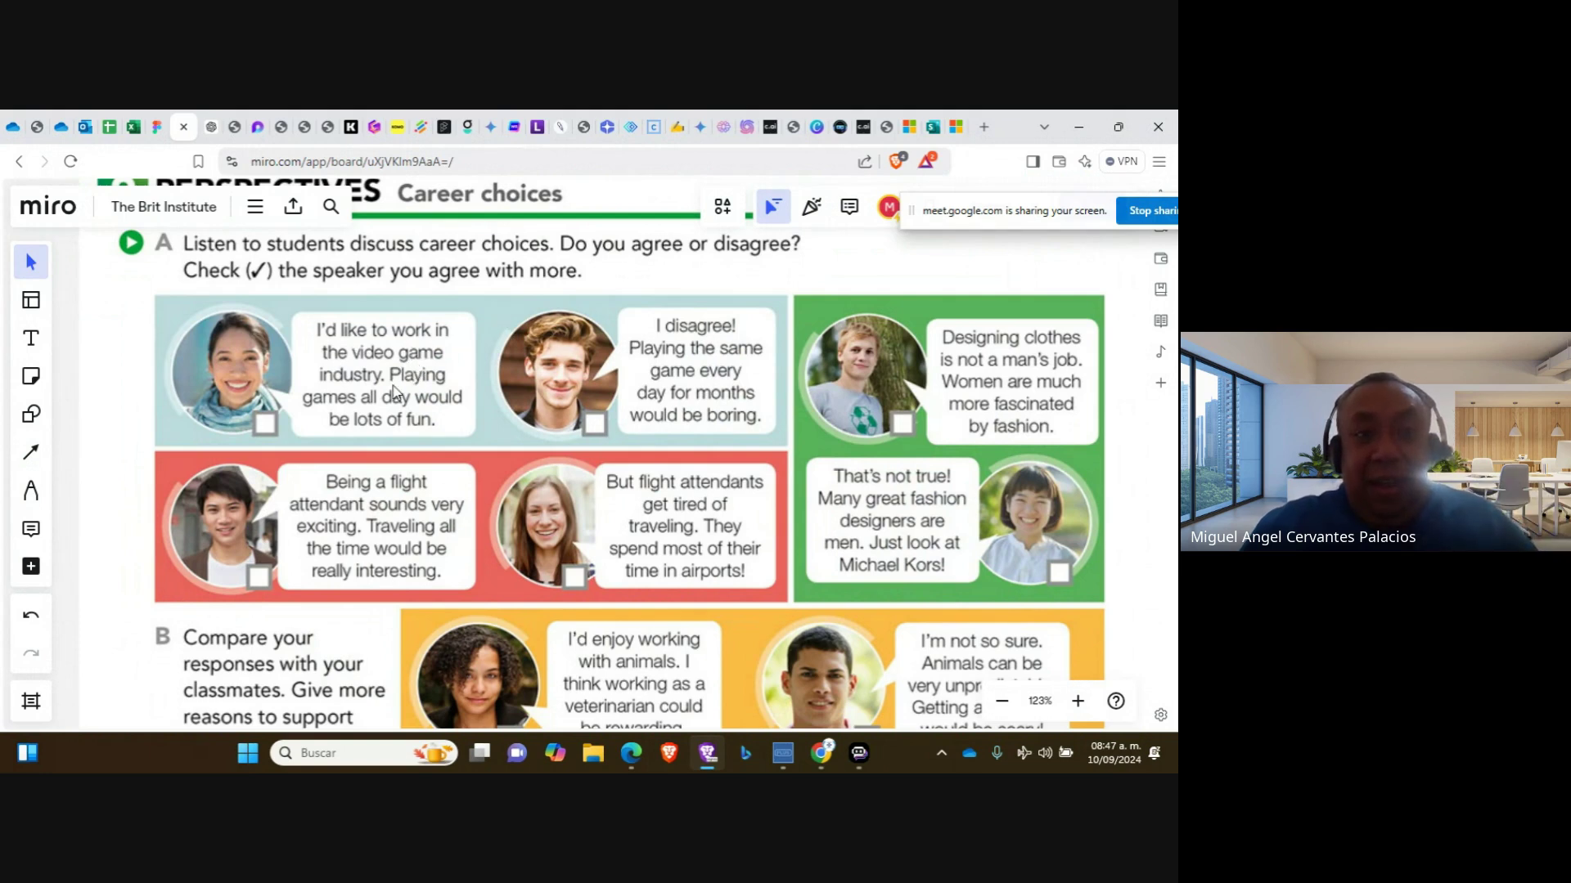
scroll(392, 392, down, 1)
scroll(392, 392, right, 1)
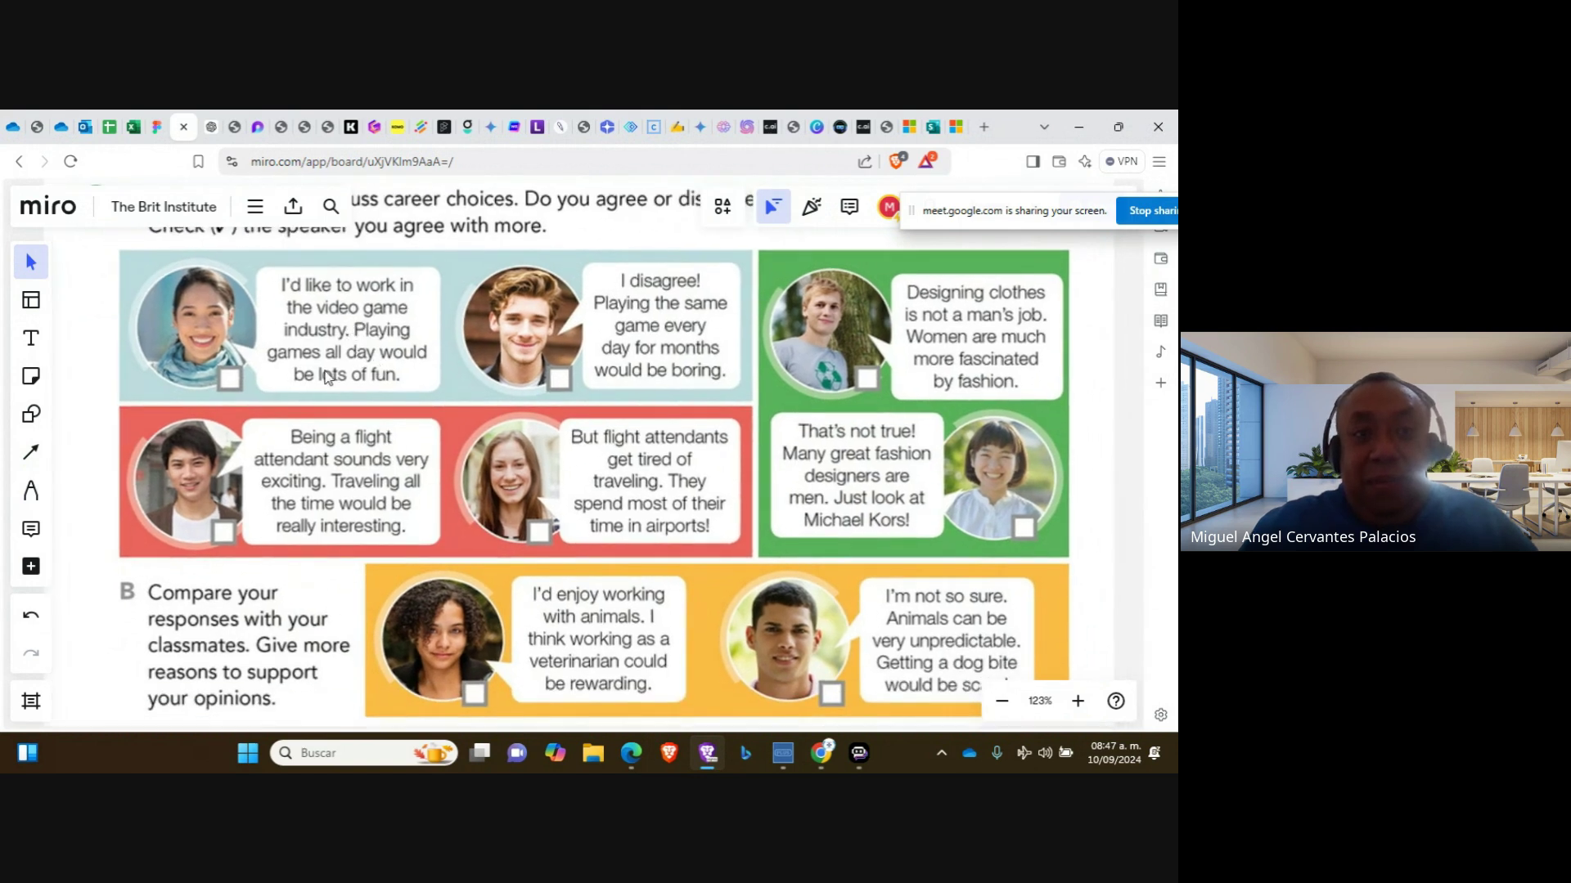
scroll(373, 372, up, 1)
scroll(373, 373, right, 1)
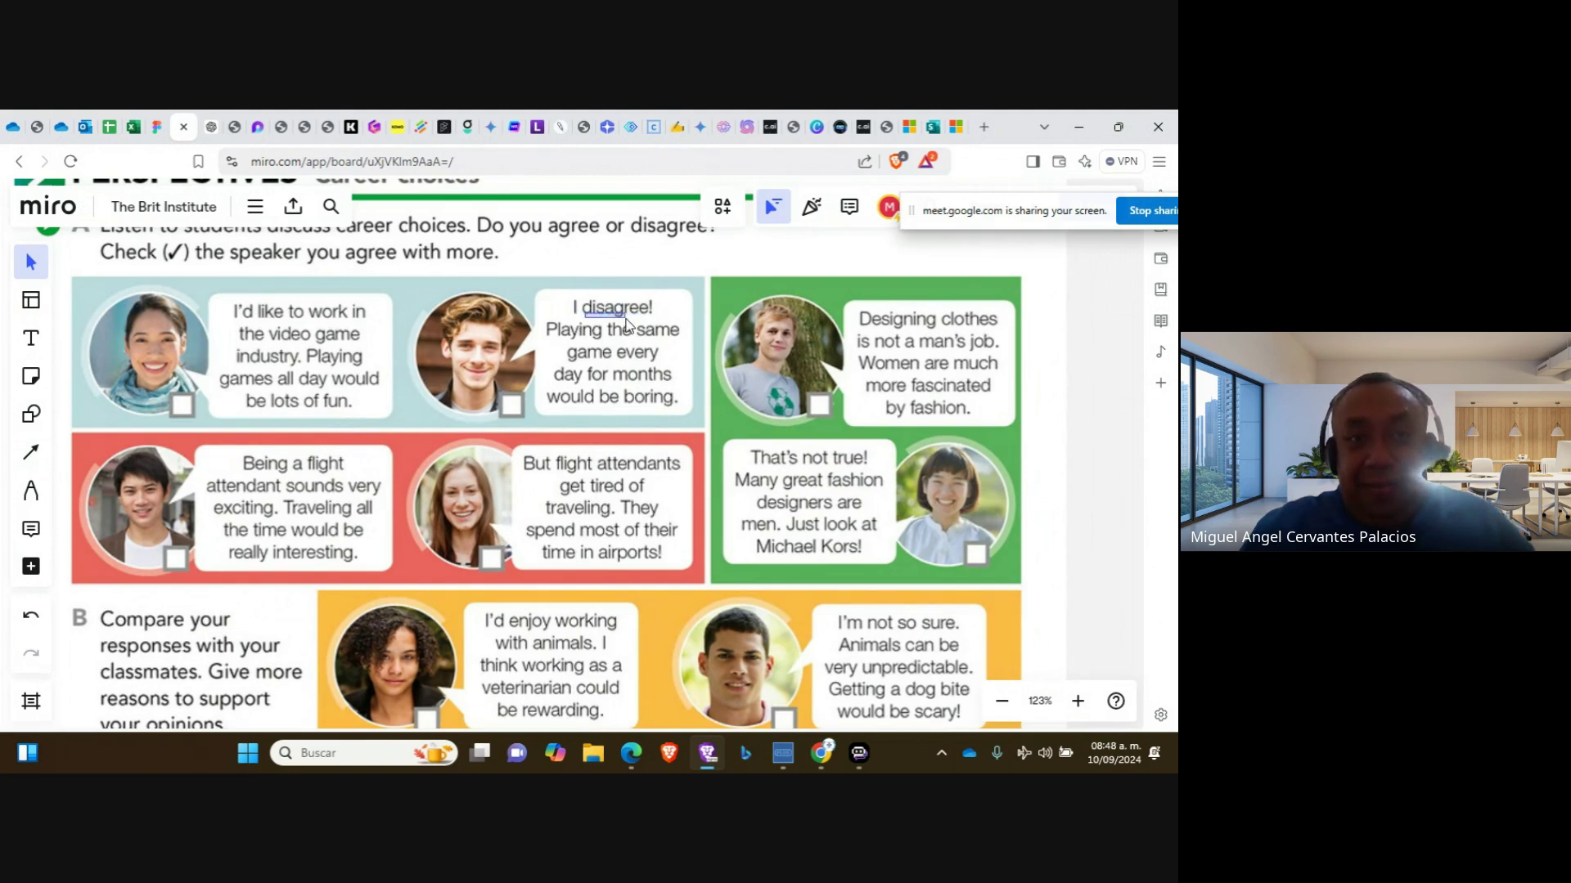
Point out the opinion disagreeing about playing games and the one about designing clothes in the Perspectives exercise
drag(604, 331, 641, 337)
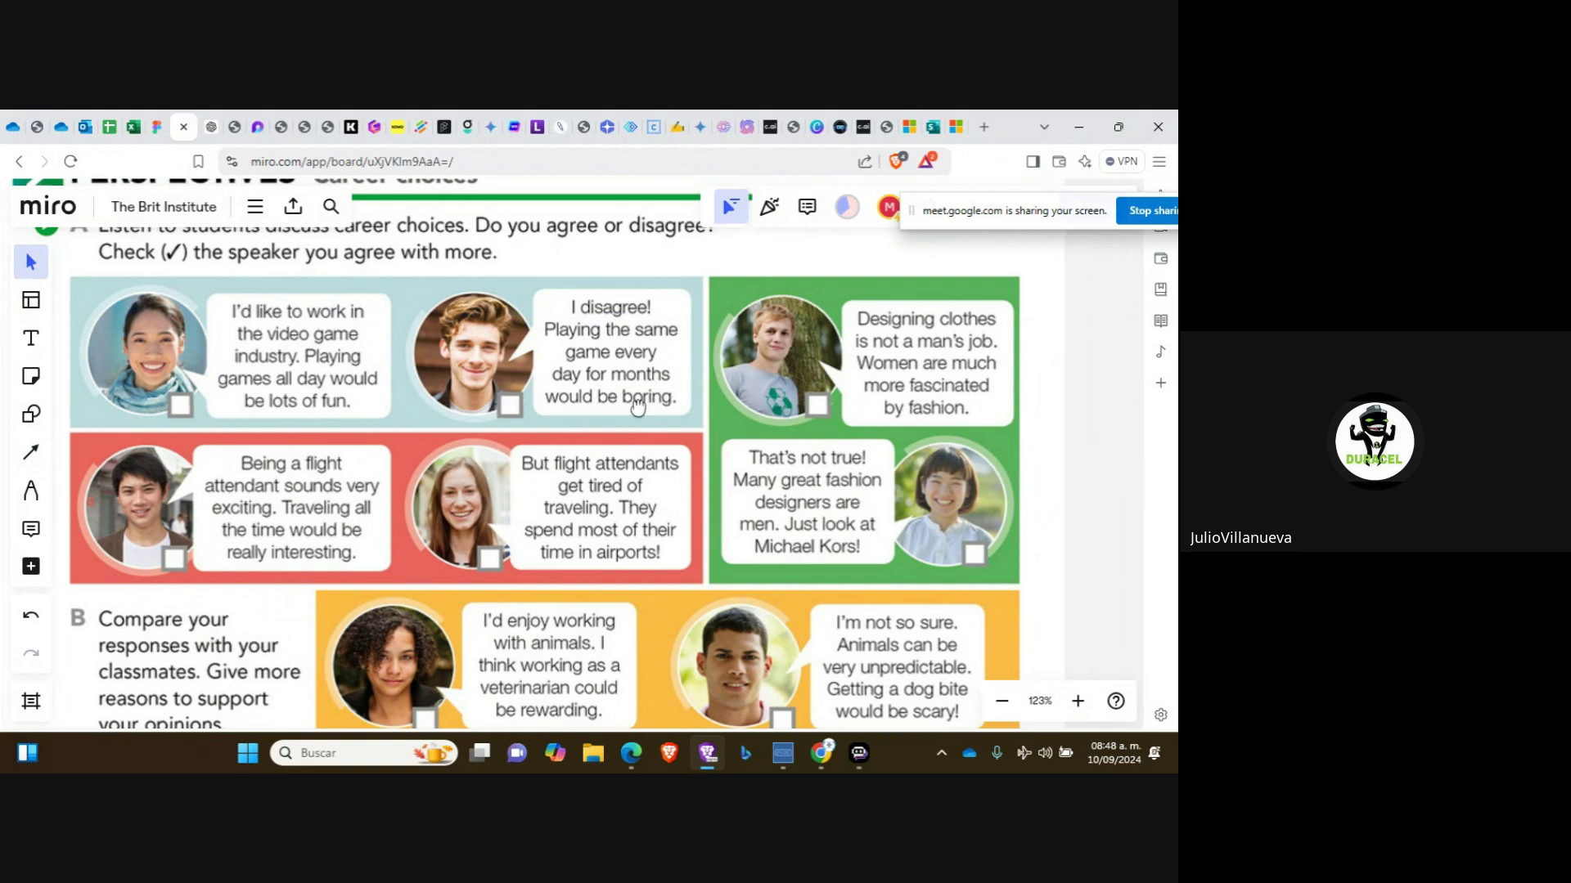
scroll(643, 421, right, 3)
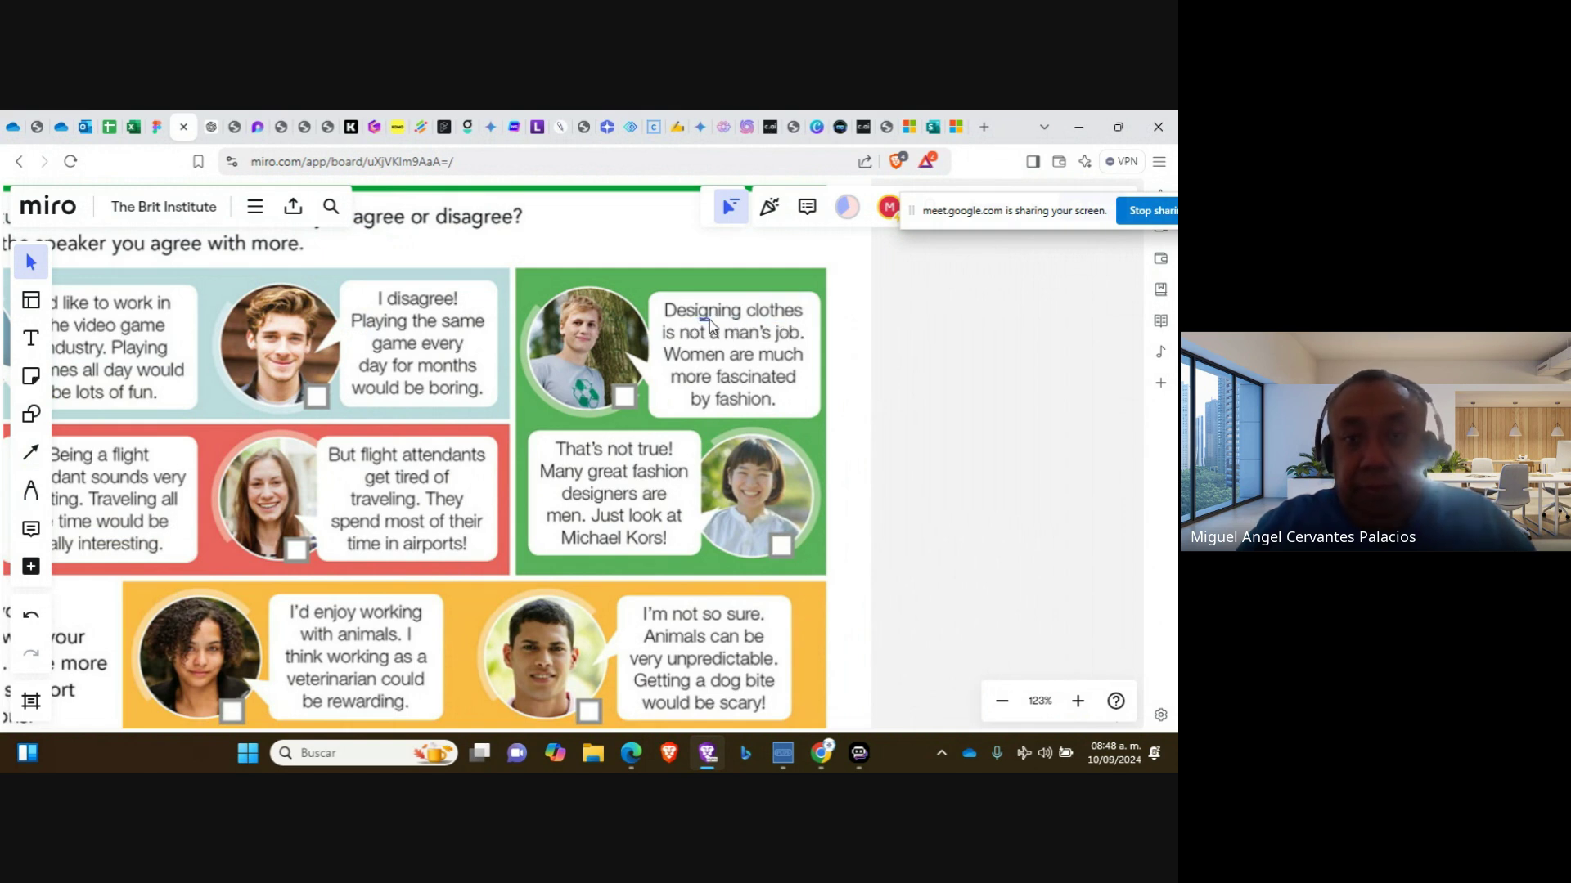
mouse_move(710, 321)
mouse_down()
mouse_move(806, 327)
mouse_move(700, 328)
mouse_up()
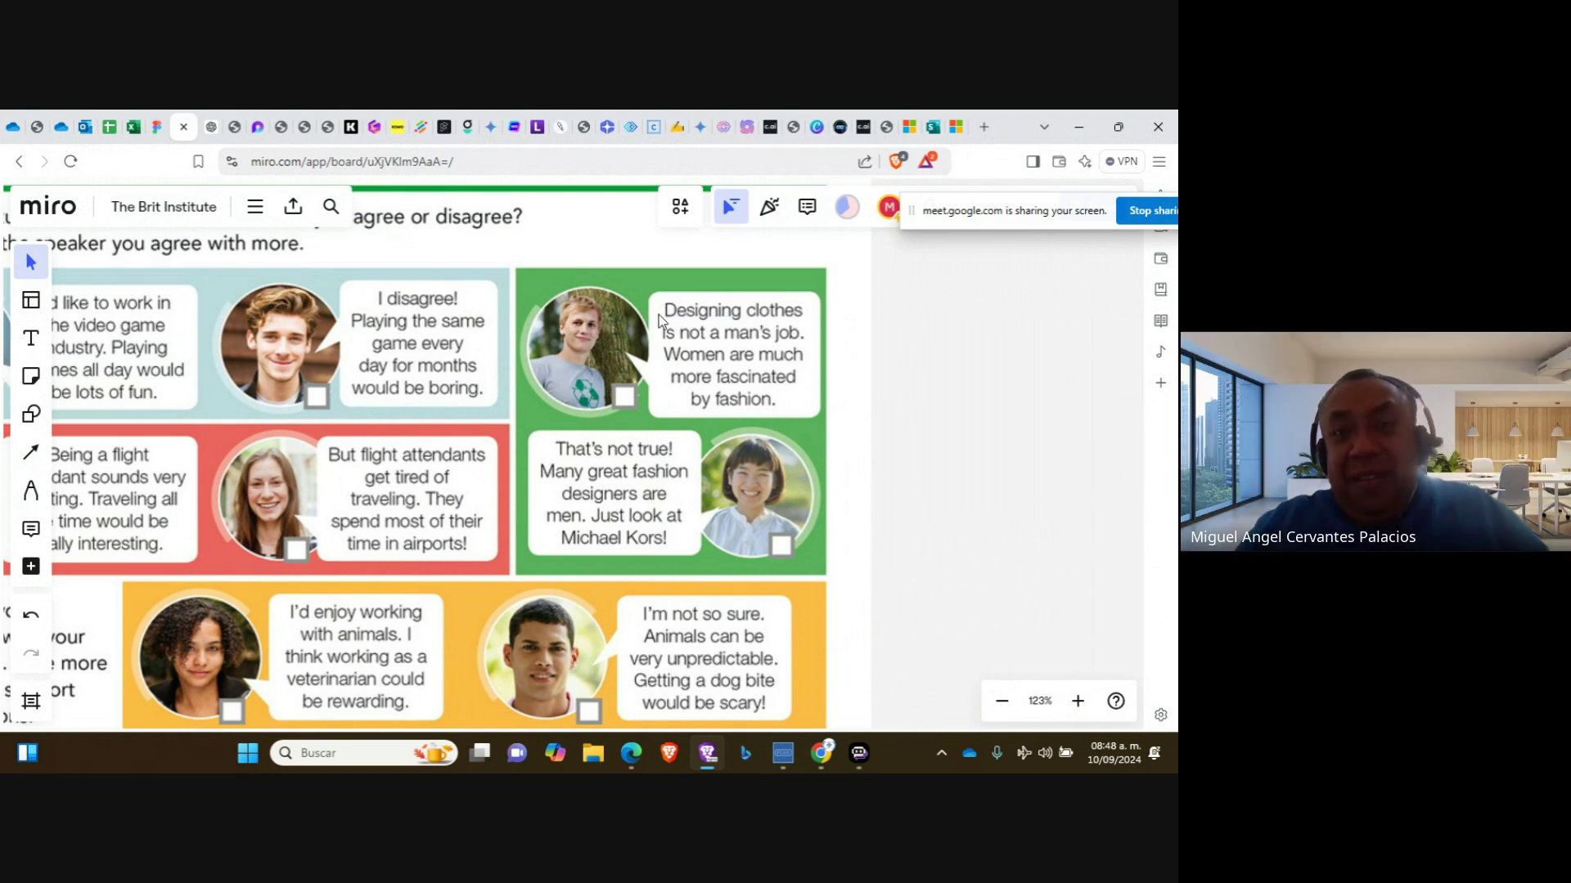
drag(673, 324, 812, 325)
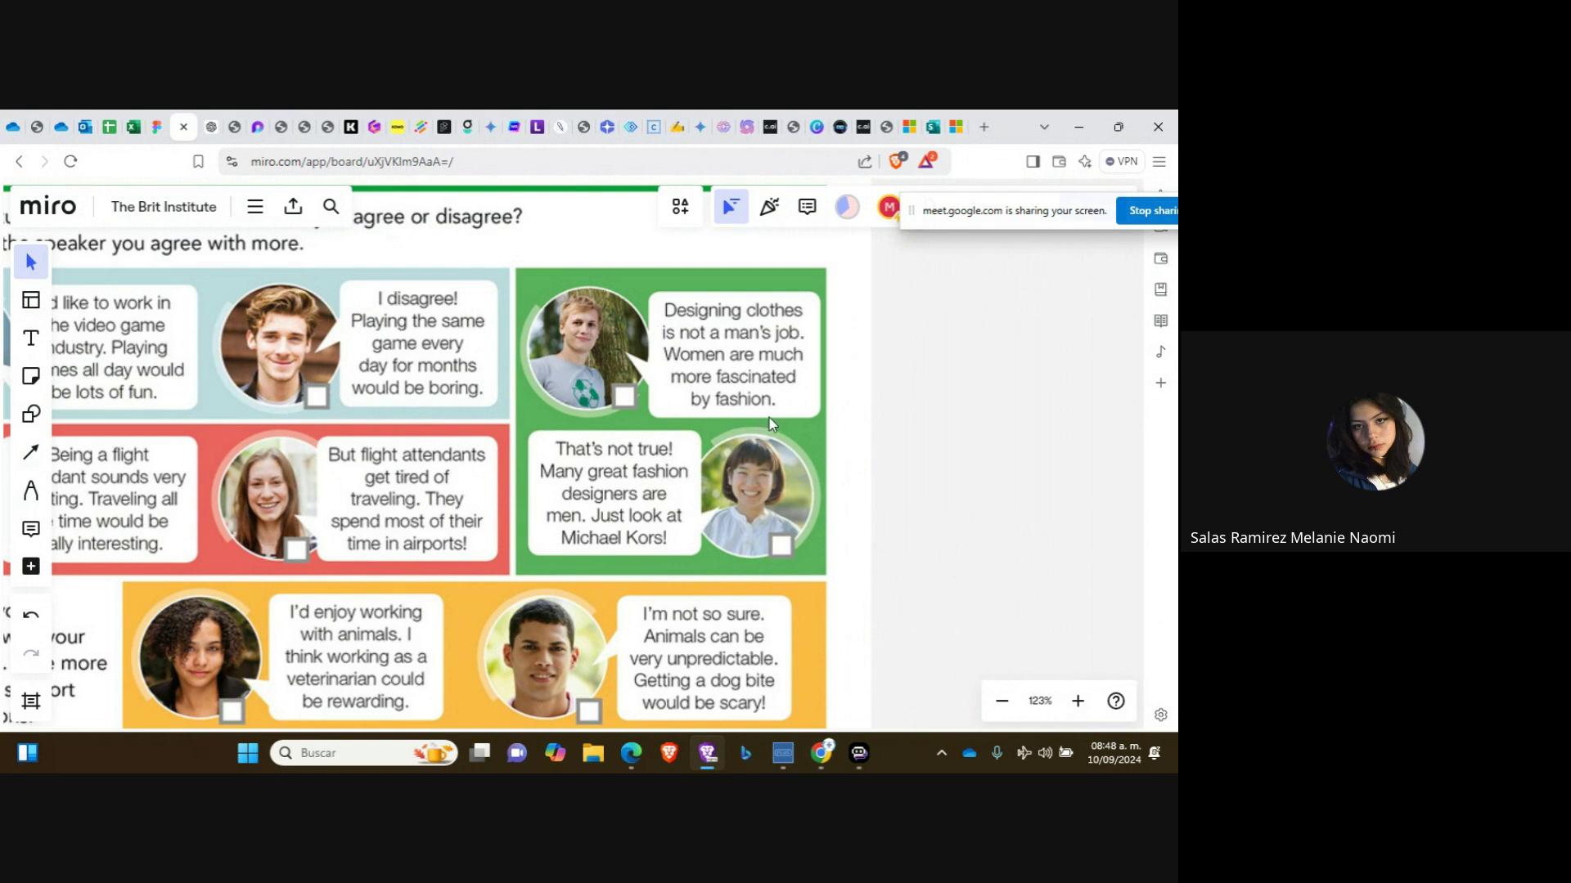
drag(769, 424, 779, 405)
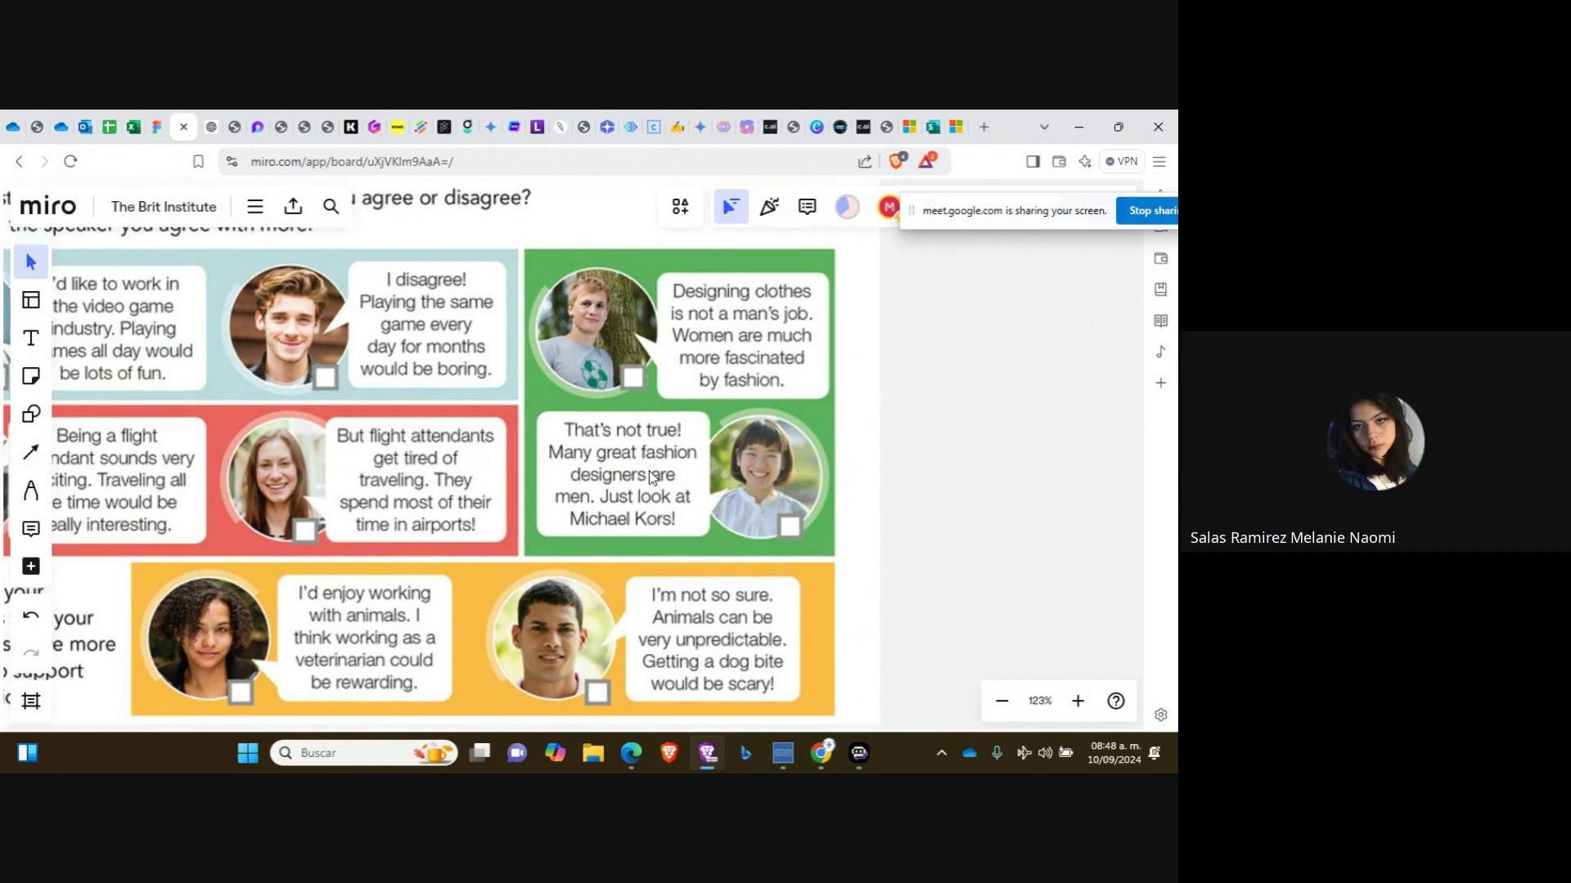
Look back at the factor-ranking instructions, and go on to the Grammar Focus section on gerund phrases as subjects and objects
scroll(633, 416, up, 5)
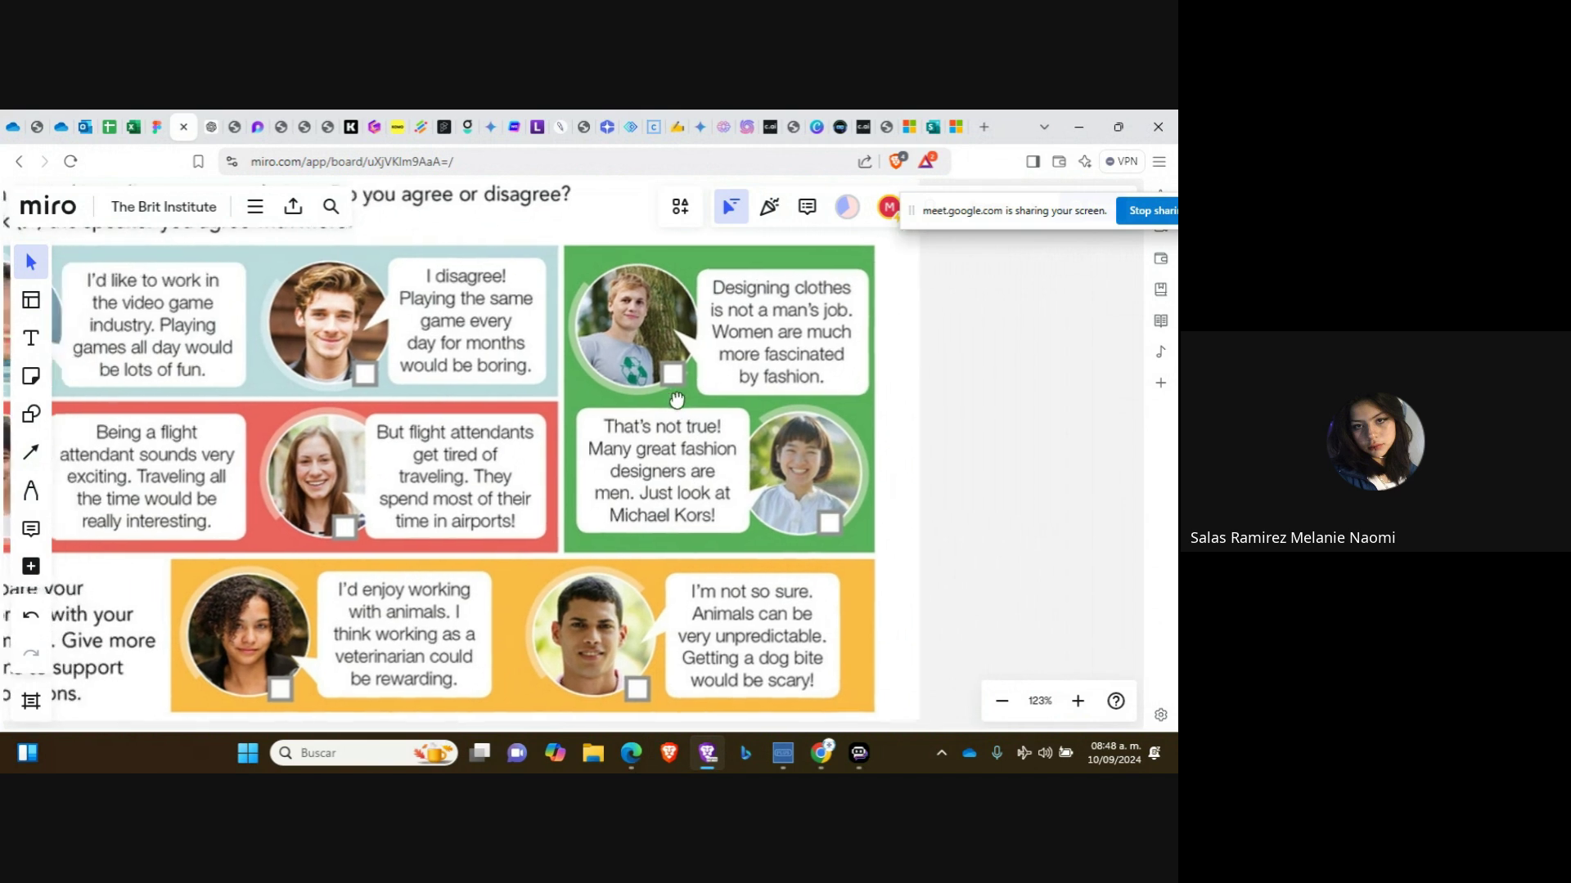
scroll(617, 409, up, 1)
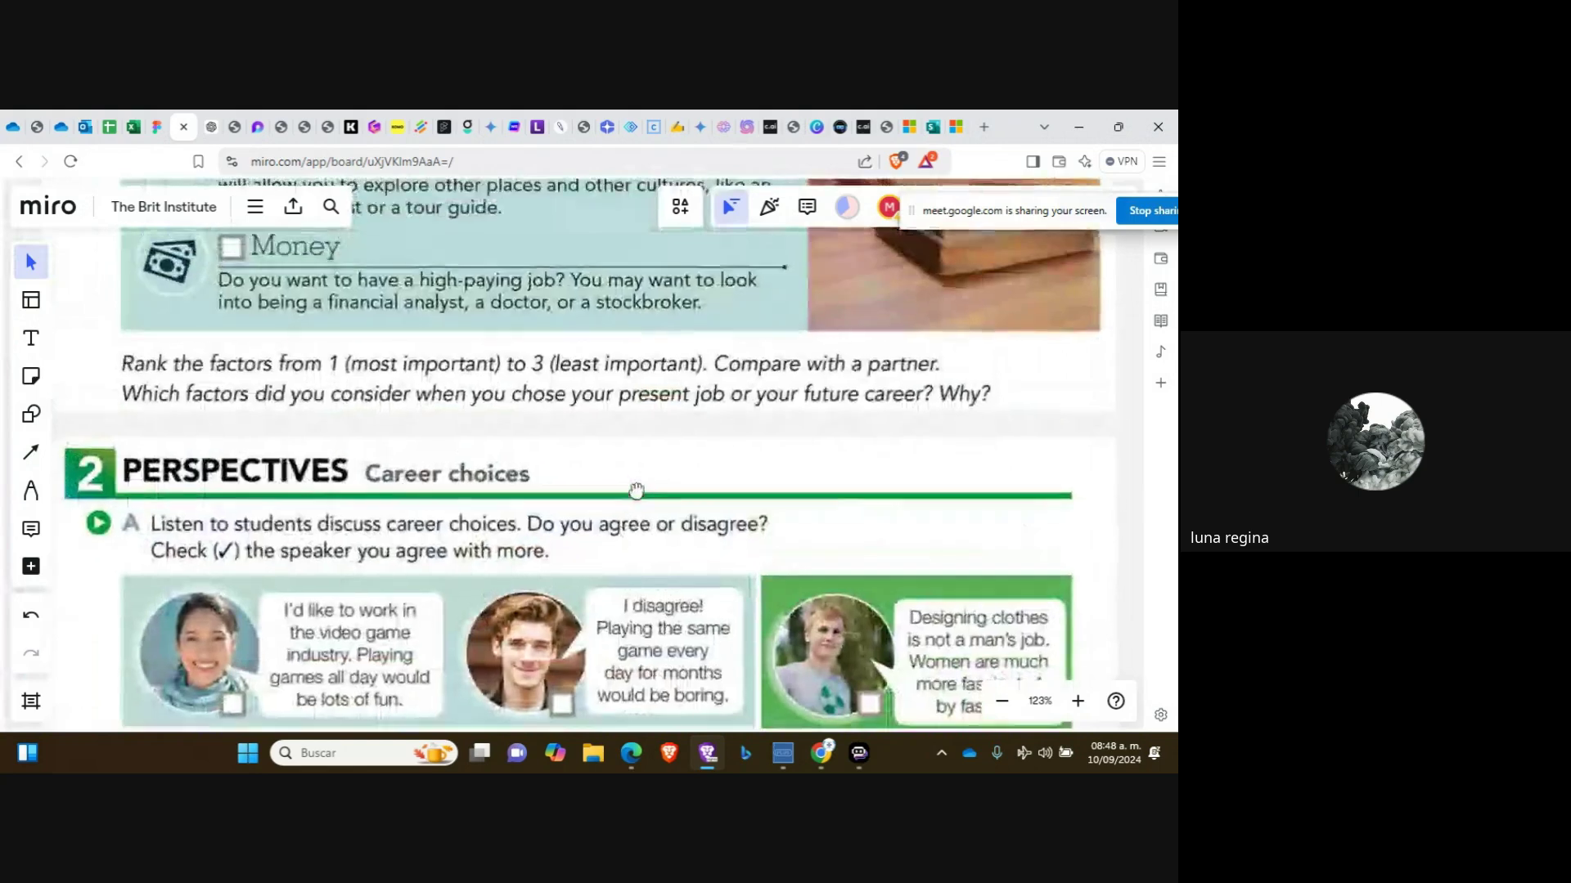
scroll(622, 409, down, 4)
scroll(628, 404, down, 4)
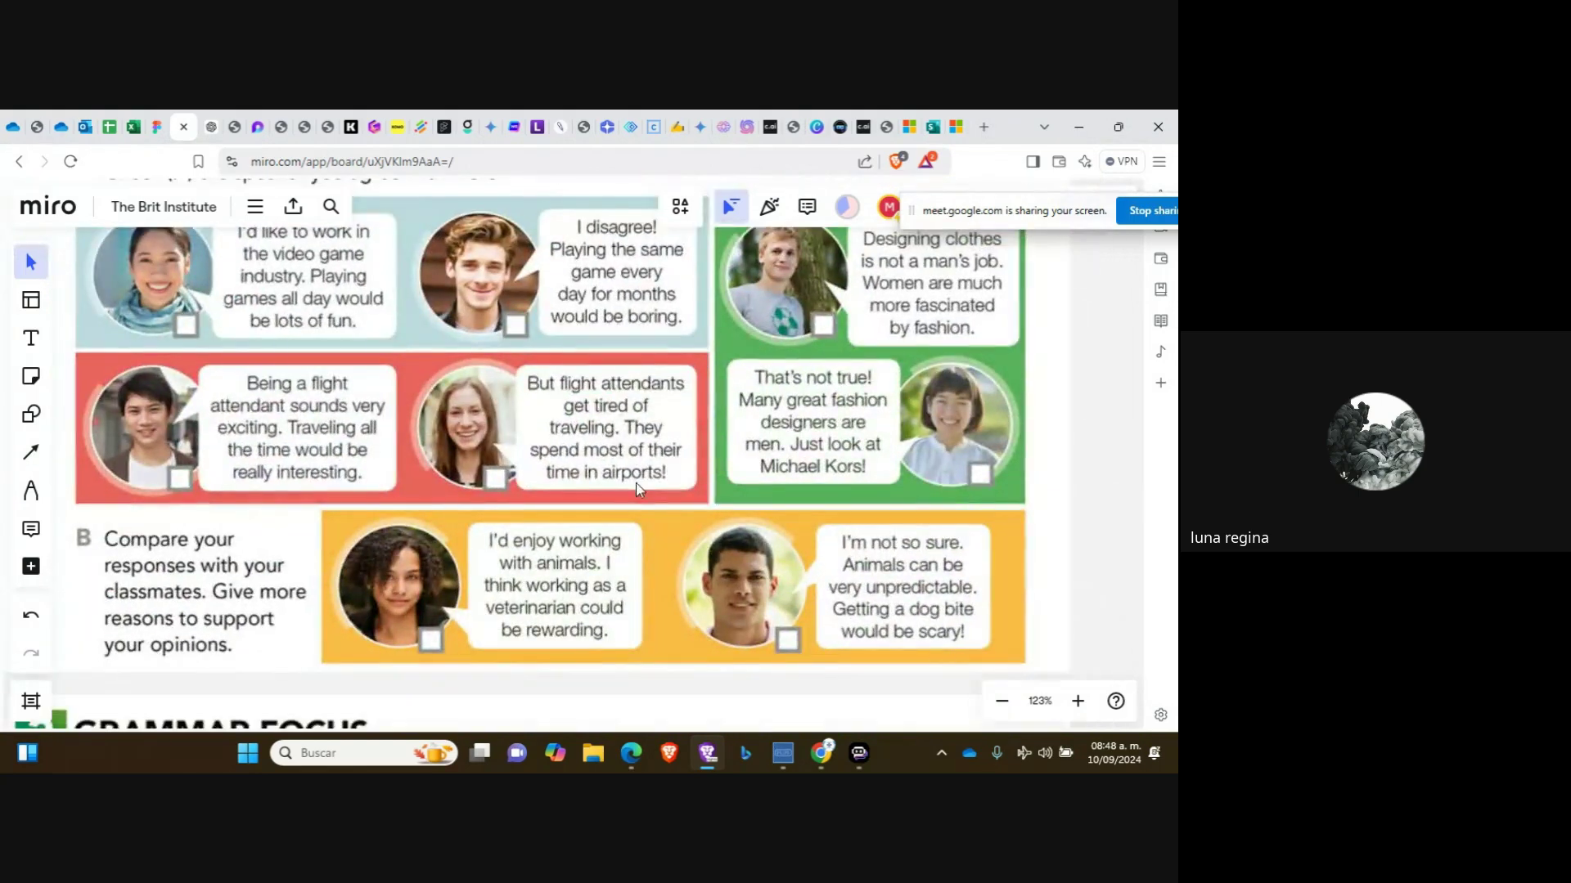
scroll(629, 458, down, 3)
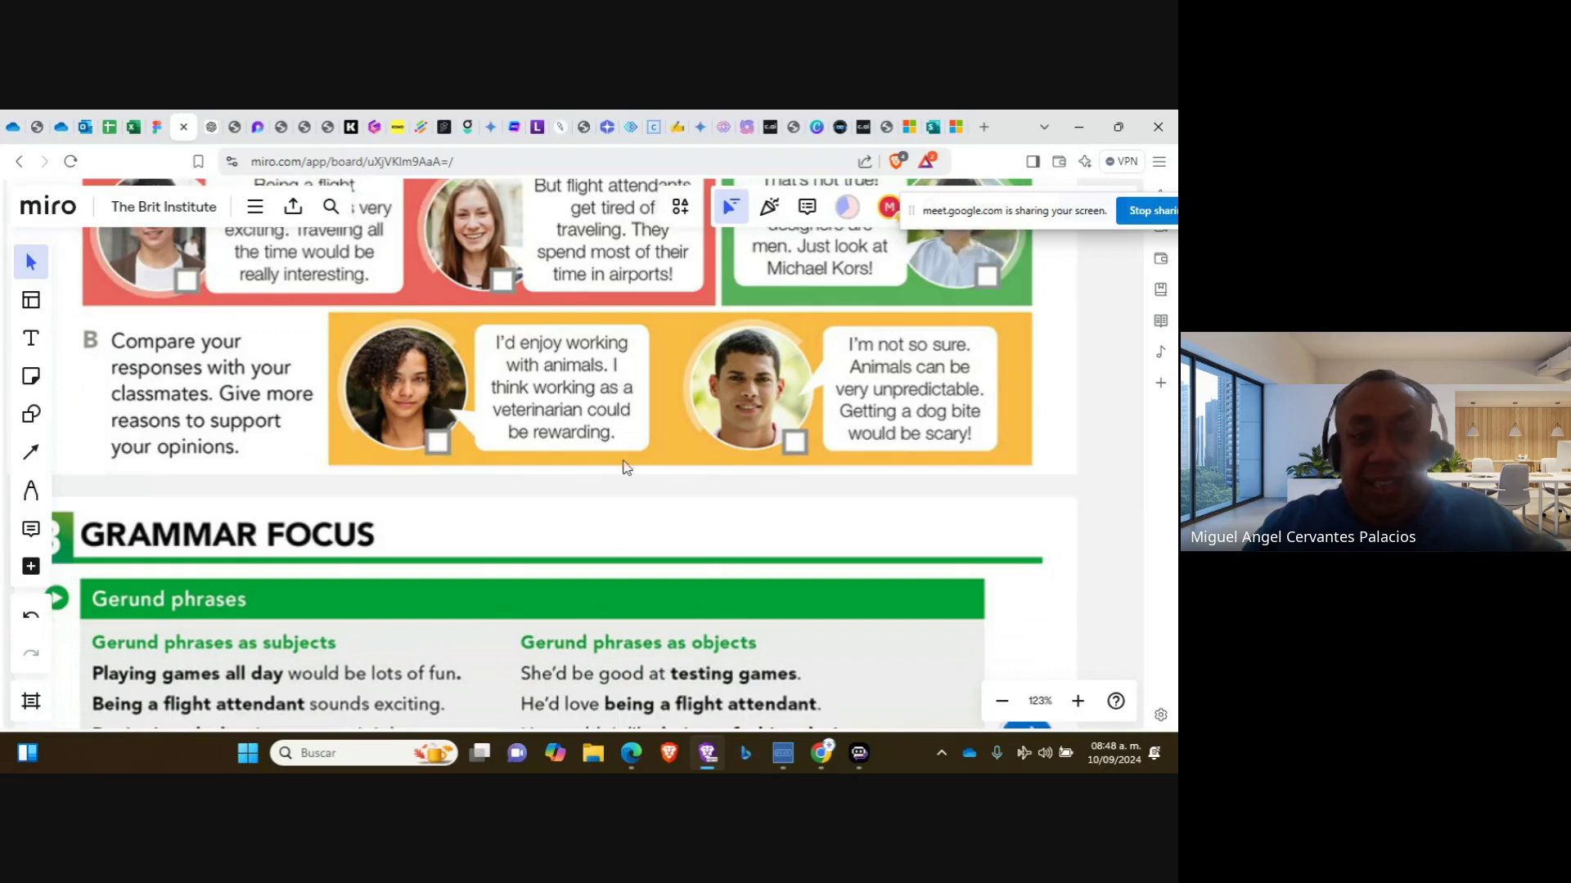
scroll(625, 431, down, 2)
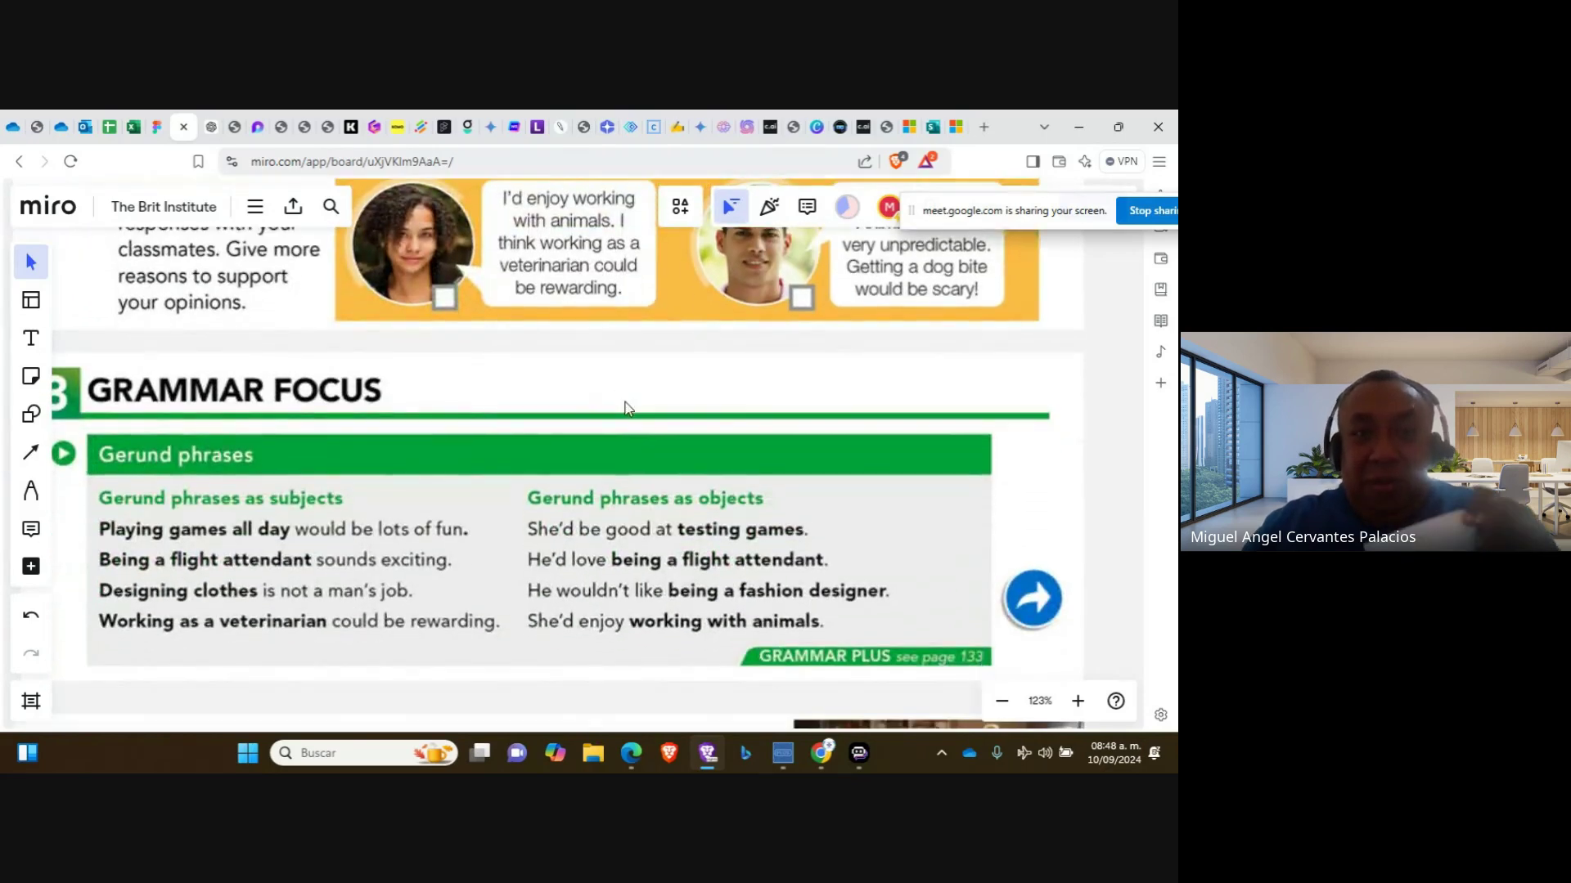
scroll(621, 426, down, 3)
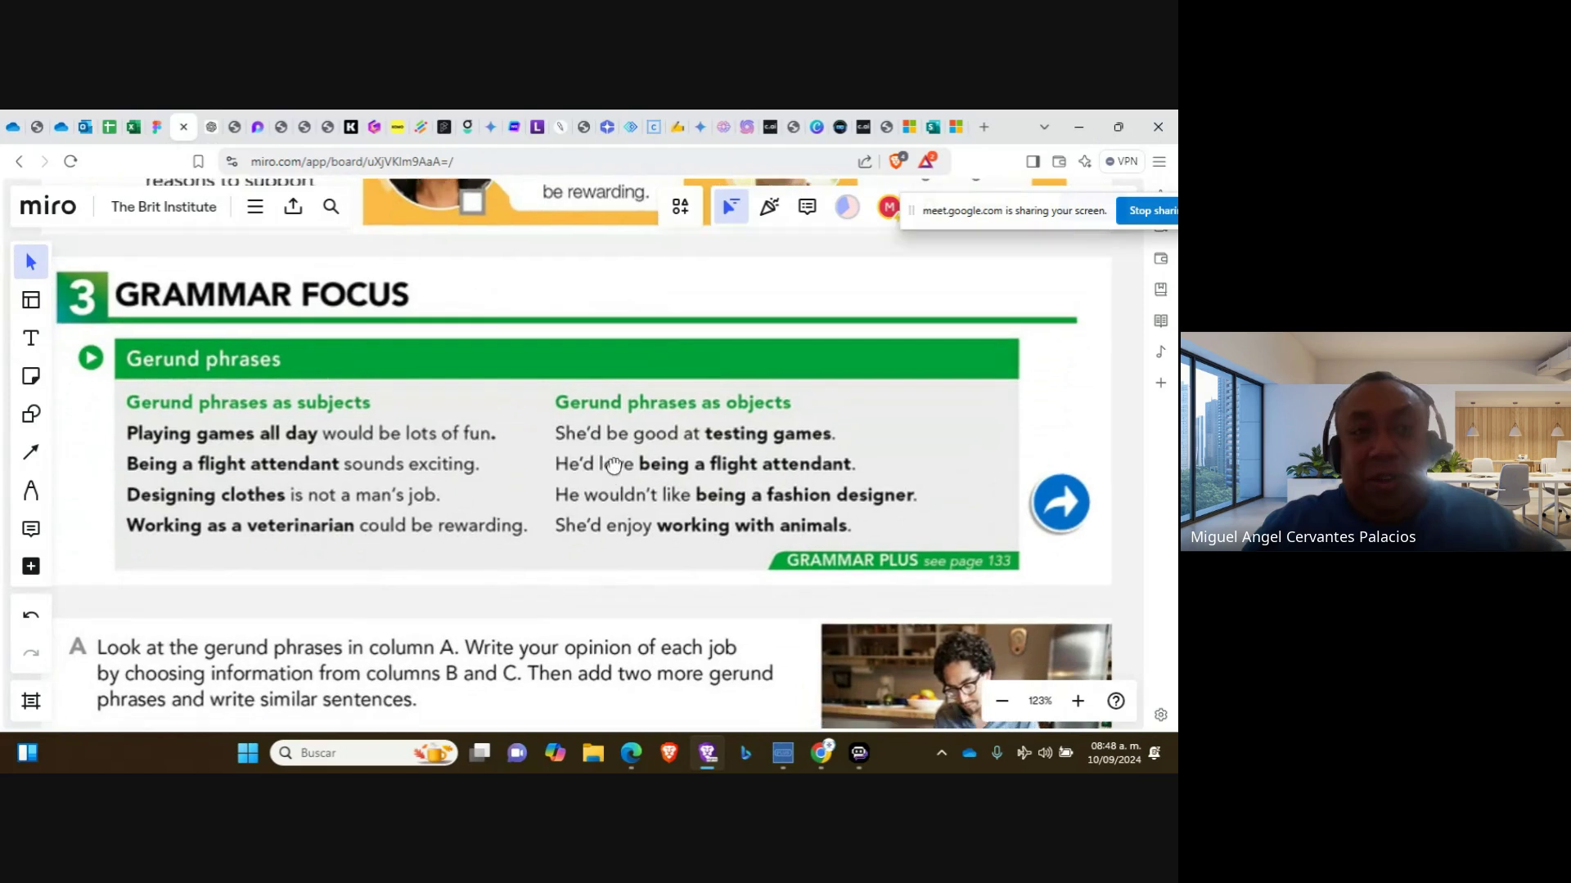
scroll(619, 432, up, 1)
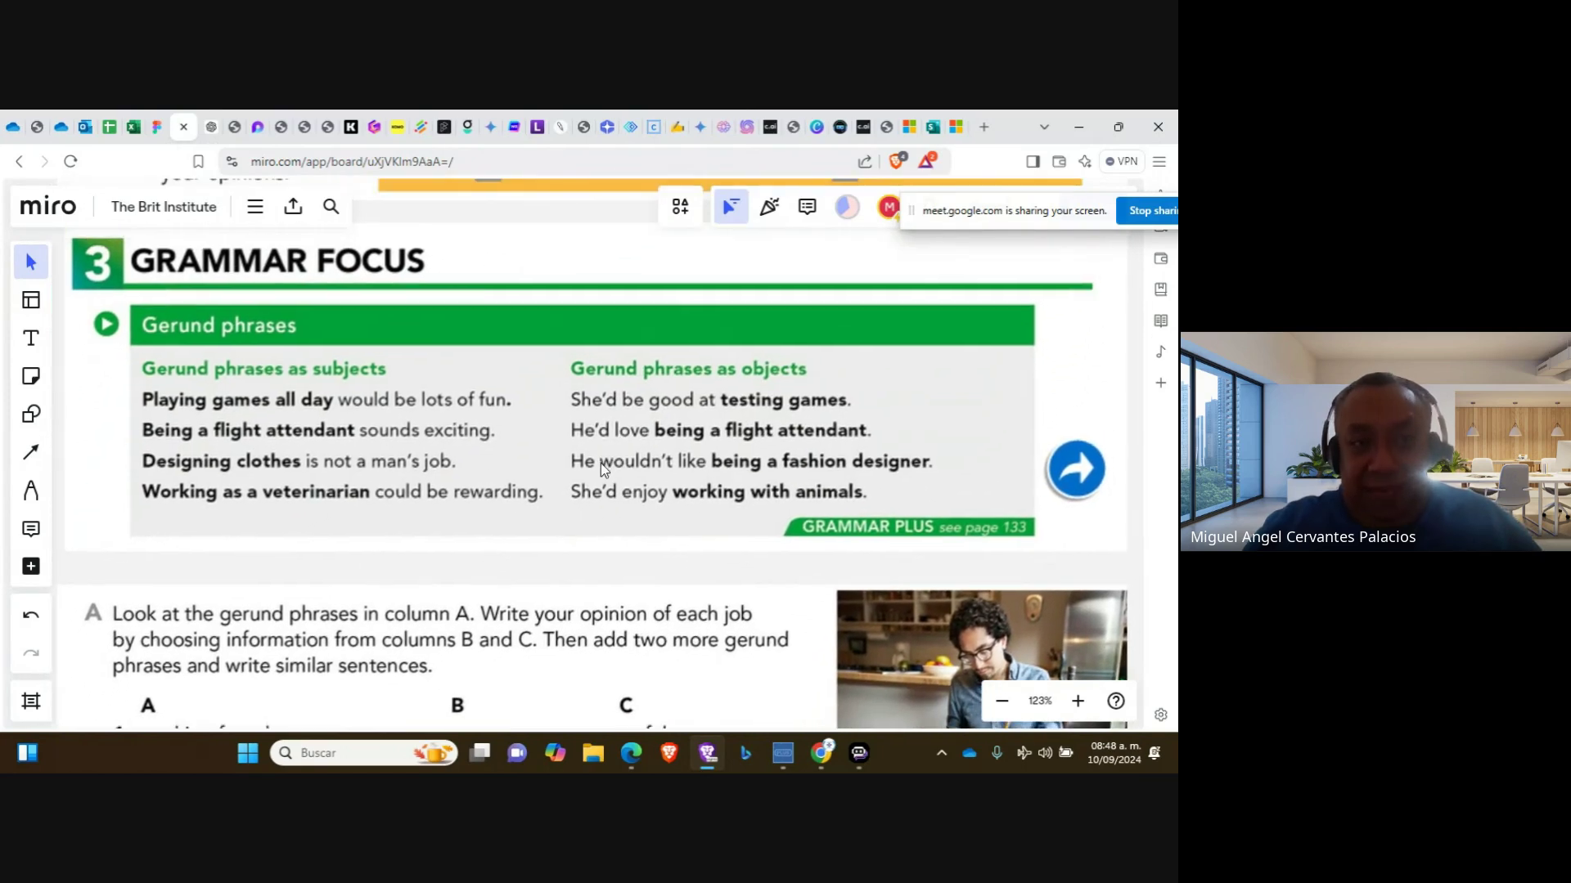